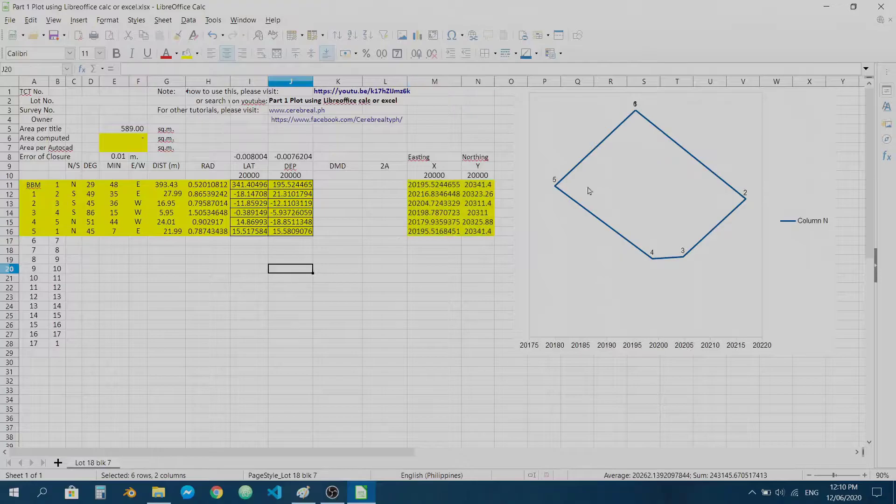
# Examine the lot plot, the empty DMD and 2A cells, the computed-area formula in E6, and the bearing and distance data
pyautogui.click(625, 187)
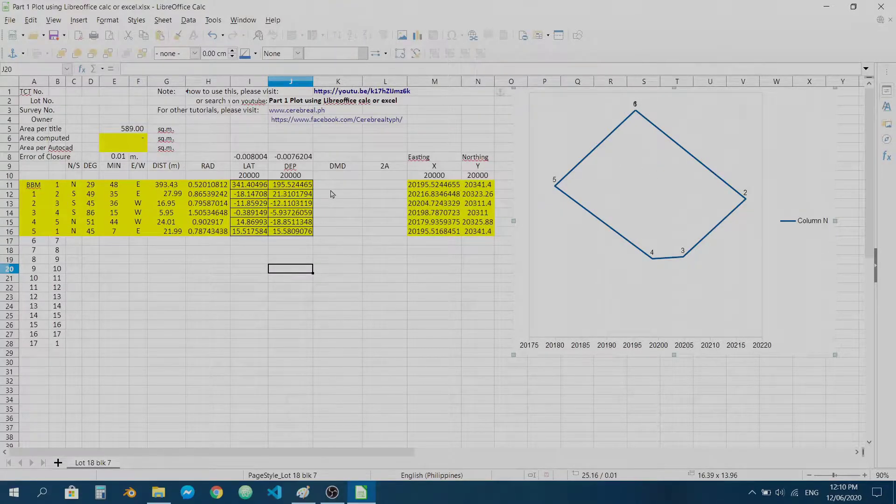
pyautogui.moveTo(335, 188); pyautogui.dragTo(382, 236)
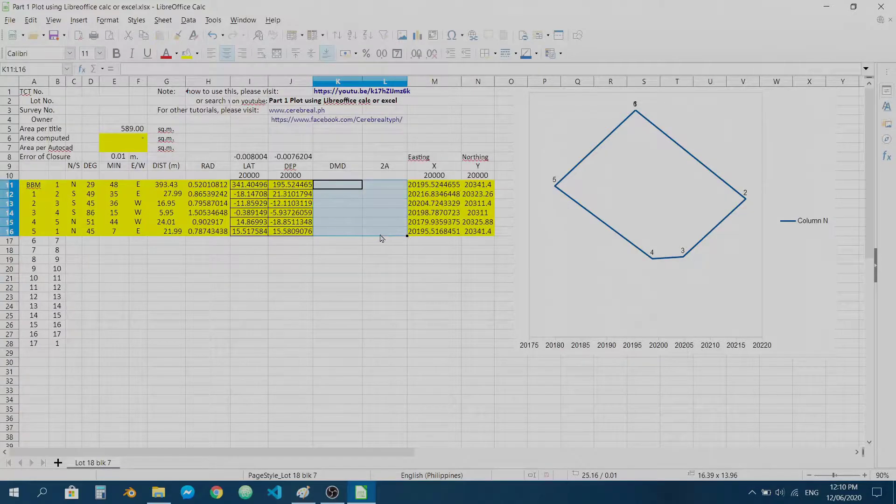
pyautogui.click(383, 268)
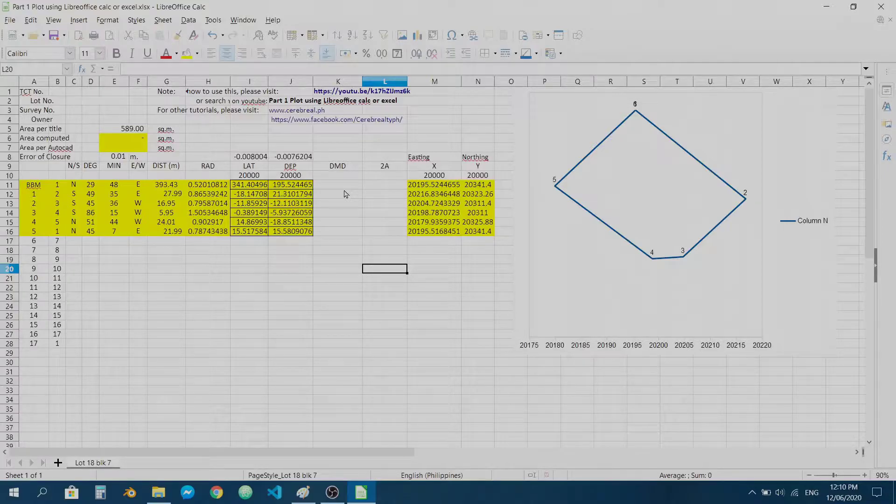
pyautogui.click(127, 140)
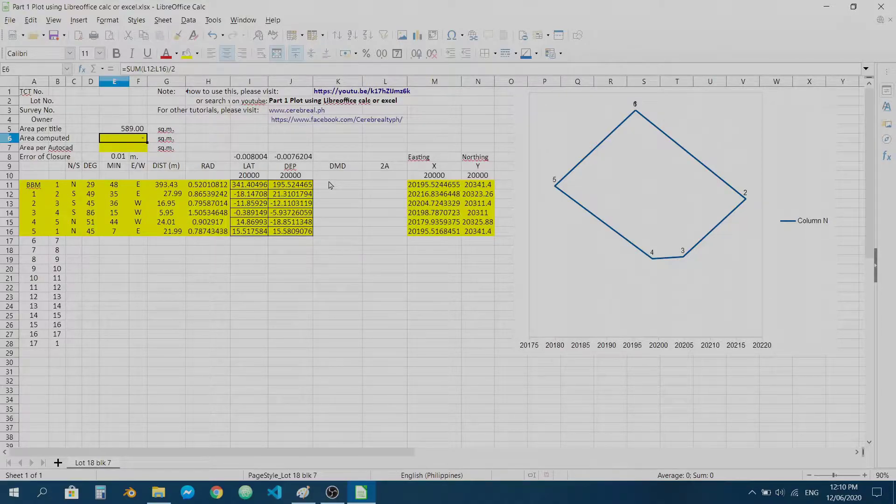
pyautogui.moveTo(74, 185); pyautogui.dragTo(182, 233)
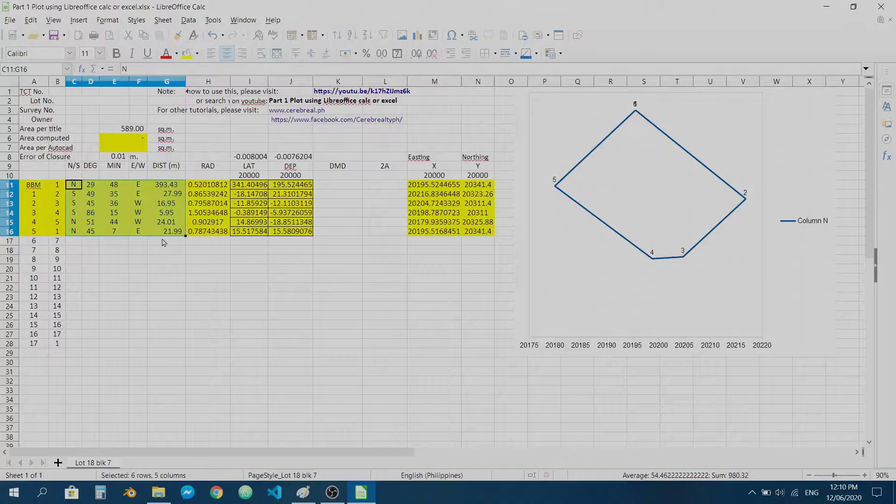
pyautogui.click(184, 271)
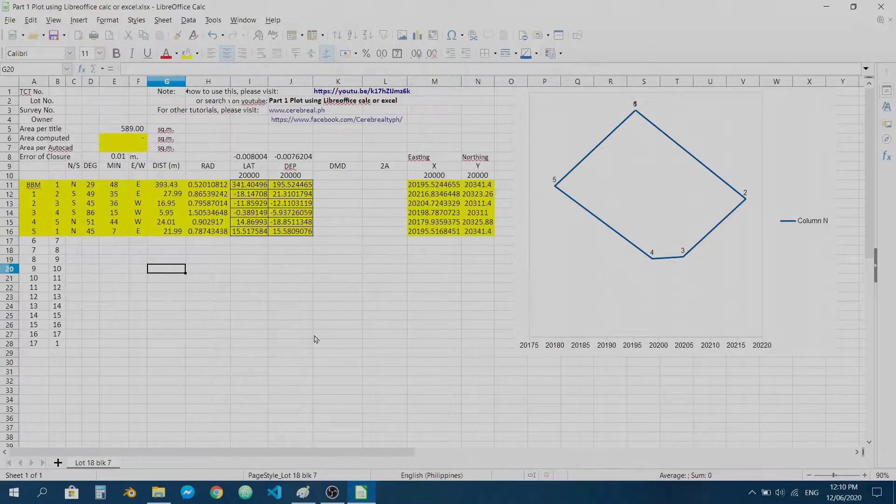
pyautogui.click(337, 495)
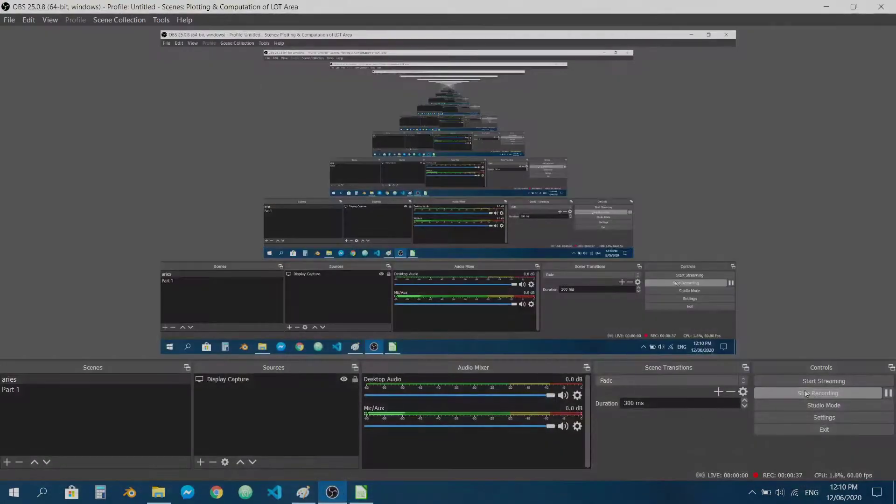
pyautogui.click(825, 6)
pyautogui.click(381, 301)
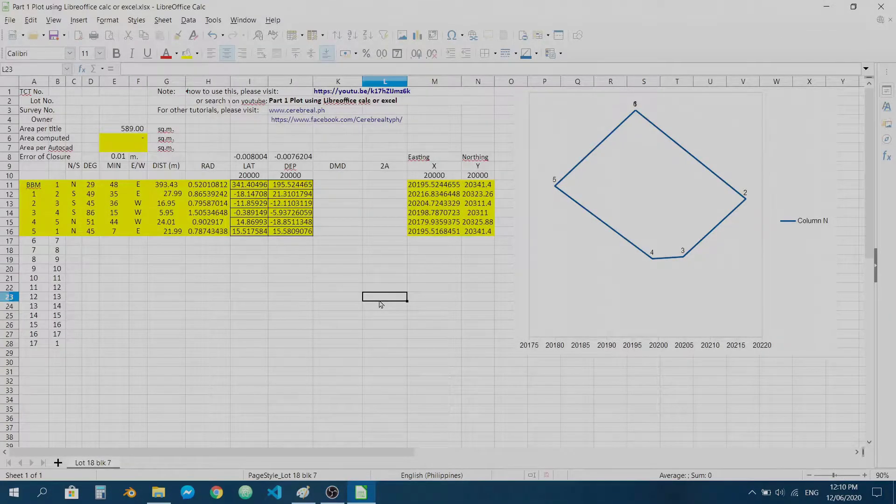
pyautogui.click(374, 287)
# Copy the lot plot chart from the spreadsheet, switch to Paint and paste it onto the blank canvas
pyautogui.click(615, 260)
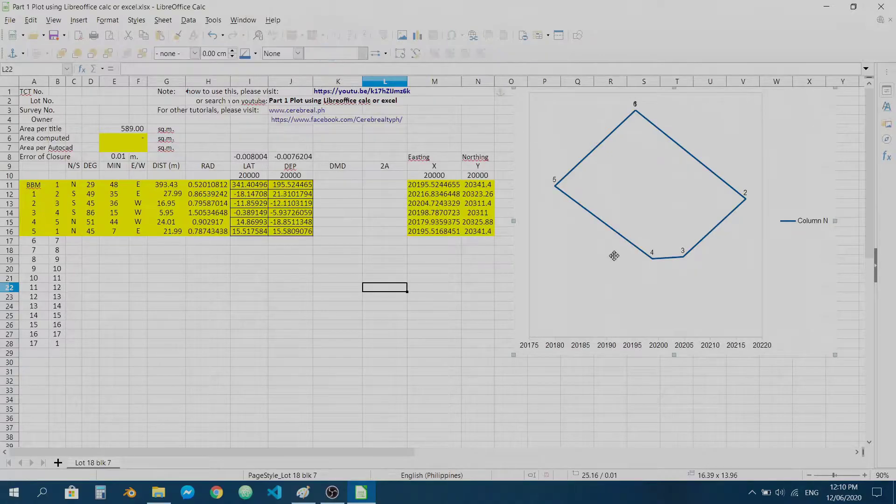
pyautogui.rightClick(615, 259)
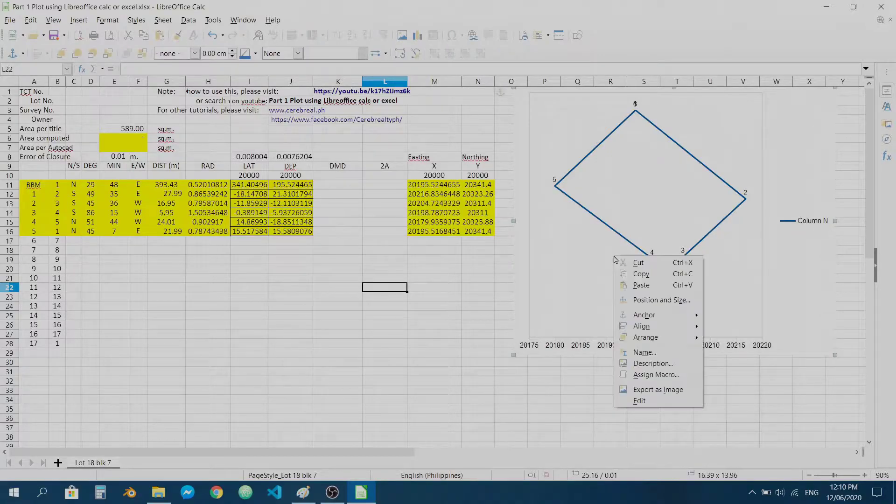
pyautogui.click(665, 275)
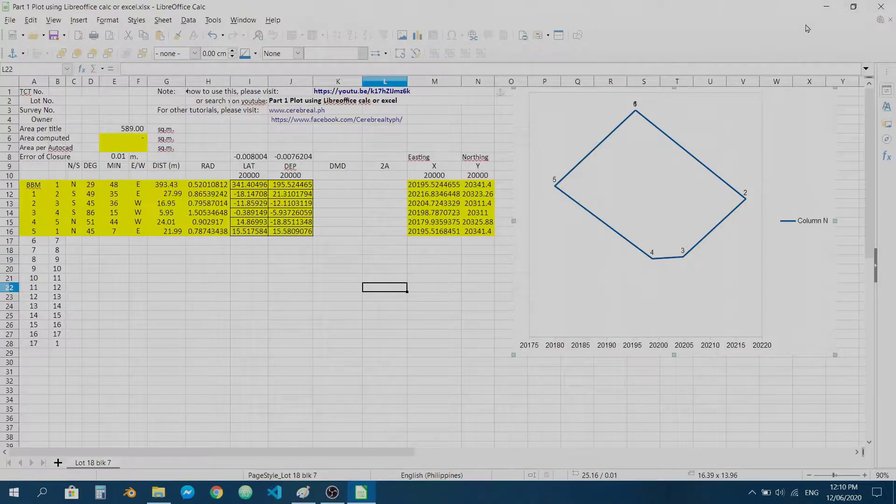
pyautogui.click(854, 7)
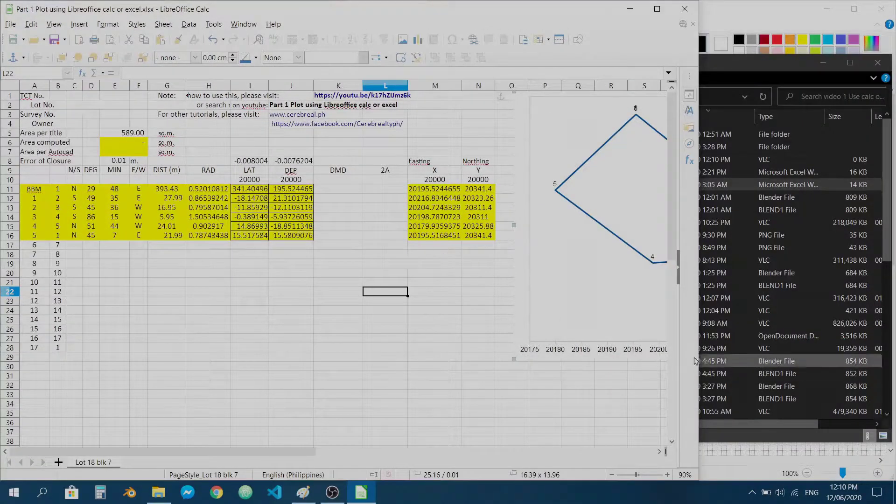
pyautogui.click(17, 493)
pyautogui.write('pi')
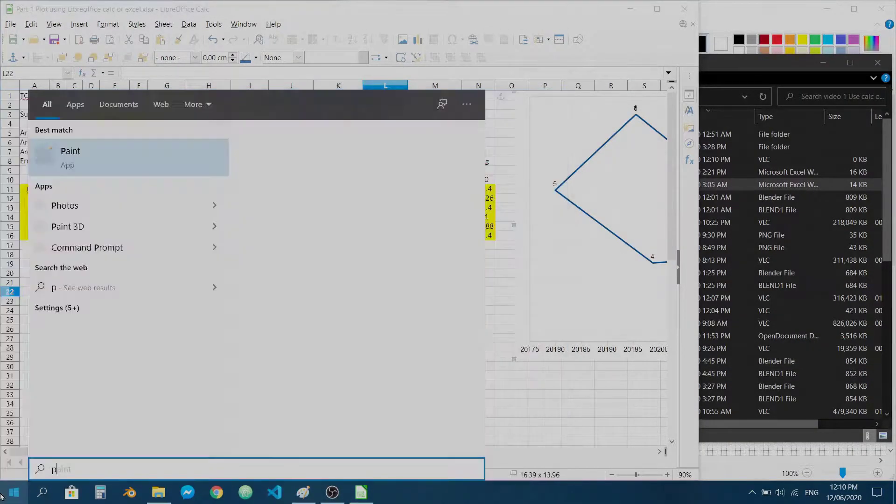
pyautogui.press('Return')
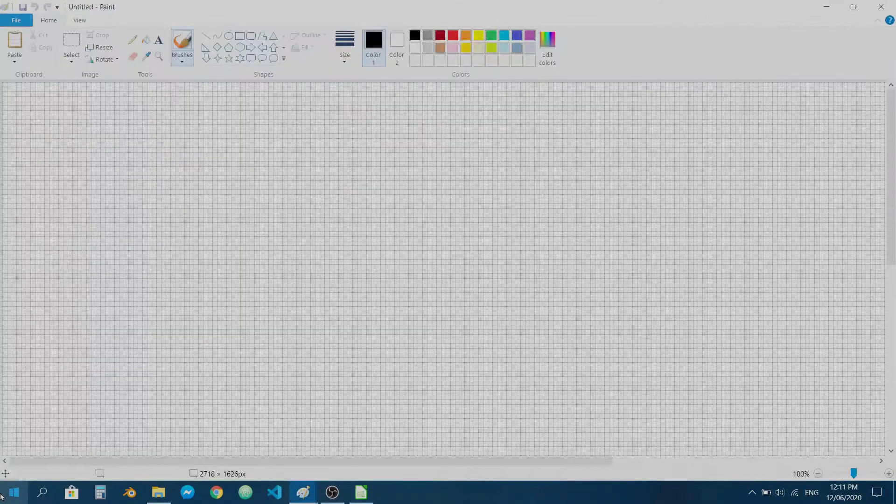
pyautogui.hotkey('ctrl', 'v')
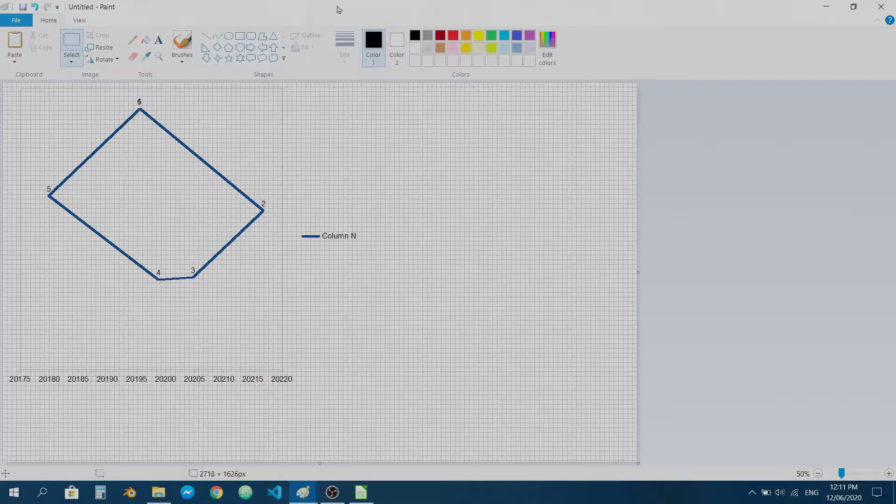
# Arrange Paint and the spreadsheet side by side, with the spreadsheet filling the left half of the screen
pyautogui.moveTo(465, 10)
pyautogui.mouseDown()
pyautogui.moveTo(484, 20)
pyautogui.moveTo(894, 21)
pyautogui.mouseUp()
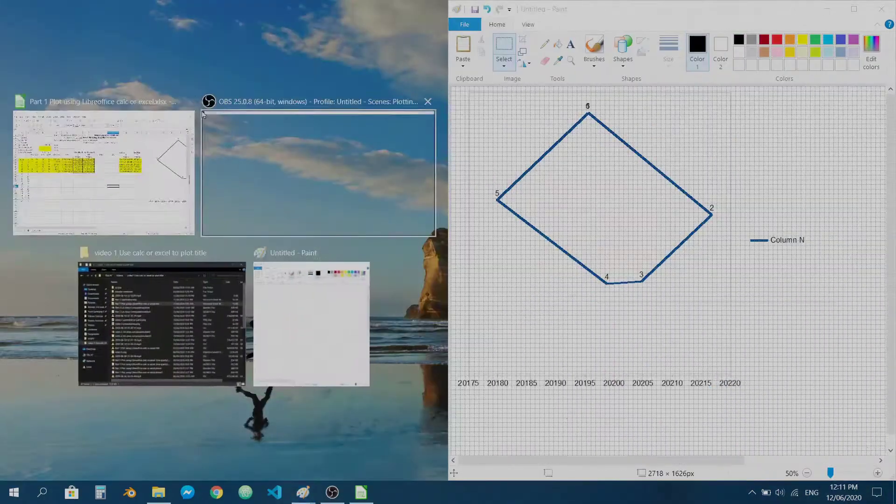
pyautogui.click(138, 165)
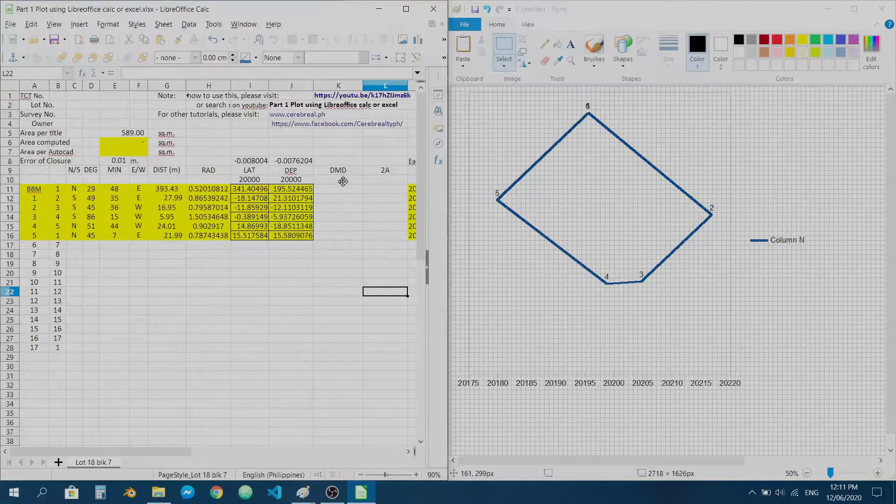
pyautogui.click(649, 273)
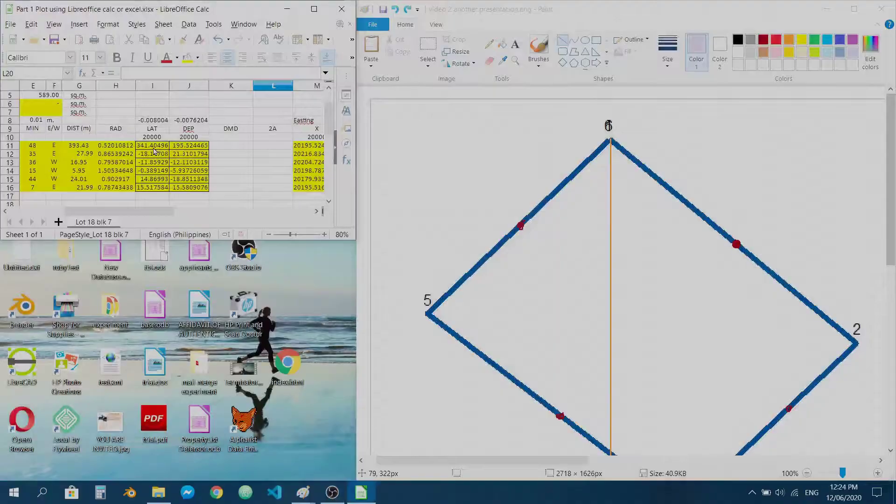
# Review the LAT and DEP values and the empty DMD and 2A cells in rows 11 to 16
pyautogui.moveTo(150, 148); pyautogui.dragTo(186, 183)
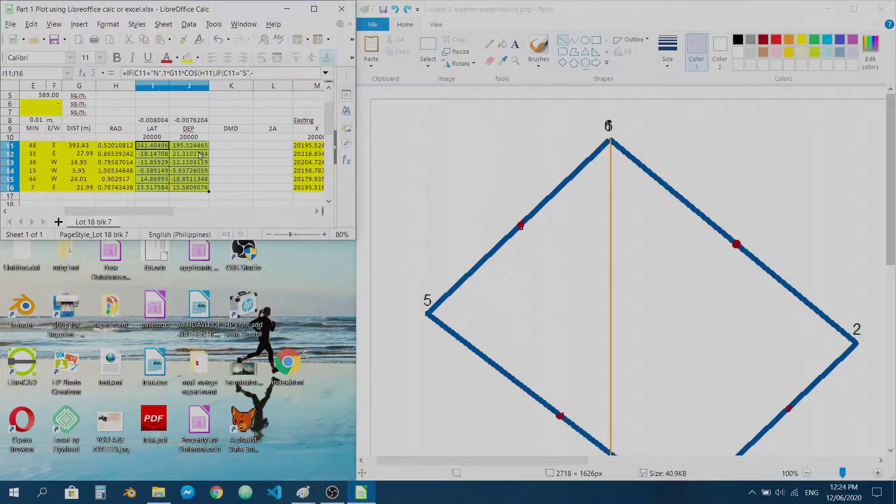
pyautogui.hscroll(-1, 127, 215)
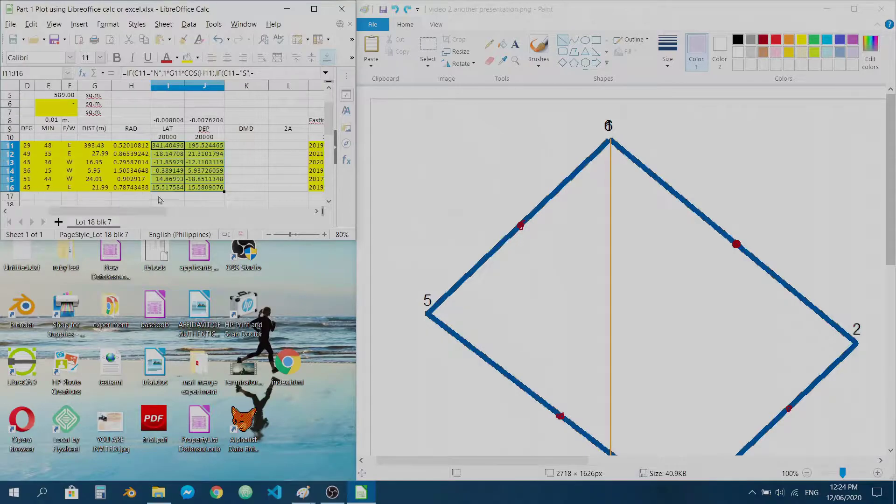
pyautogui.moveTo(241, 147); pyautogui.dragTo(247, 191)
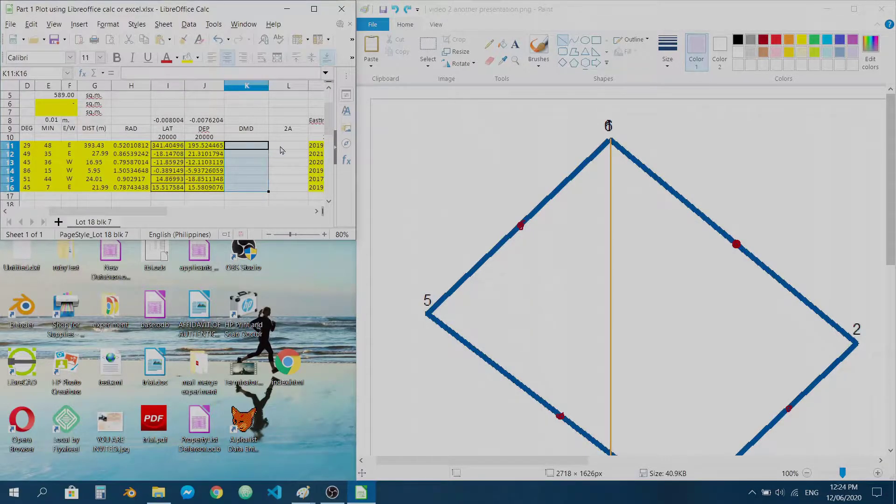
pyautogui.click(252, 149)
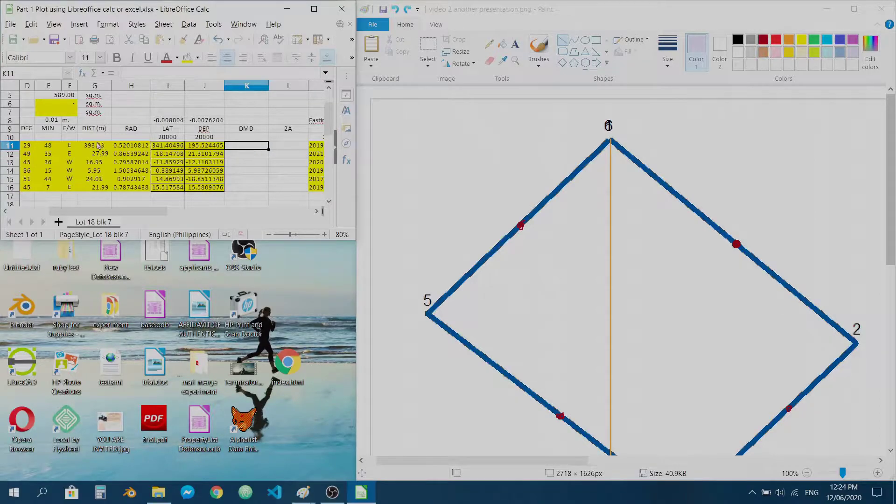
pyautogui.click(288, 149)
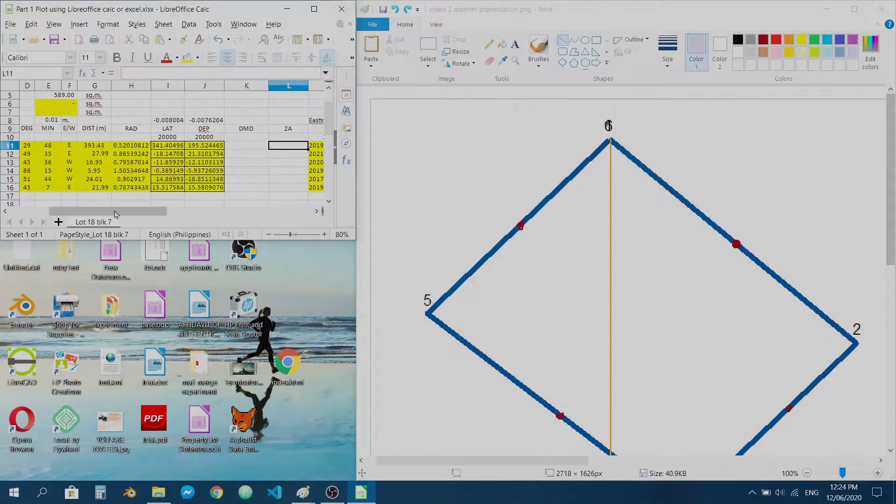
# Hide columns C through H so the lot corners sit beside the LAT and DEP columns
pyautogui.moveTo(116, 209); pyautogui.dragTo(101, 210)
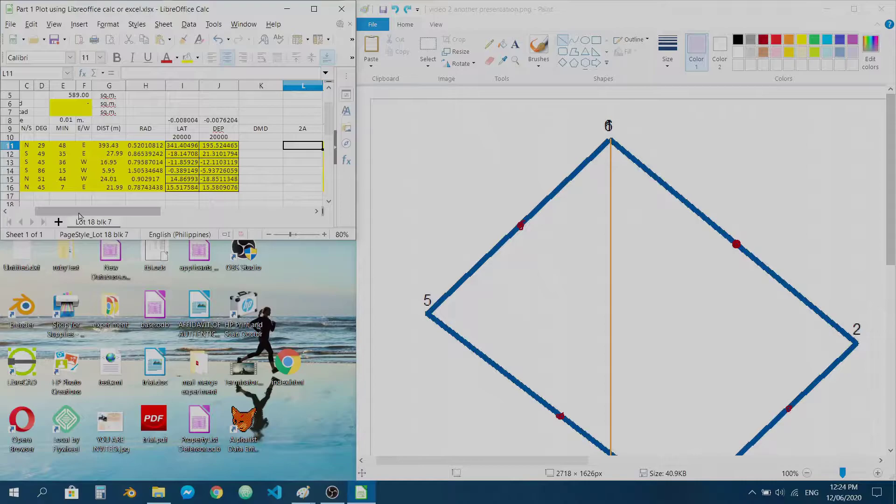
pyautogui.moveTo(79, 213); pyautogui.dragTo(52, 212)
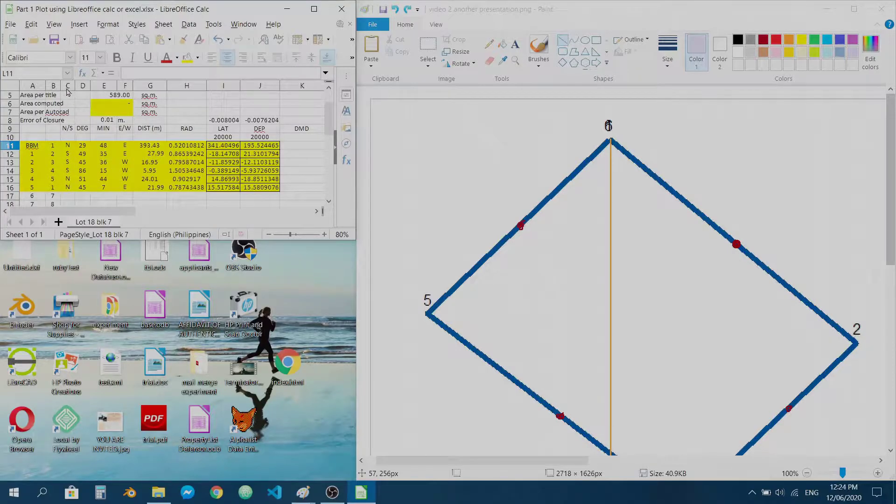
pyautogui.moveTo(67, 87); pyautogui.dragTo(186, 88)
pyautogui.rightClick(143, 89)
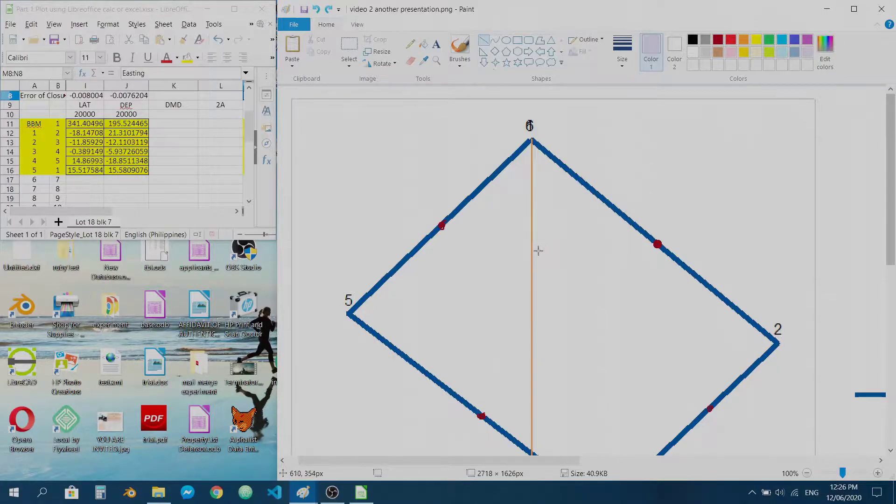
# Redo the two green horizontal lines from the orange vertical line to corner 2 and to the midpoint of the line toward corner 2
pyautogui.hotkey('ctrl', 'y')
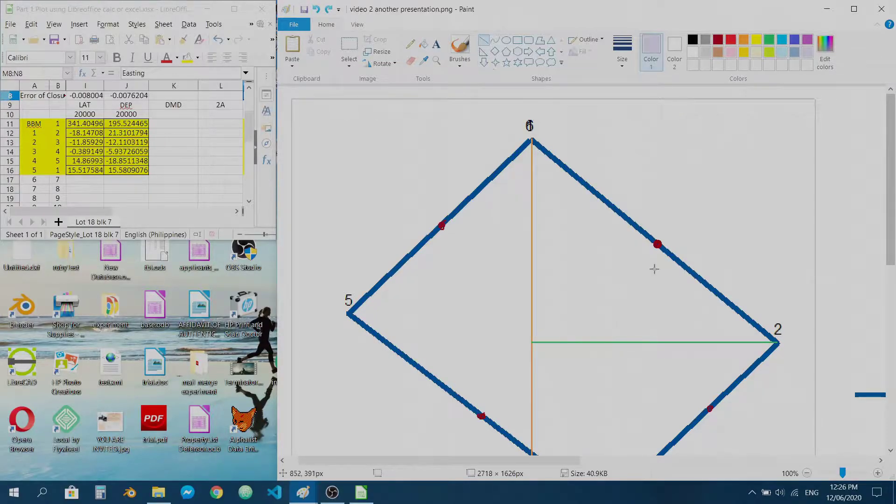
pyautogui.hotkey('ctrl', 'y')
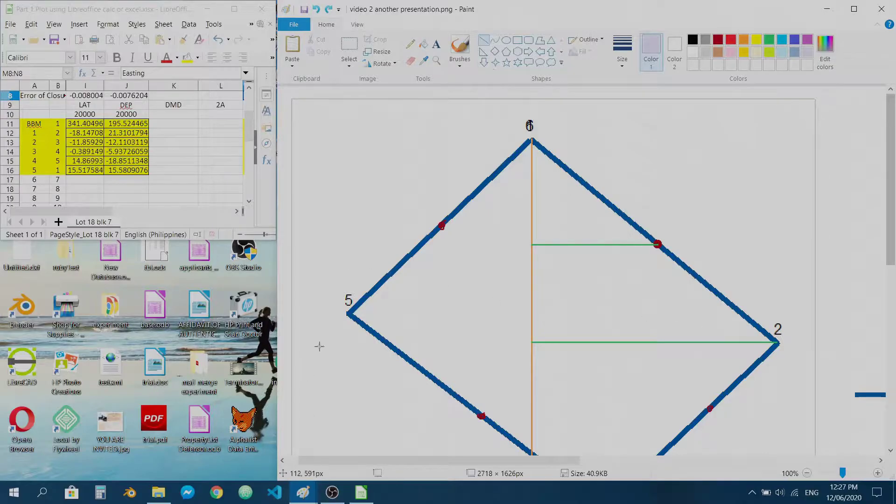
pyautogui.scroll(-2, 558, 299)
pyautogui.scroll(2, 560, 294)
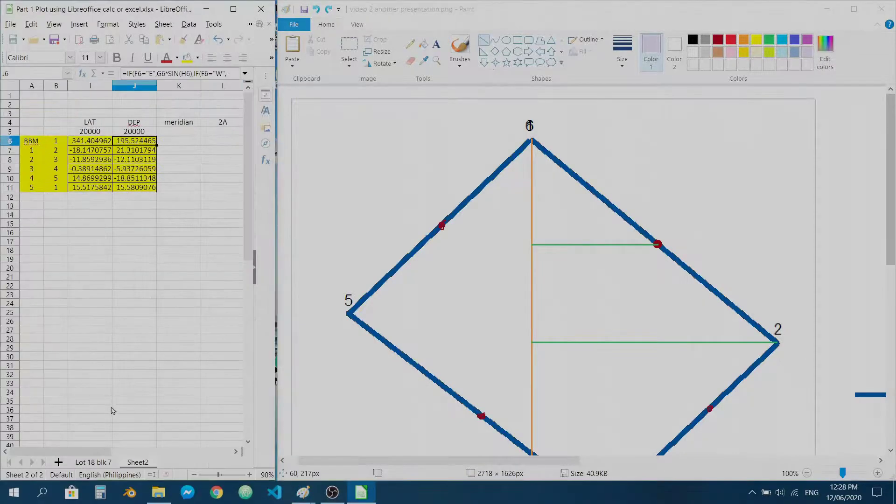
# Insert a new column before the meridian column on Sheet2
pyautogui.hscroll(1, 182, 127)
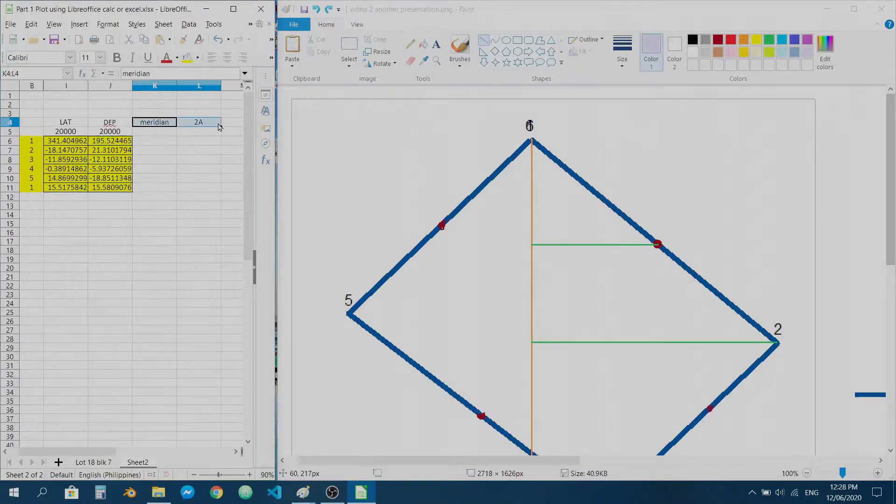
pyautogui.rightClick(156, 88)
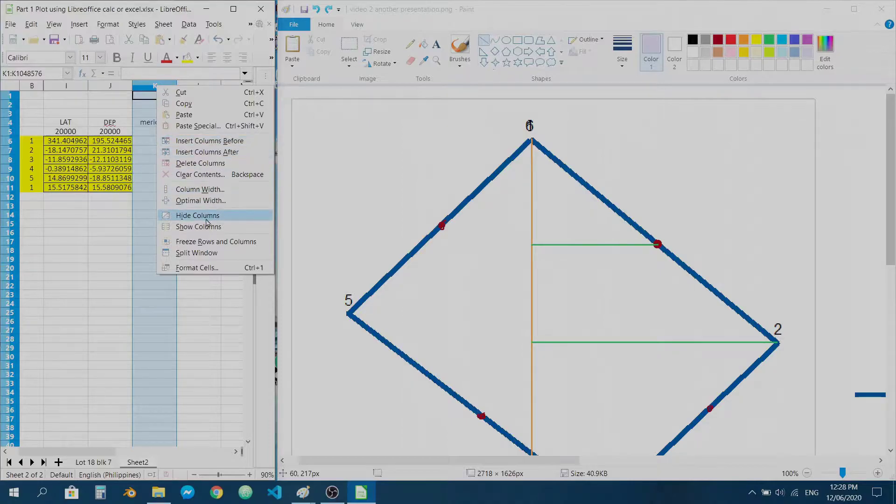
pyautogui.click(99, 239)
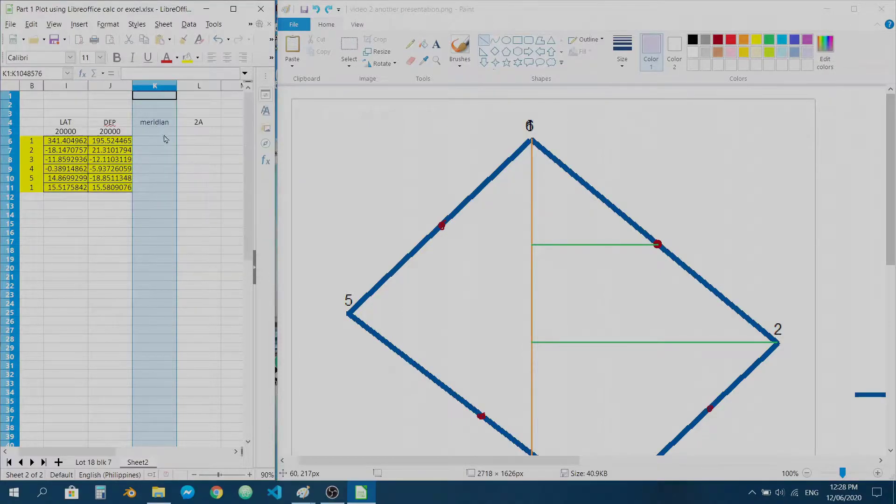
pyautogui.rightClick(157, 86)
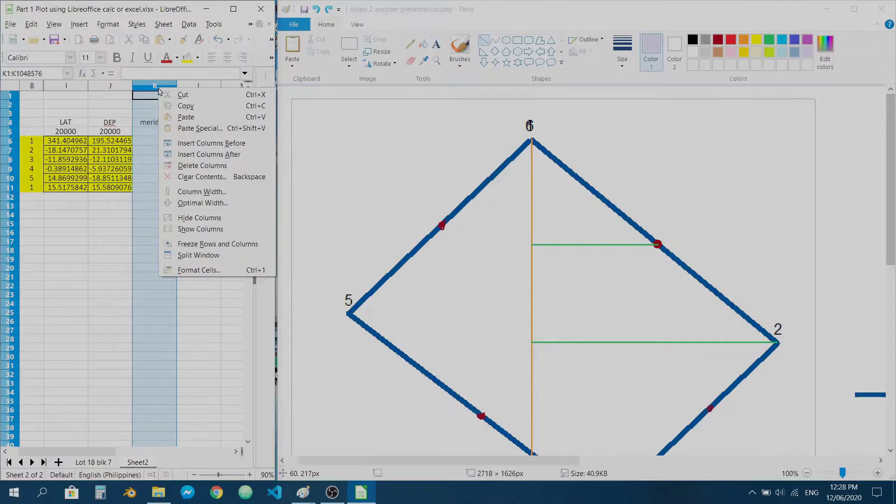
pyautogui.click(244, 148)
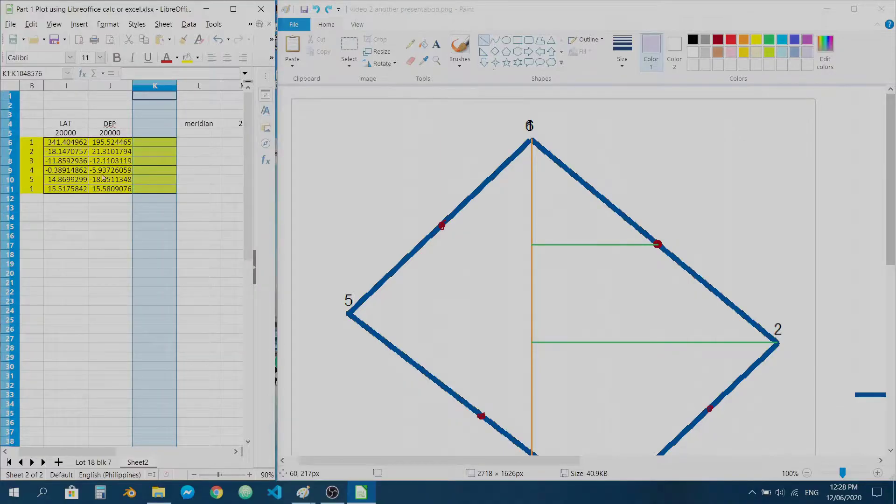
# Add the heading Half-dep in row 4 of the new column K
pyautogui.click(157, 126)
pyautogui.write('hal')
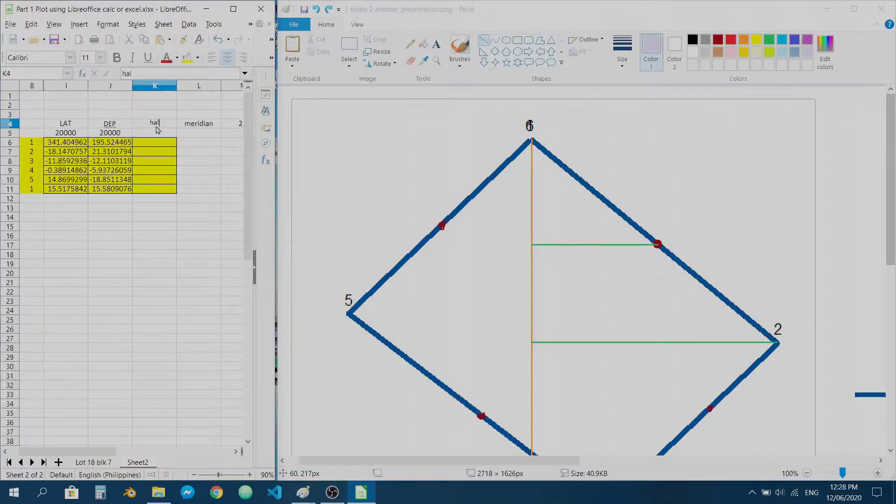
pyautogui.write('f-dep')
pyautogui.press('Return')
pyautogui.press('Down')
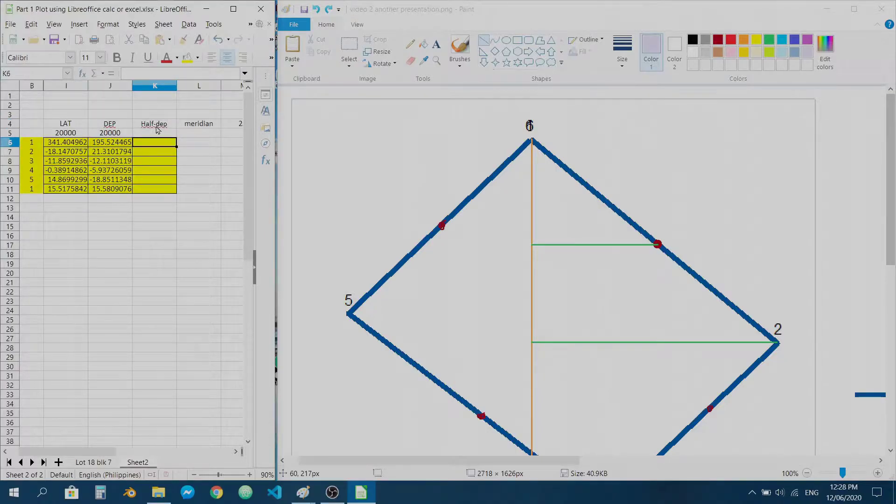
# Calculate half the departure in K6 with the formula =J6/2 and fill it down to row 11
pyautogui.write('=')
pyautogui.press('Left')
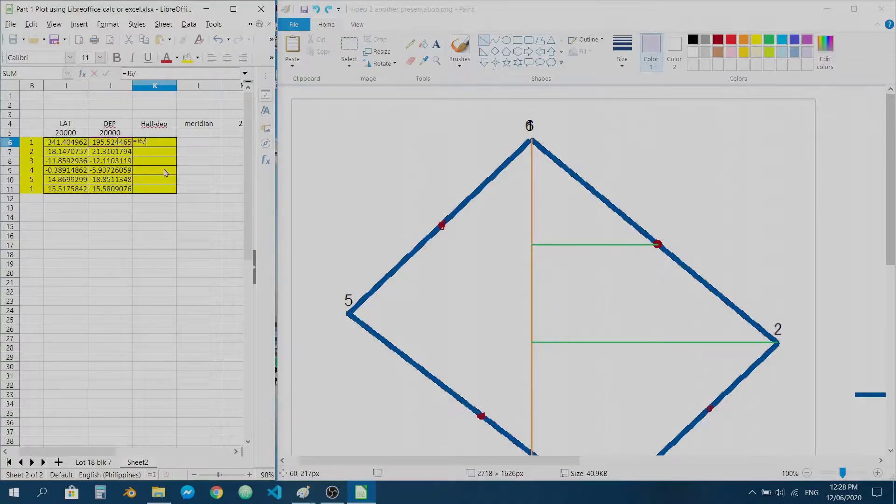
pyautogui.press('Return')
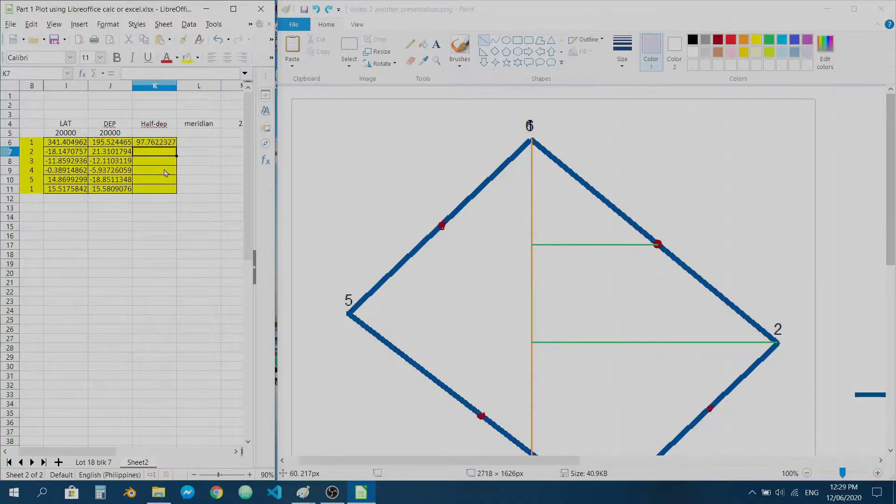
pyautogui.click(162, 142)
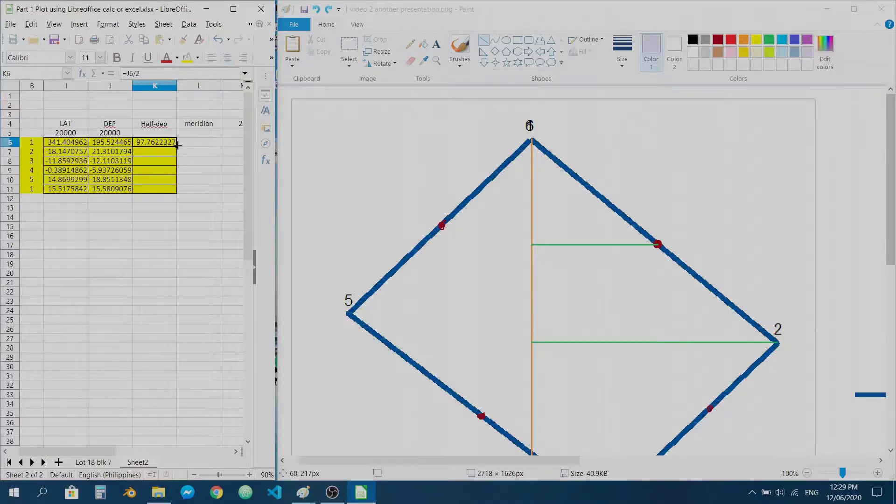
pyautogui.moveTo(176, 146); pyautogui.dragTo(176, 189)
pyautogui.click(208, 172)
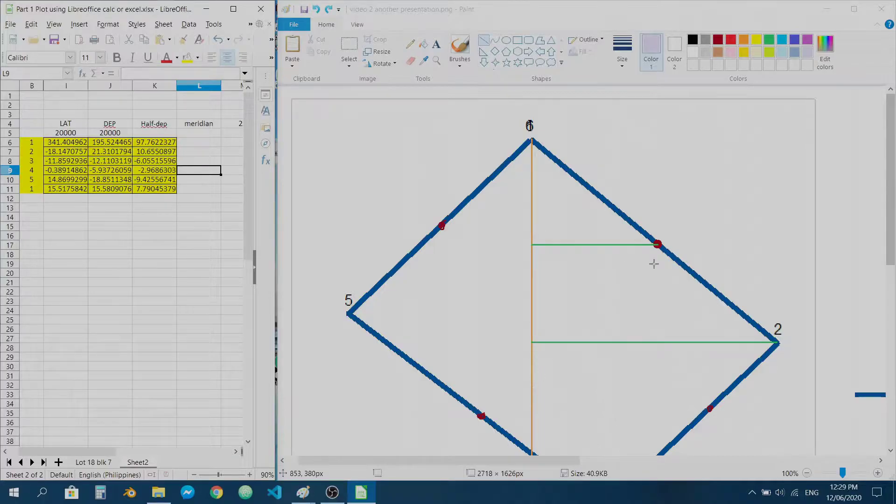
# Redo the green vertical line above corner 3 and the horizontal lines from the midpoint of side 2-3 to the orange vertical line
pyautogui.scroll(-2, 654, 258)
pyautogui.scroll(2, 656, 241)
pyautogui.scroll(-2, 616, 251)
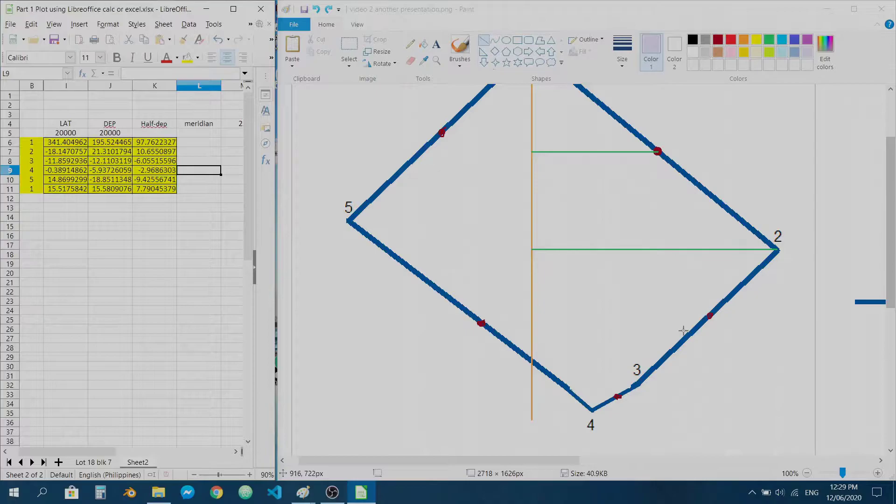
pyautogui.moveTo(638, 385); pyautogui.dragTo(636, 252)
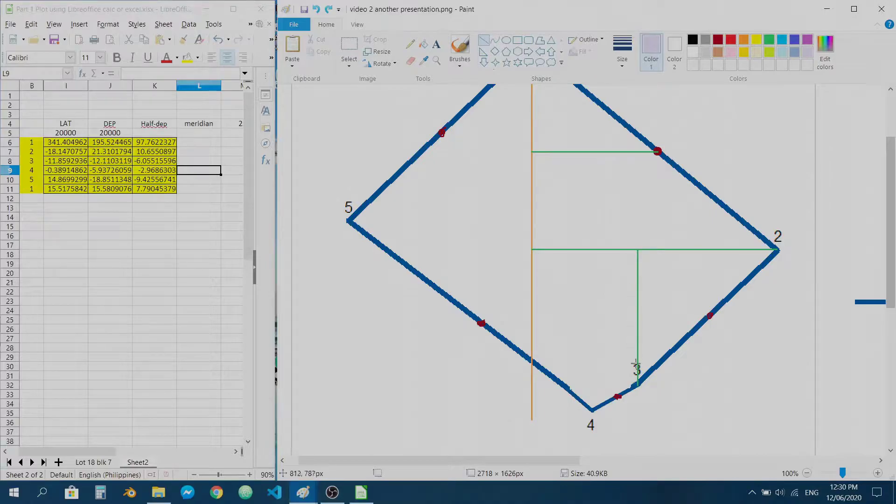
pyautogui.moveTo(710, 315); pyautogui.dragTo(639, 315)
pyautogui.moveTo(705, 316); pyautogui.dragTo(532, 316)
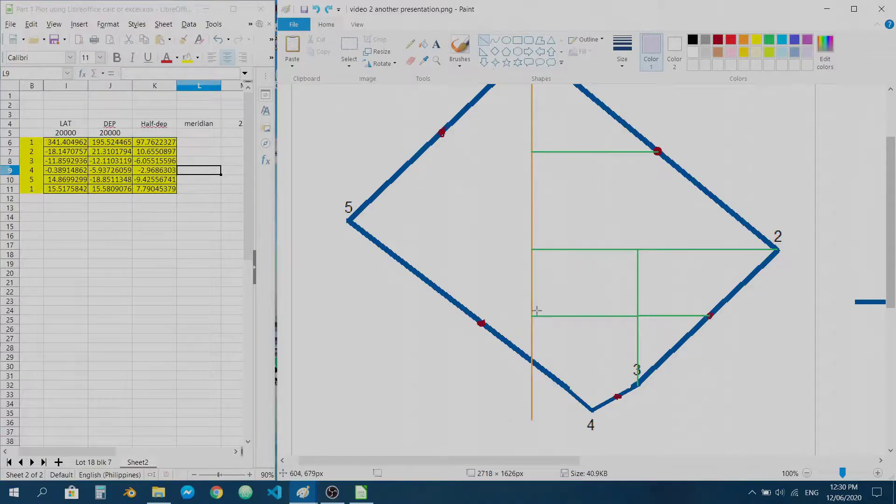
pyautogui.scroll(2, 532, 316)
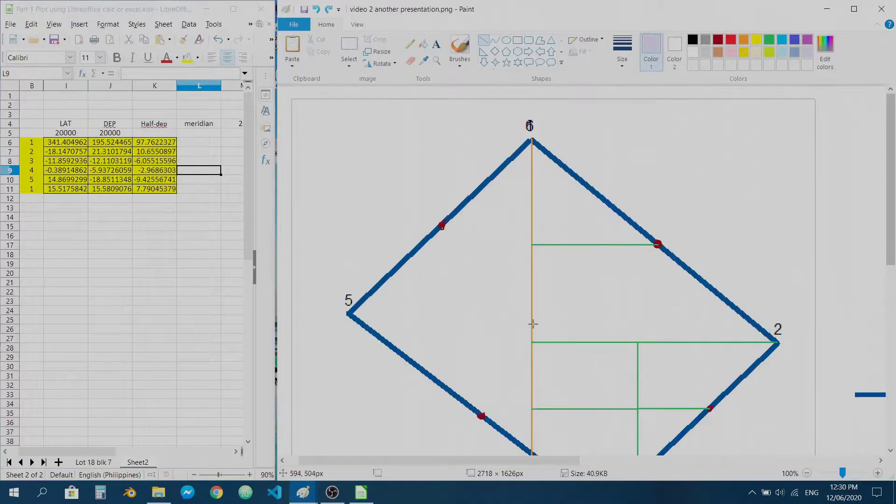
pyautogui.scroll(-2, 526, 206)
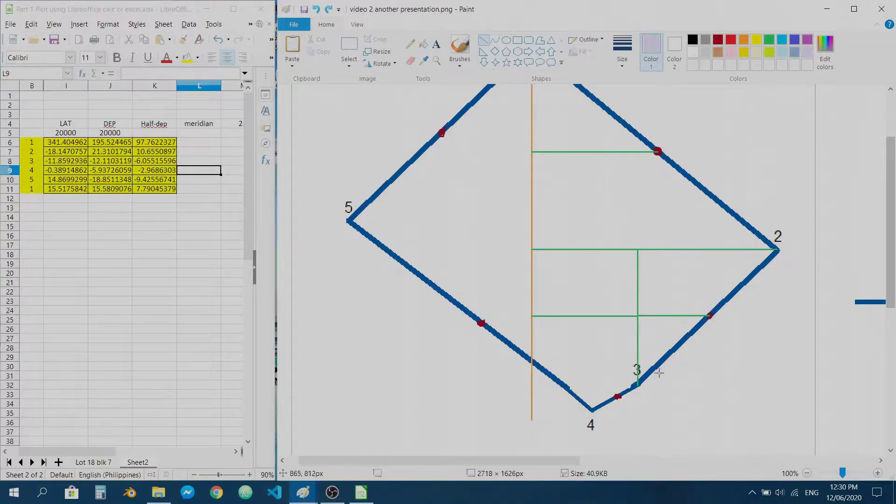
# Redo the short green horizontal line from corner 3 and the vertical line joining it to corner 4
pyautogui.hotkey('ctrl', 'y')
pyautogui.hotkey('ctrl', 'y')
pyautogui.scroll(-3, 560, 370)
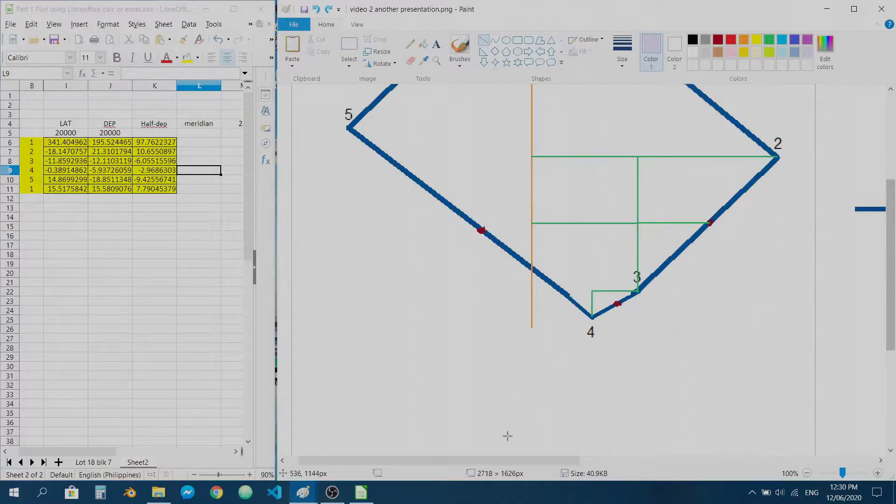
# Compare corners 3 and 4 in the Paint drawing with the lot plot on the Lot 18 blk 7 sheet, and return to Sheet2
pyautogui.moveTo(507, 460); pyautogui.dragTo(495, 460)
pyautogui.scroll(-6, 339, 373)
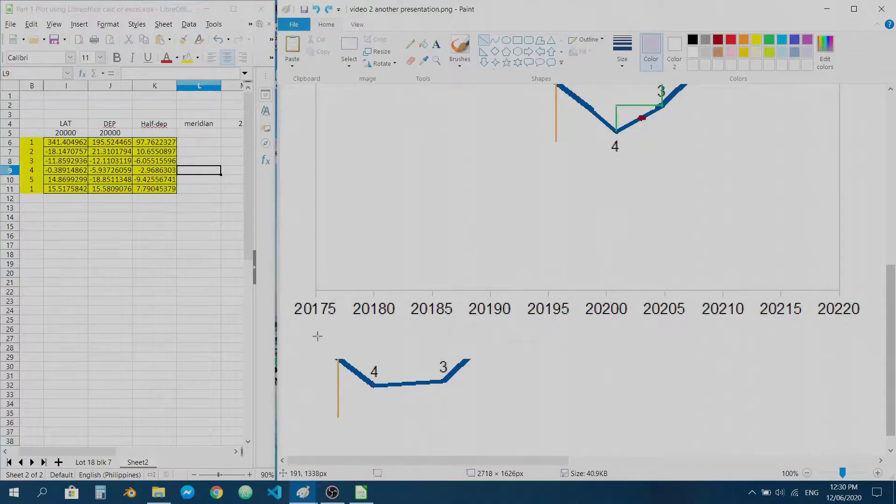
pyautogui.click(96, 463)
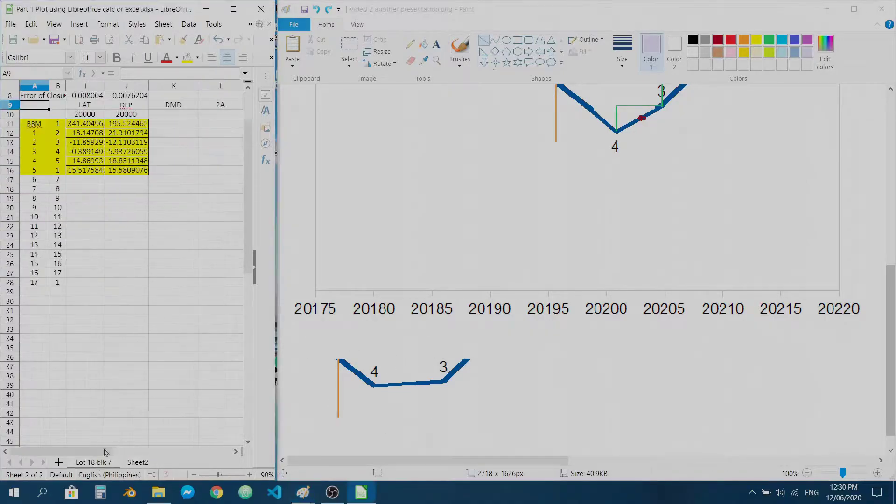
pyautogui.keyDown('ctrl'); pyautogui.scroll(-3, 129, 290); pyautogui.keyUp('ctrl')
pyautogui.keyDown('ctrl'); pyautogui.scroll(-1, 129, 290); pyautogui.keyUp('ctrl')
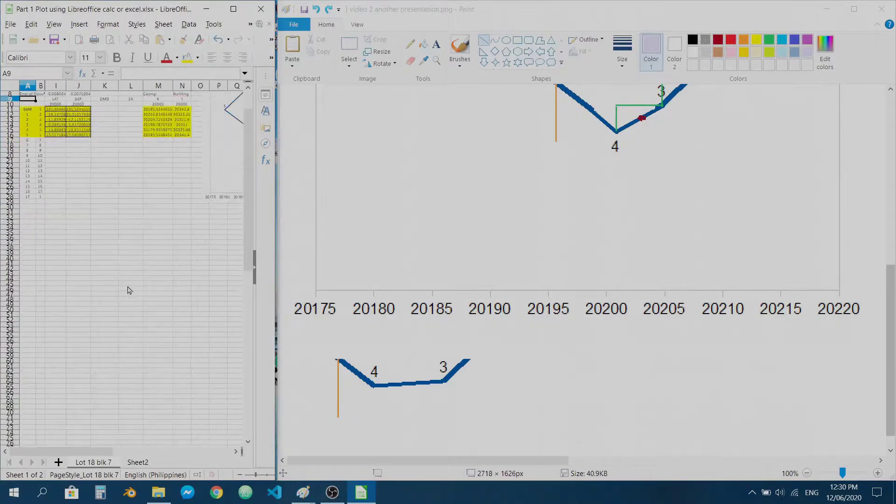
pyautogui.moveTo(61, 451); pyautogui.dragTo(126, 378)
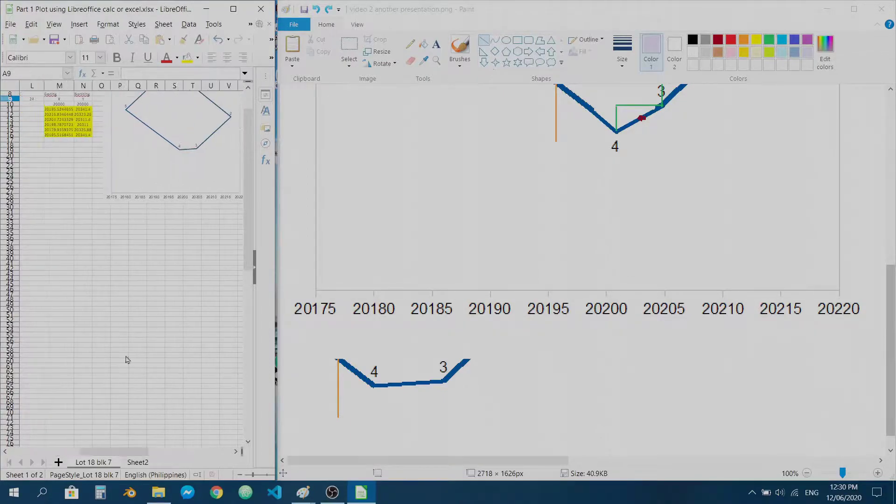
pyautogui.scroll(3, 218, 172)
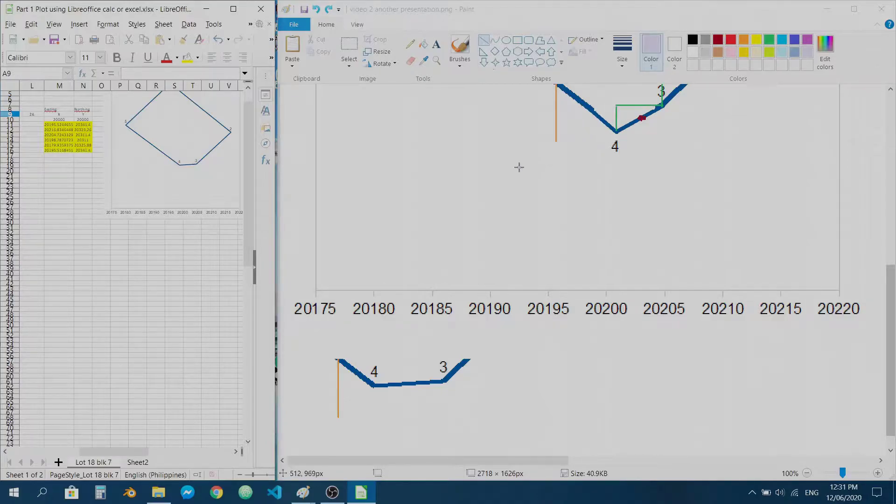
pyautogui.scroll(4, 654, 233)
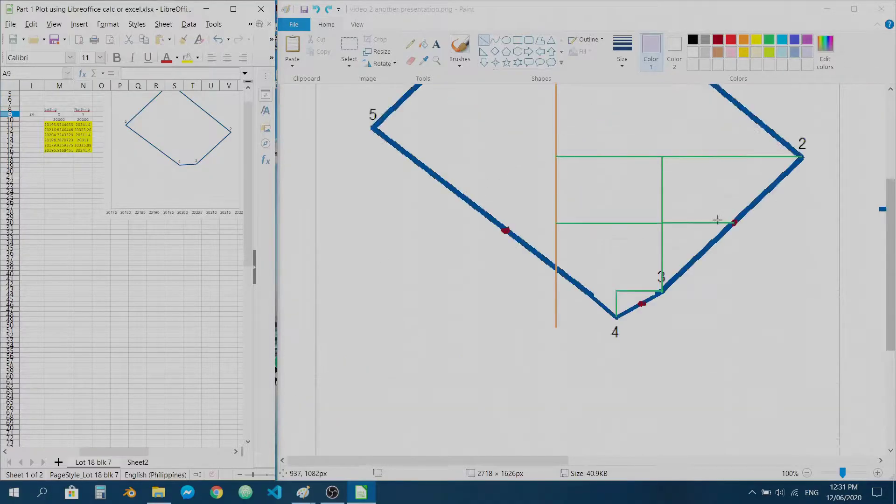
pyautogui.click(139, 462)
# Redo the green horizontal lines from the midpoint of side 3-4 to the vertical line above corner 4 and to the orange line
pyautogui.scroll(-2, 406, 260)
pyautogui.moveTo(616, 210); pyautogui.dragTo(640, 212)
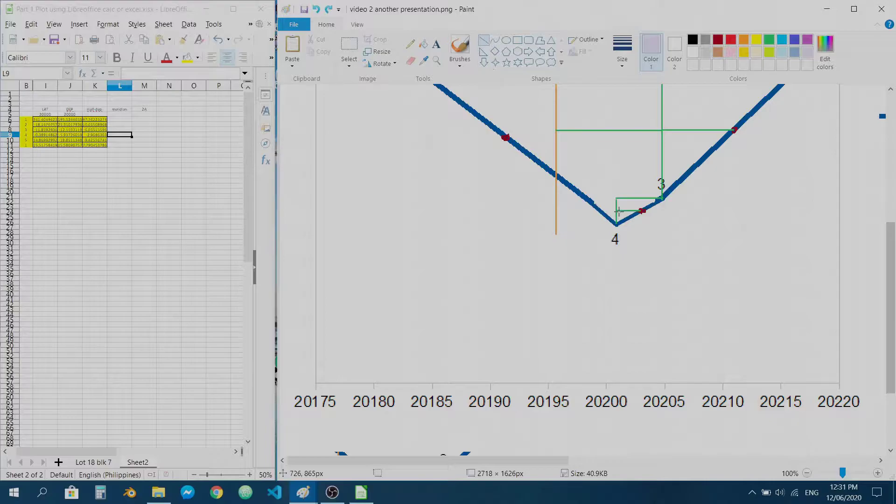
pyautogui.hotkey('ctrl', 'y')
pyautogui.scroll(4, 536, 229)
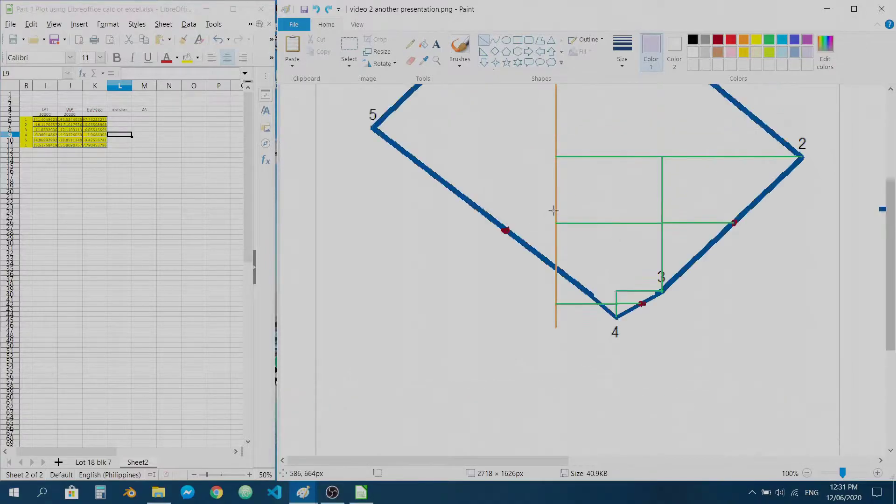
# Redo the lavender horizontal line from corner 5 and the lavender vertical line from corner 4 so that they meet
pyautogui.scroll(-2, 532, 266)
pyautogui.scroll(4, 479, 285)
pyautogui.scroll(-4, 461, 324)
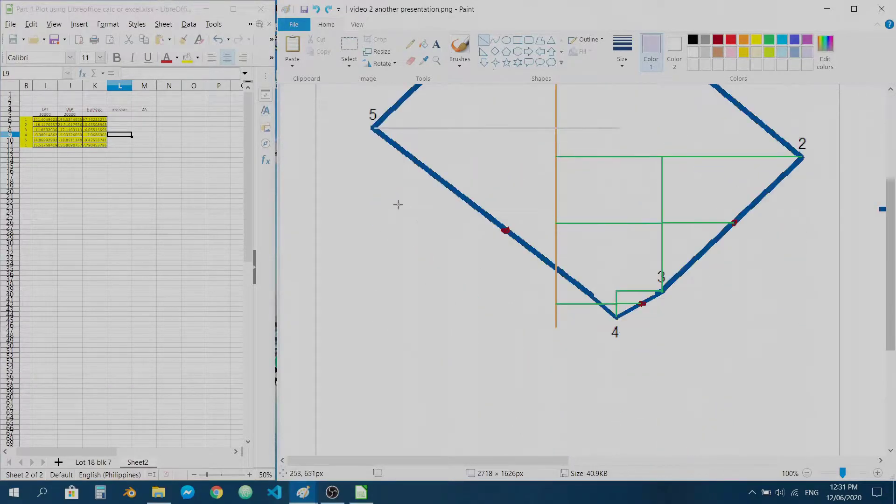
pyautogui.hotkey('ctrl', 'y')
pyautogui.scroll(2, 627, 172)
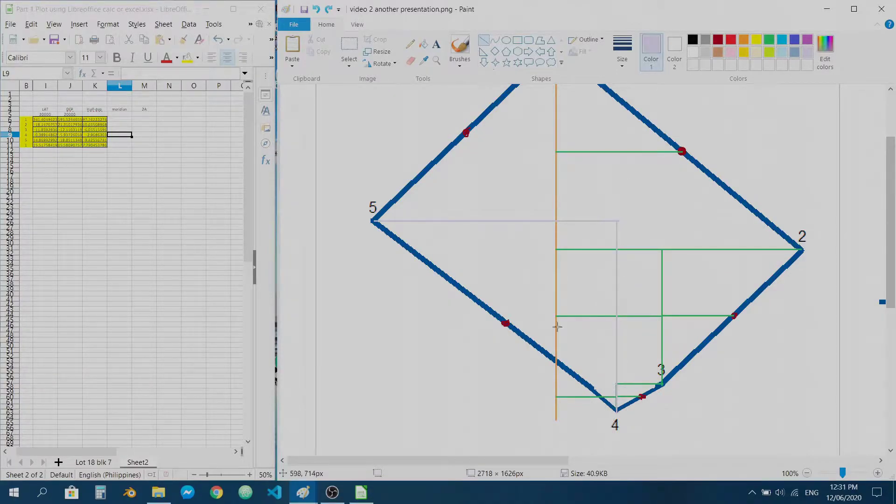
# Redo the lavender horizontal lines from the midpoints of sides 4-5 and 5-1, reaching the orange vertical line
pyautogui.hotkey('ctrl', 'y')
pyautogui.hotkey('ctrl', 'y')
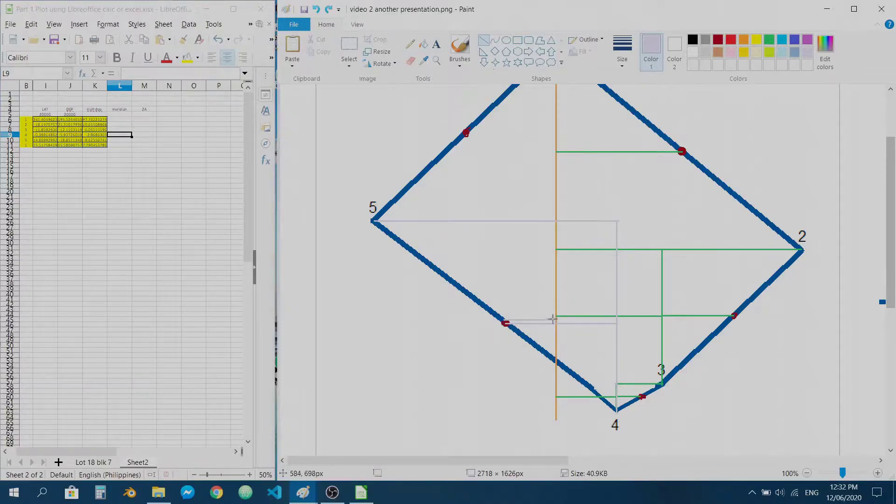
pyautogui.scroll(2, 556, 333)
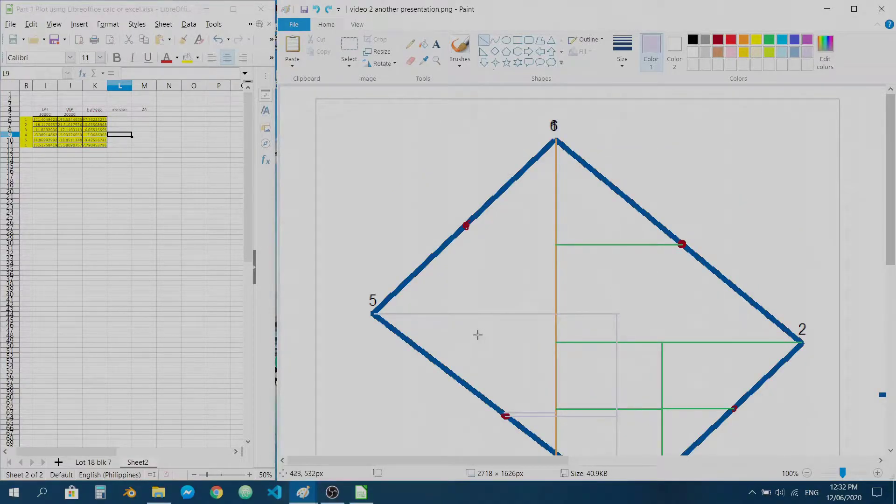
pyautogui.hotkey('ctrl', 'y')
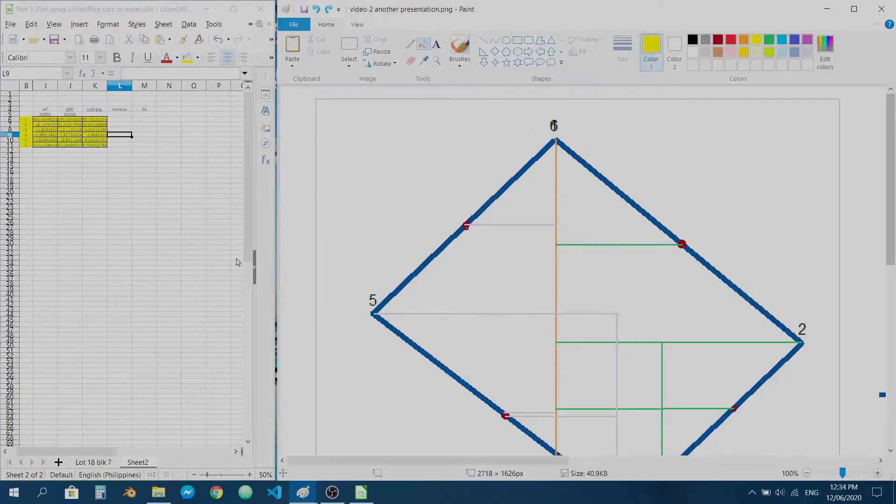
# Redo the orange rectangle lines through the midpoint of side 1-2 and fill the whole rectangle yellow
pyautogui.hotkey('ctrl', 'y')
pyautogui.hotkey('ctrl', 'y')
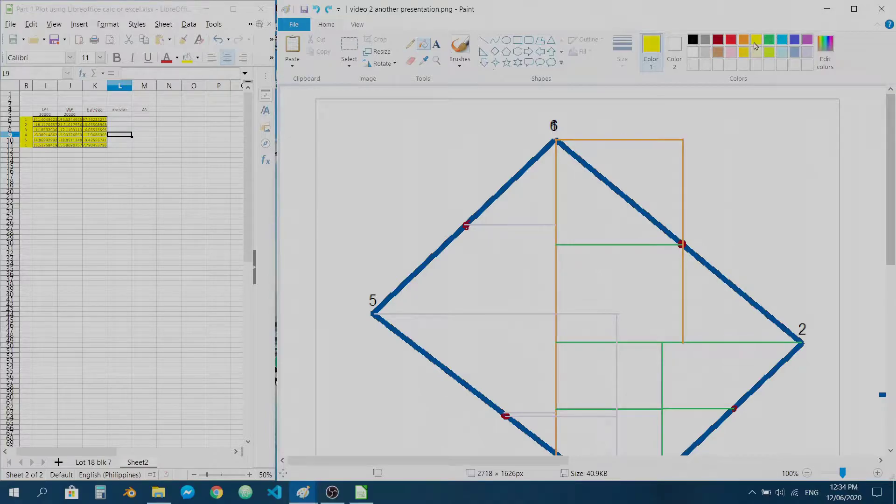
pyautogui.click(587, 321)
pyautogui.click(641, 254)
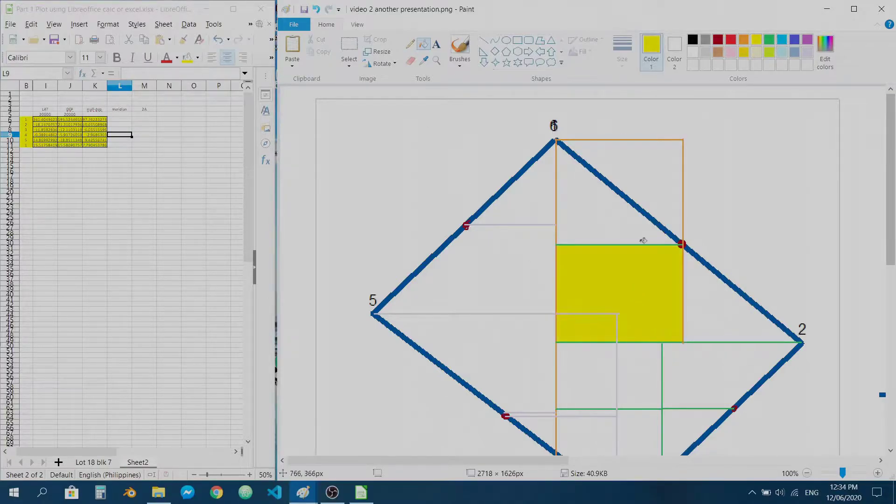
pyautogui.click(597, 202)
pyautogui.click(653, 171)
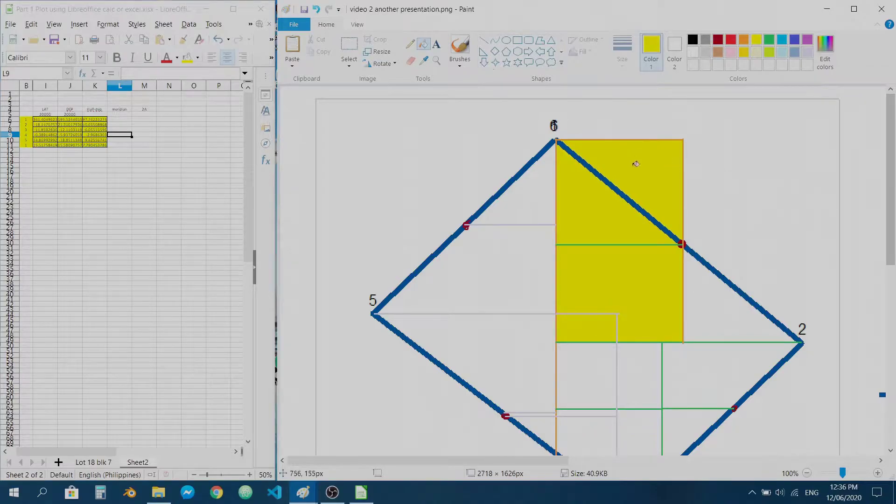
# Fill the rectangle's triangle outside side 1-2 white and the triangle inside the lot beside corner 2 yellow
pyautogui.rightClick(658, 181)
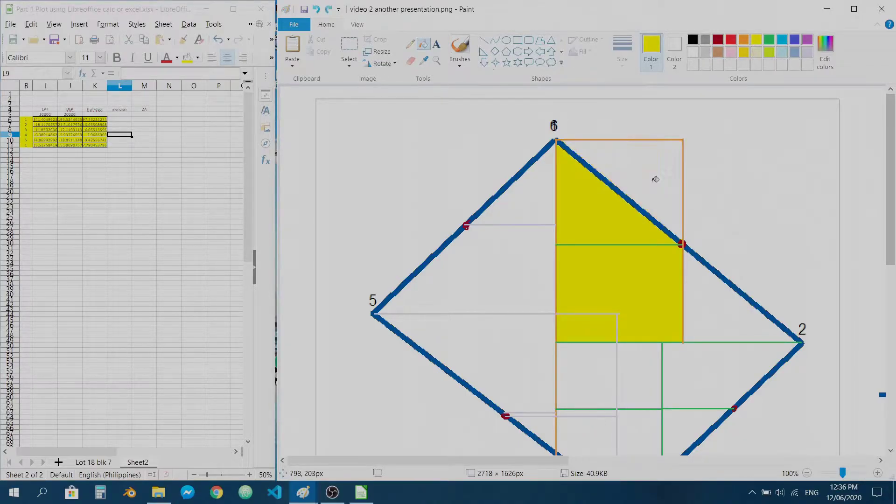
pyautogui.click(724, 314)
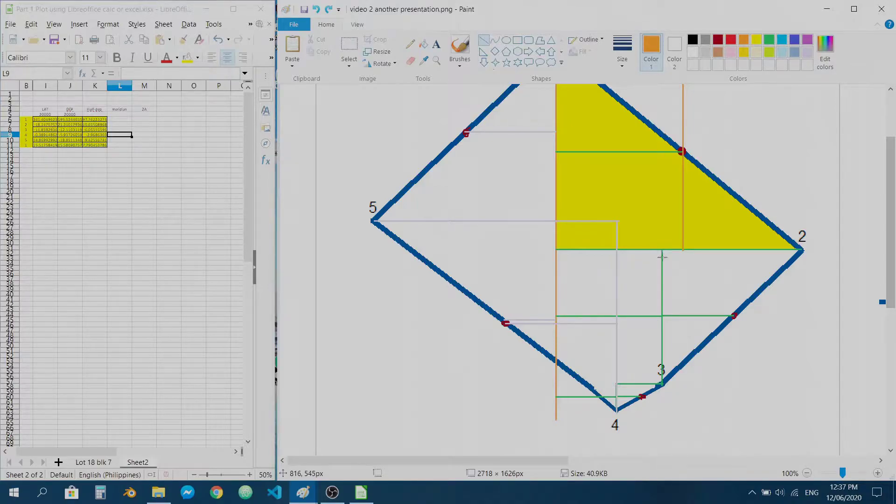
# Redo the orange rectangle lines through the midpoint of side 2-3 and fill the sections between the orange meridian and that side yellow
pyautogui.hotkey('ctrl', 'y')
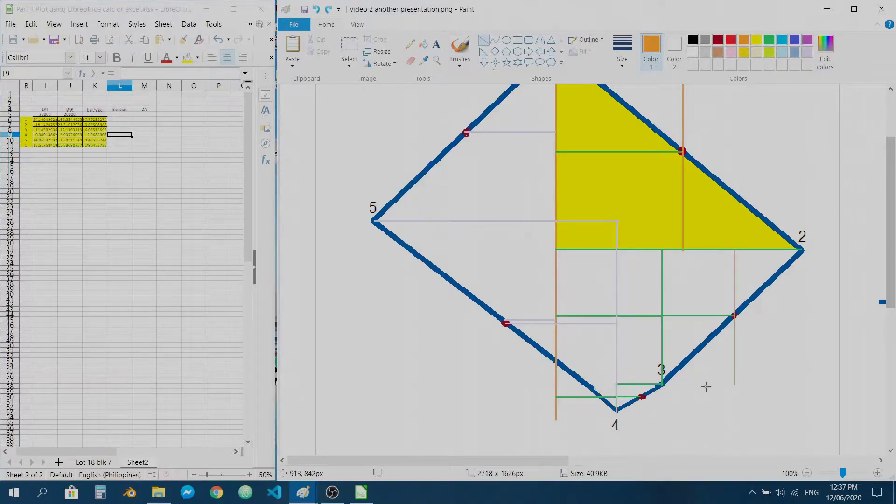
pyautogui.hotkey('ctrl', 'y')
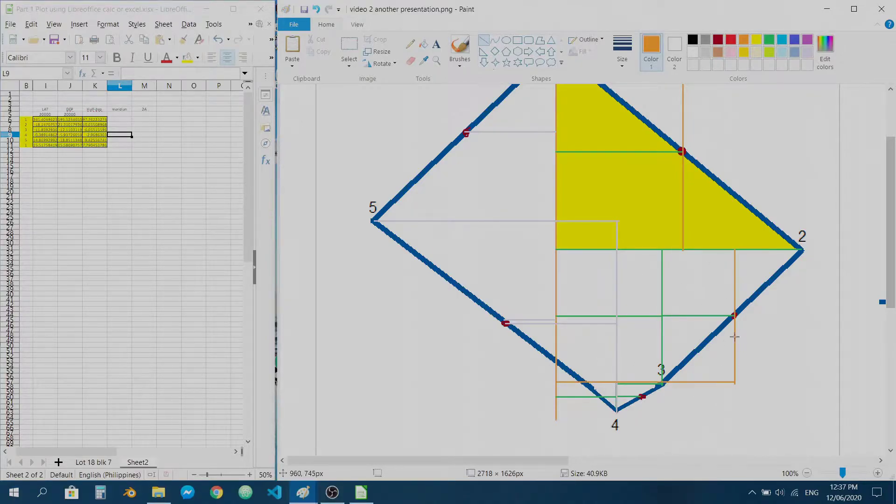
pyautogui.click(423, 44)
pyautogui.click(757, 40)
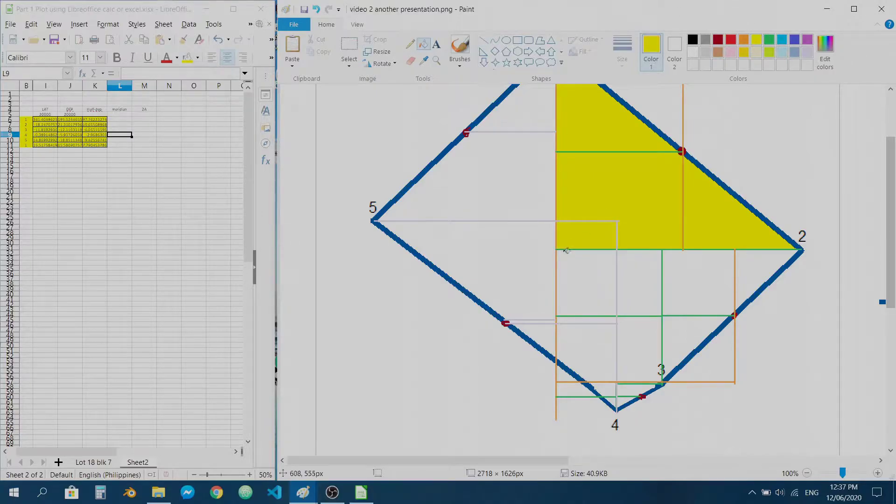
pyautogui.click(596, 301)
pyautogui.click(593, 319)
pyautogui.click(591, 334)
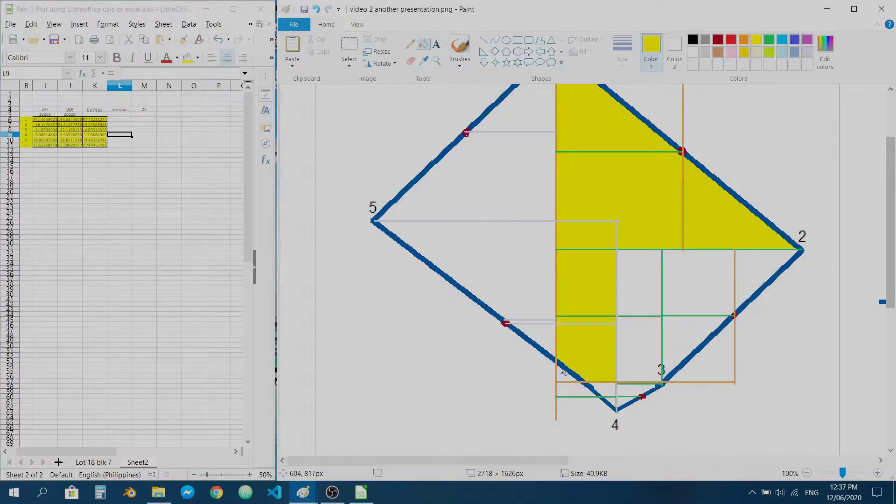
pyautogui.click(640, 340)
pyautogui.click(645, 295)
pyautogui.click(668, 292)
pyautogui.click(692, 339)
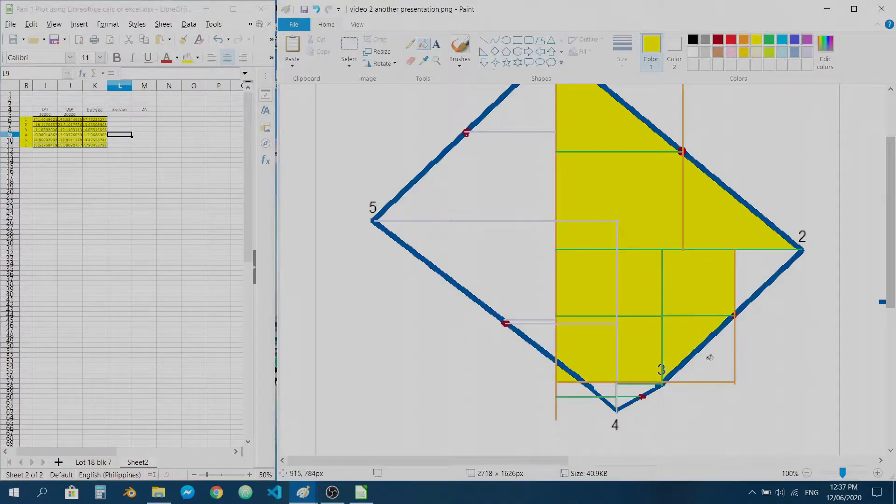
# Complete the side 2-3 rectangle in yellow, clear its triangle outside the lot to white and fill the triangle beside corner 2 yellow
pyautogui.click(714, 360)
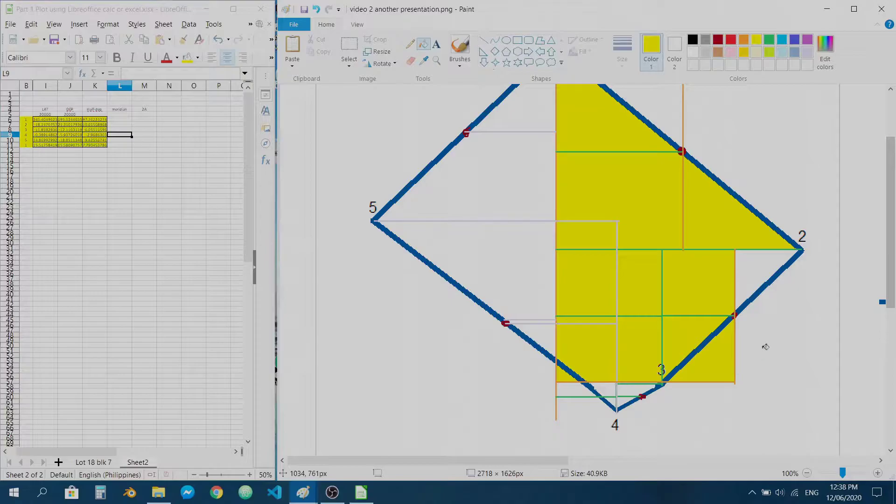
pyautogui.scroll(2, 765, 340)
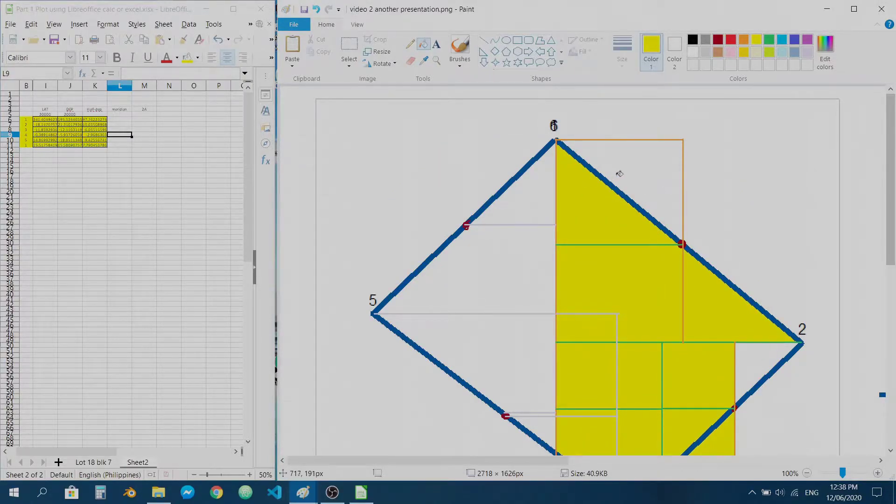
pyautogui.scroll(-2, 619, 174)
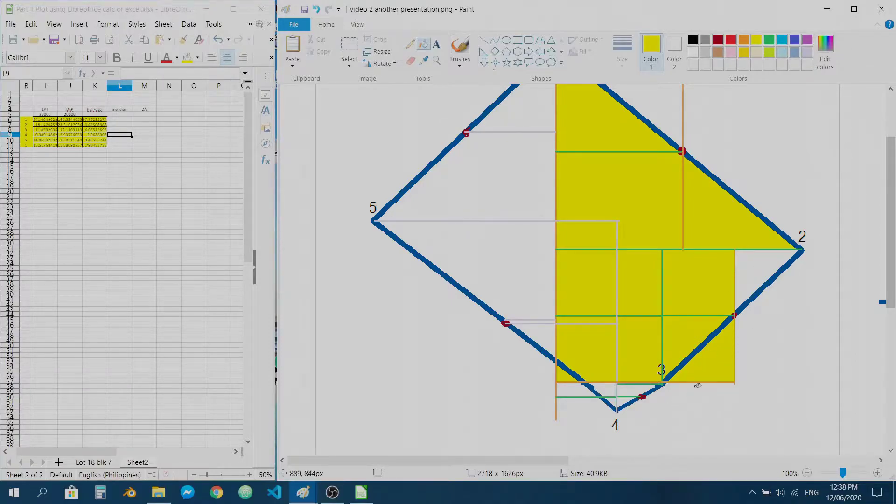
pyautogui.rightClick(716, 369)
pyautogui.click(753, 266)
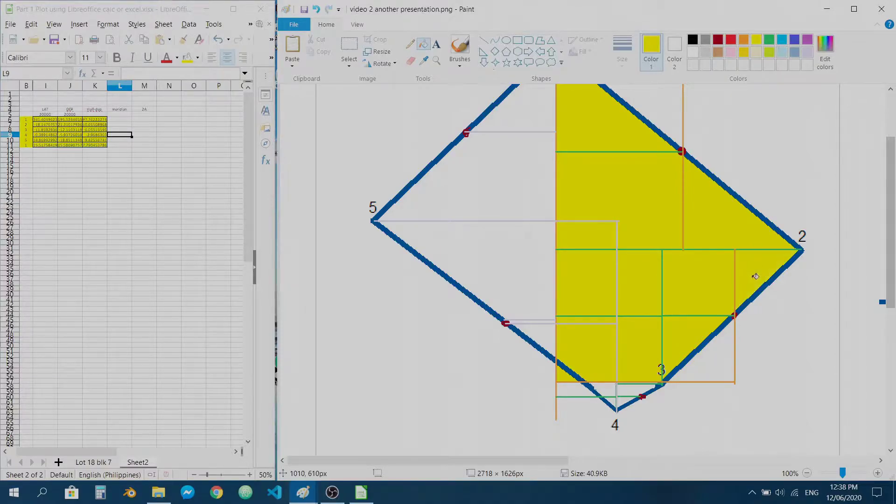
pyautogui.scroll(-2, 623, 357)
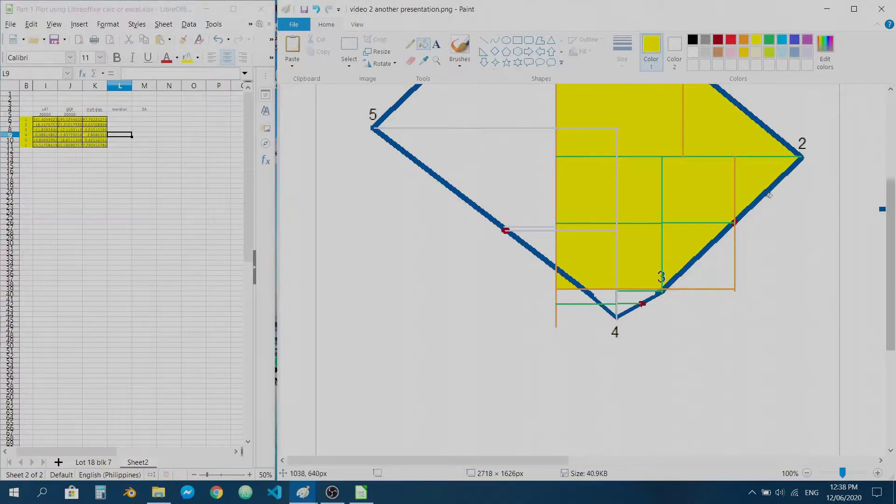
pyautogui.scroll(2, 773, 202)
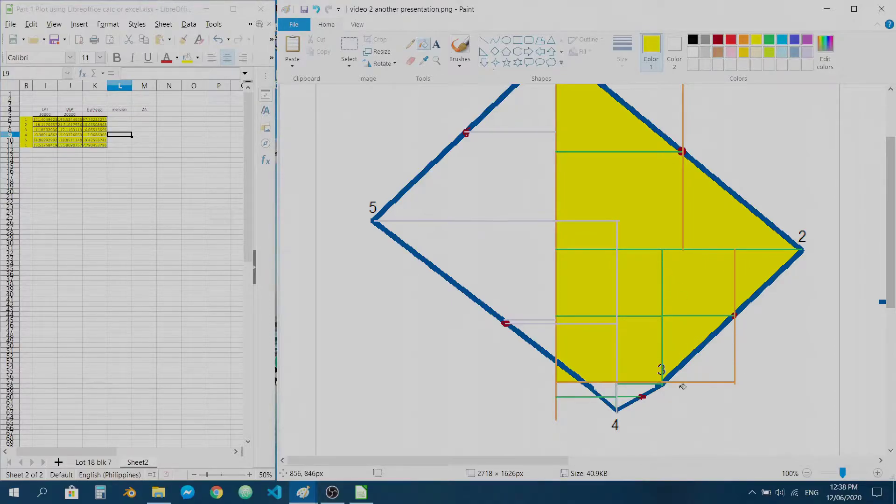
# Draw the green rectangle lines through the midpoint of side 3-4 and fill the sections from the orange meridian to the midpoint yellow
pyautogui.scroll(-3, 635, 381)
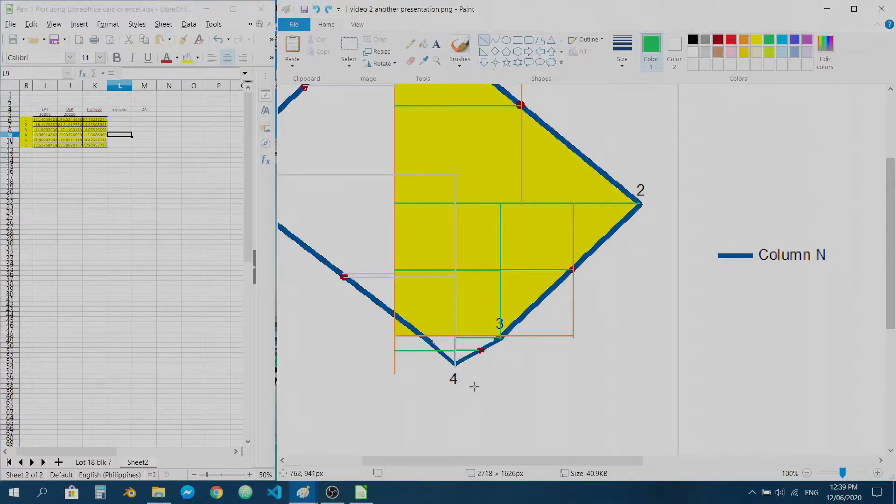
pyautogui.moveTo(481, 366); pyautogui.dragTo(395, 366)
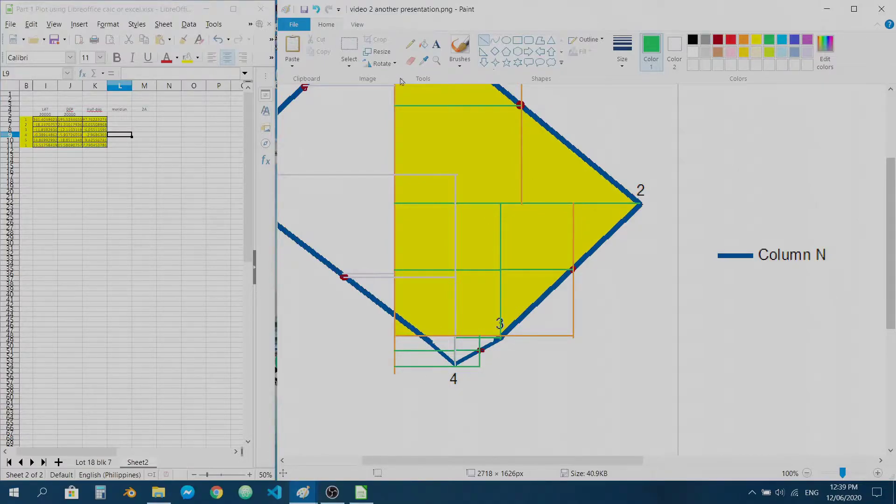
pyautogui.click(756, 39)
pyautogui.click(424, 44)
pyautogui.click(429, 361)
pyautogui.scroll(1, 454, 353)
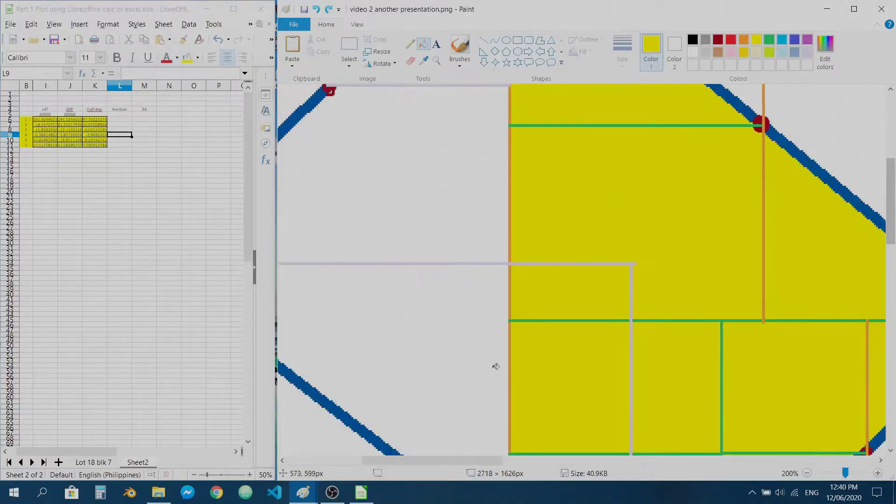
pyautogui.scroll(-5, 491, 362)
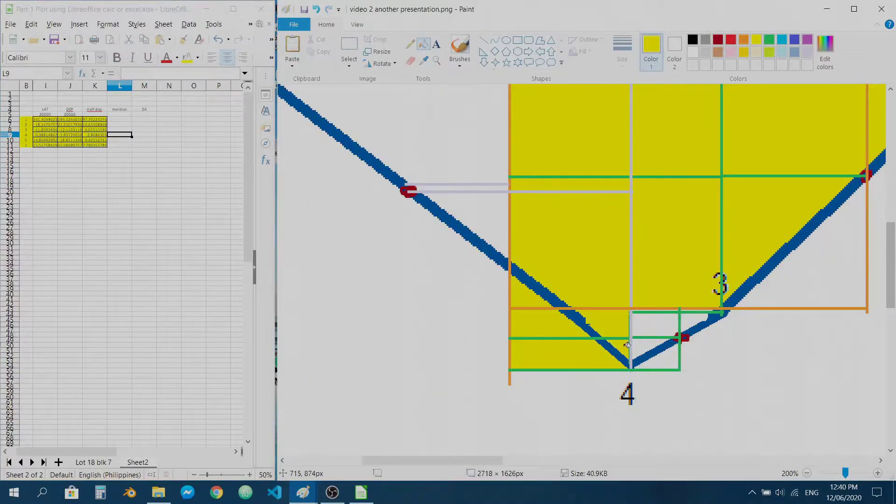
pyautogui.click(666, 363)
pyautogui.click(658, 332)
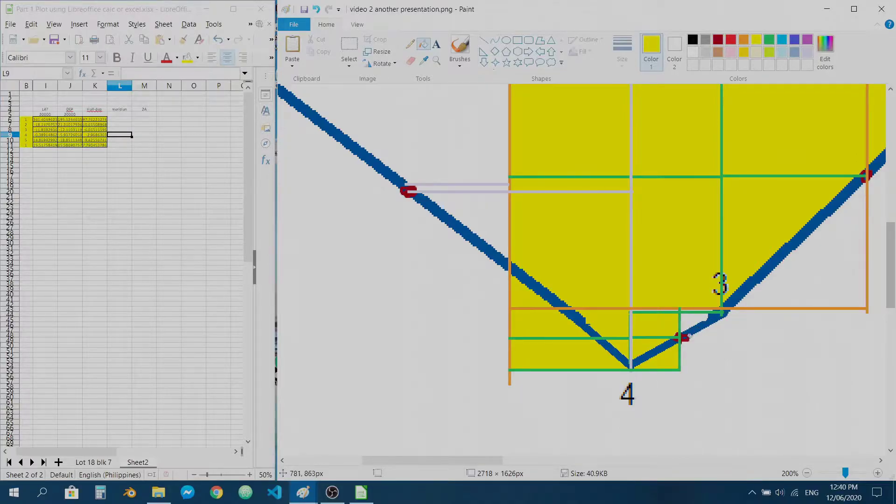
# Undo and redo the last yellow fill, and fill the rectangle's triangle outside side 3-4 white
pyautogui.hotkey('ctrl', 'z')
pyautogui.hotkey('ctrl', 'y')
pyautogui.rightClick(669, 358)
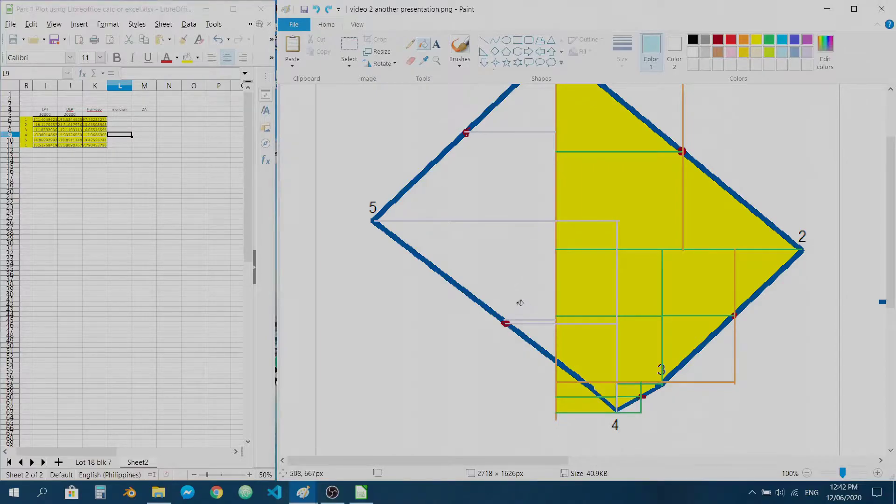
# Redo the light turquoise rectangle lines through the midpoint of side 4-5 and try filling the rectangle's upper section light turquoise
pyautogui.hotkey('ctrl', 'z')
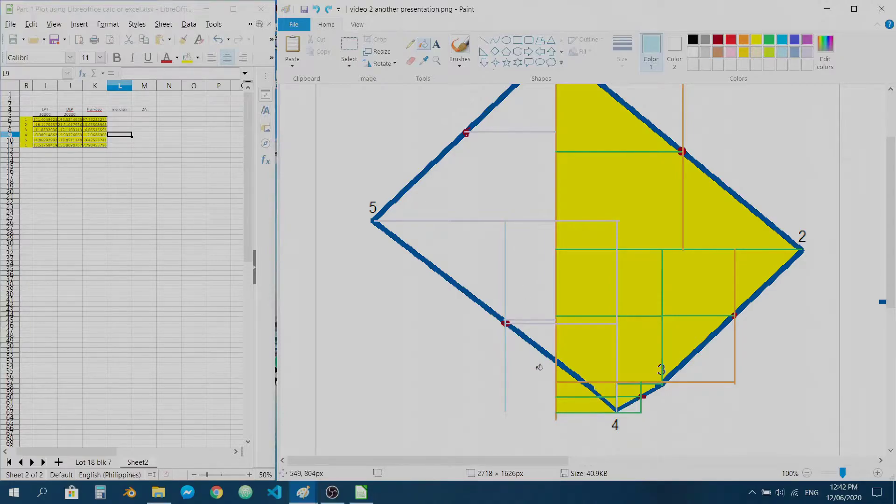
pyautogui.hotkey('ctrl', 'y')
pyautogui.click(526, 282)
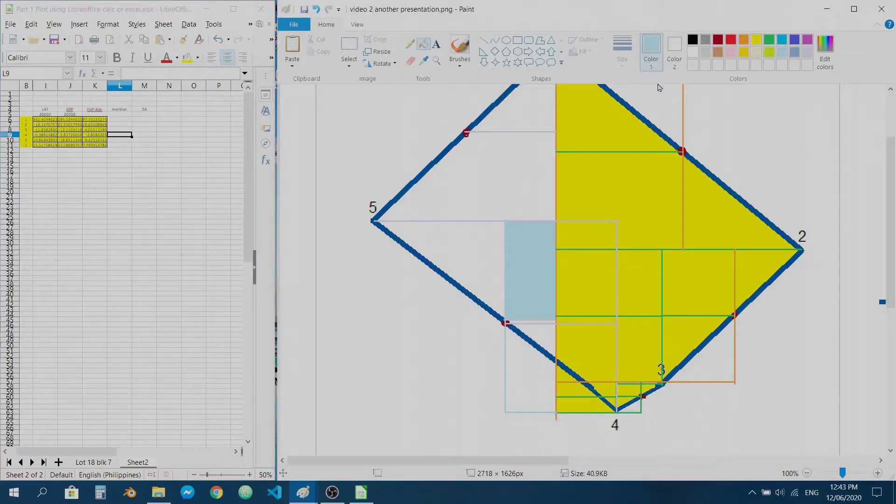
pyautogui.hotkey('ctrl', 'z')
# Fill all sections of the side 4-5 rectangle yellow, including the thin strip at the midpoint and the part outside the lot
pyautogui.click(756, 39)
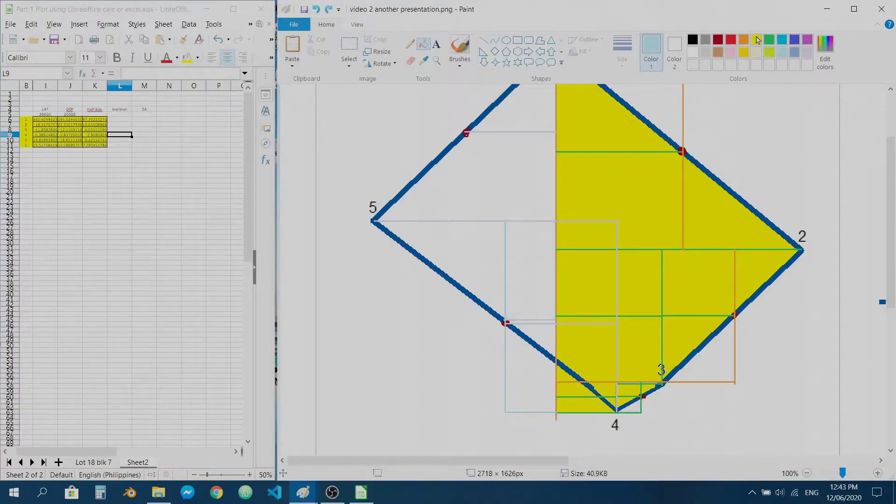
pyautogui.click(532, 247)
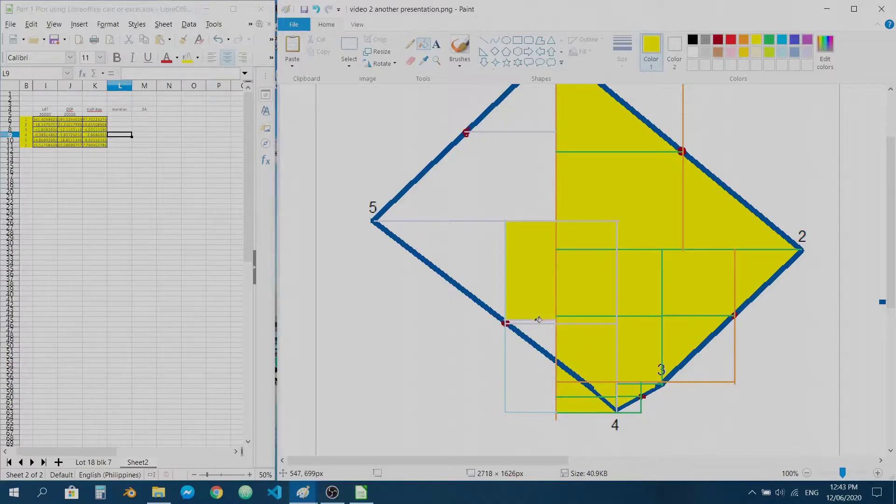
pyautogui.scroll(2, 537, 324)
pyautogui.scroll(-5, 551, 311)
pyautogui.hscroll(8, 533, 326)
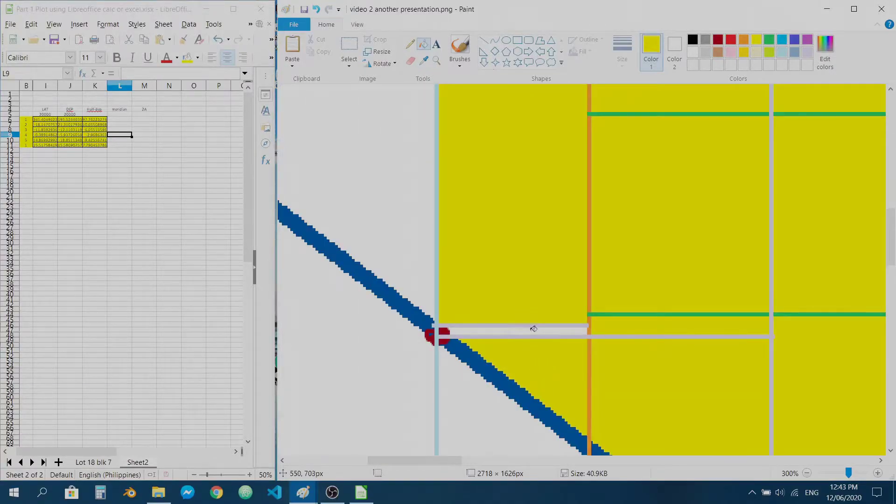
pyautogui.click(534, 329)
pyautogui.click(481, 412)
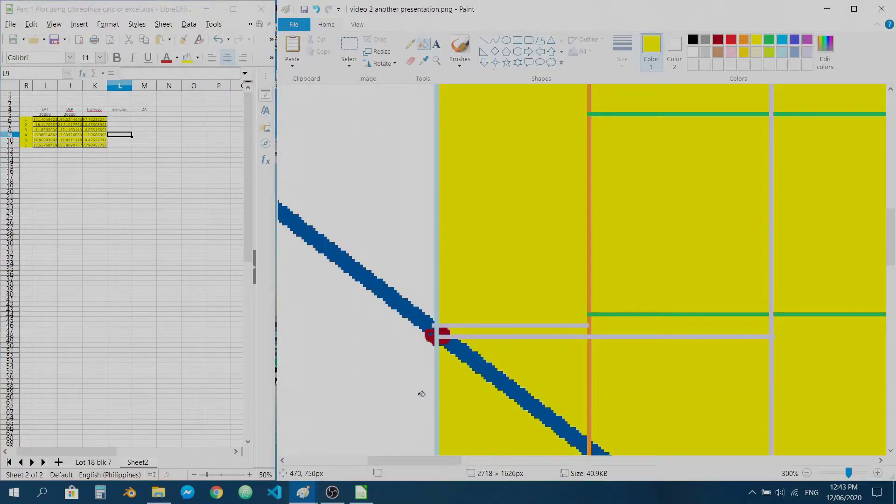
# Examine how the yellow rectangles of sides 1-2 to 4-5 cover the lot on both sides of the orange meridian
pyautogui.scroll(-2, 422, 394)
pyautogui.moveTo(412, 462); pyautogui.dragTo(370, 462)
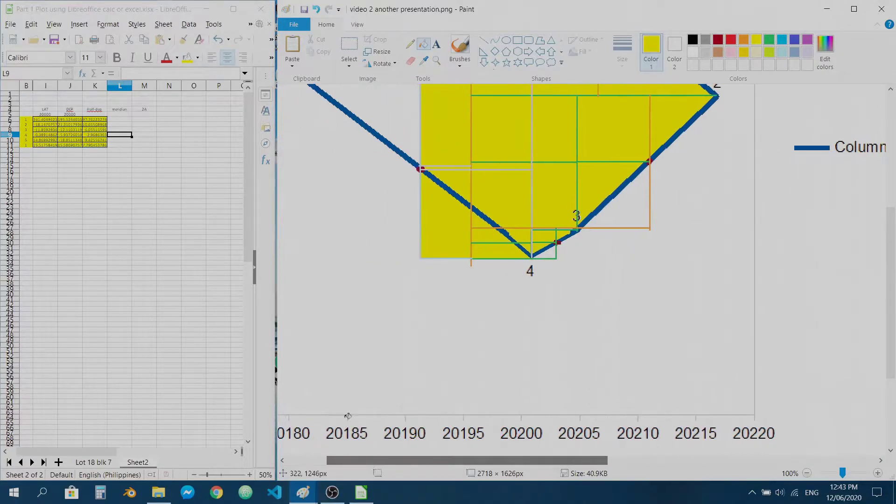
pyautogui.scroll(3, 341, 379)
pyautogui.moveTo(435, 462); pyautogui.dragTo(393, 462)
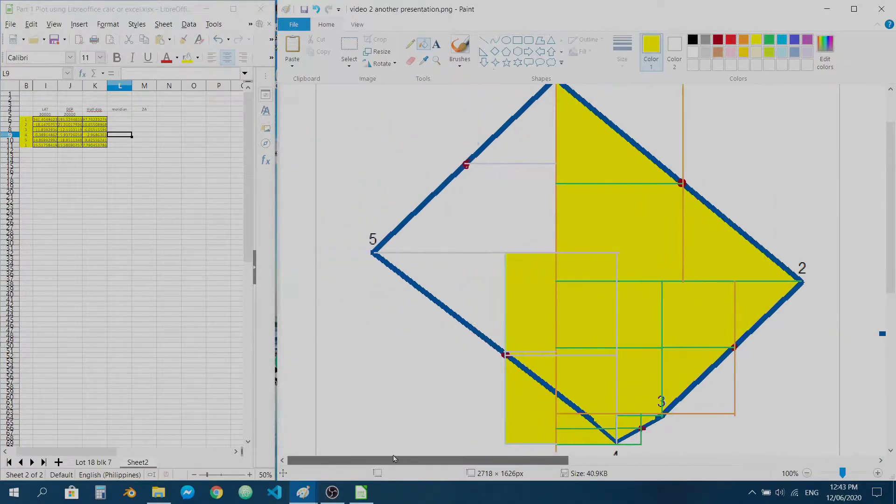
pyautogui.scroll(-2, 543, 322)
pyautogui.scroll(2, 543, 321)
pyautogui.scroll(-2, 546, 320)
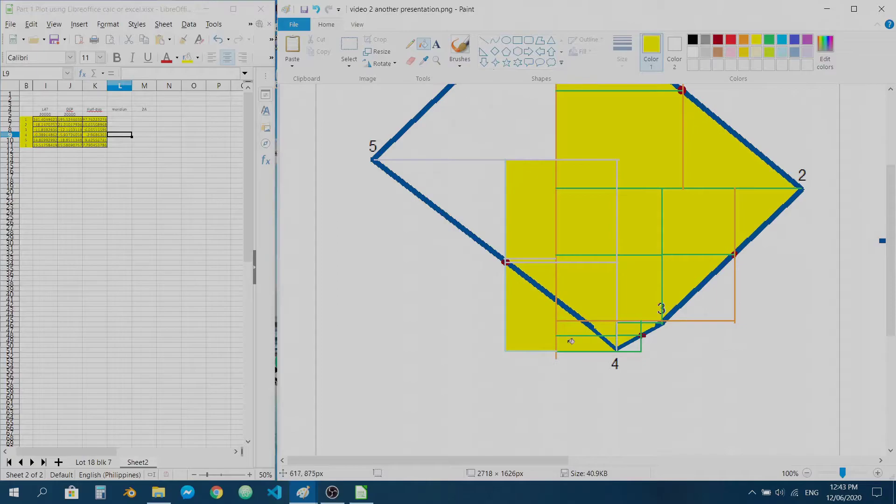
pyautogui.scroll(2, 455, 235)
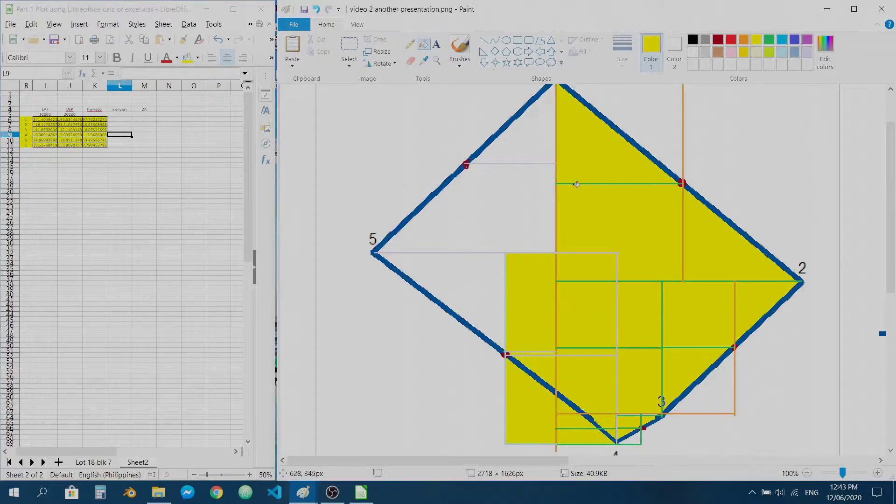
pyautogui.scroll(2, 588, 196)
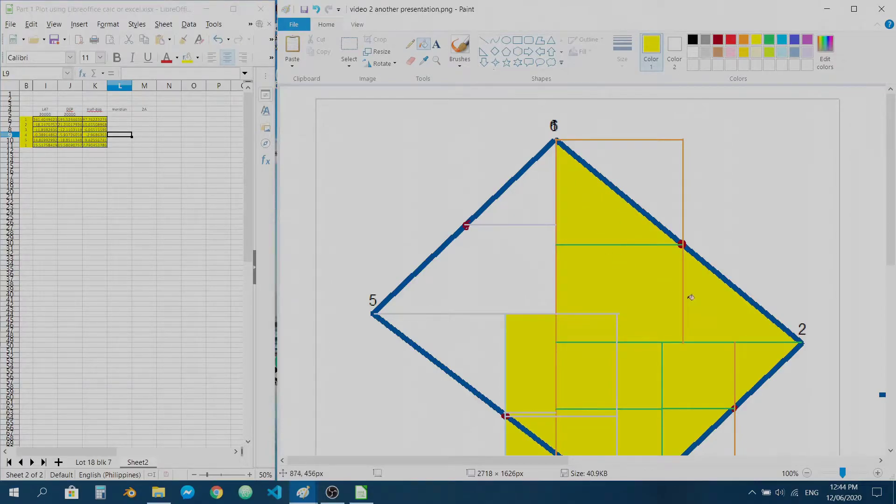
# Fill the rectangle's triangle outside side 4-5 white and the triangle inside the lot beside corner 5 yellow
pyautogui.scroll(-2, 550, 296)
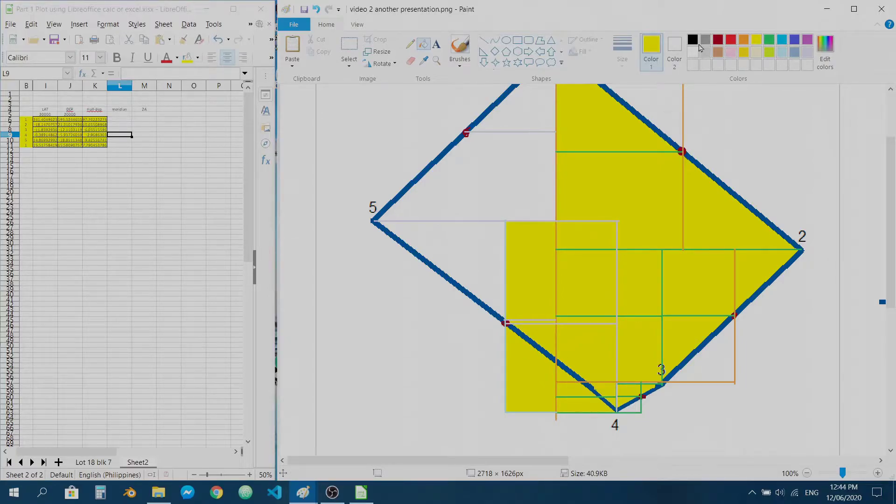
pyautogui.rightClick(514, 376)
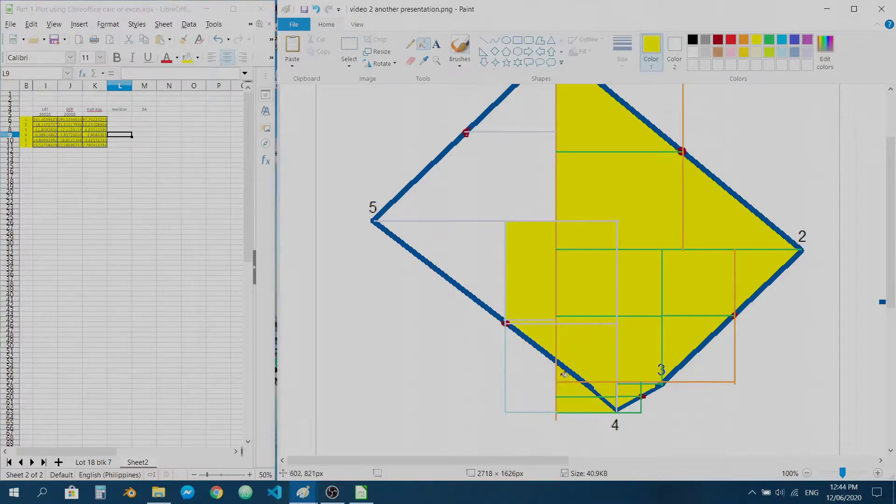
pyautogui.click(468, 255)
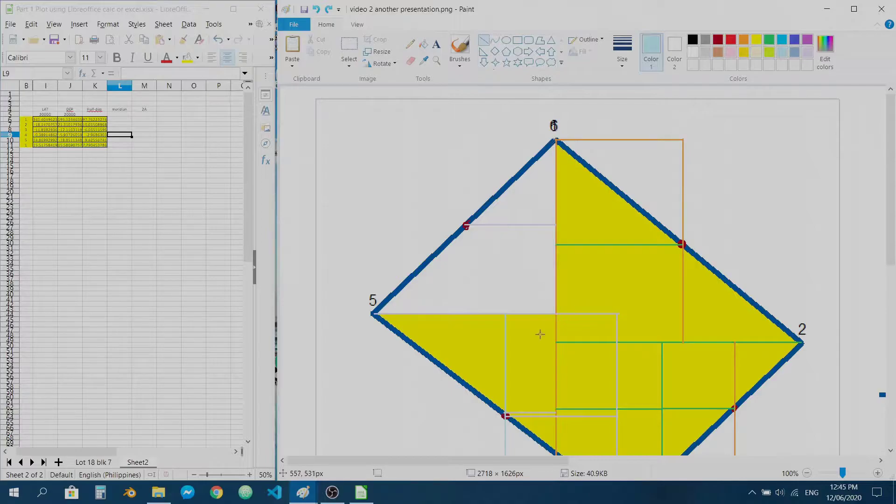
# Redo the light turquoise rectangle lines through the midpoint of side 5-1 and fill the remaining white sections inside the lot yellow
pyautogui.hotkey('ctrl', 'y')
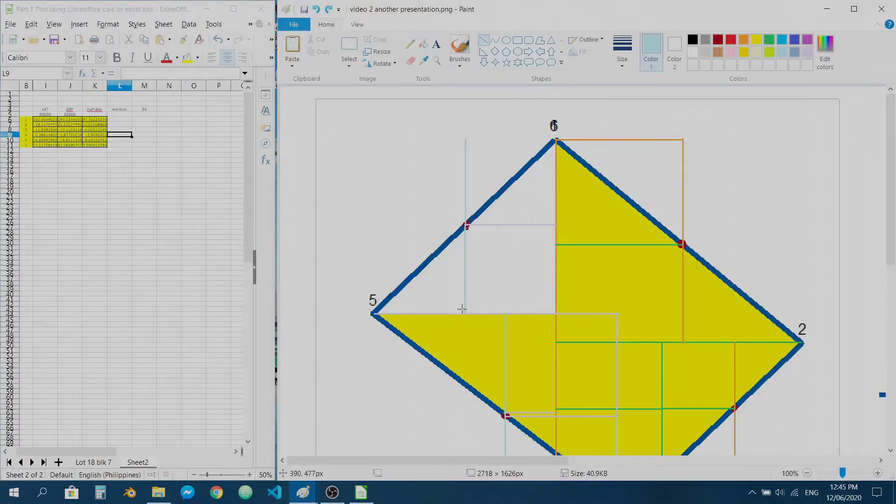
pyautogui.hotkey('ctrl', 'y')
pyautogui.click(757, 42)
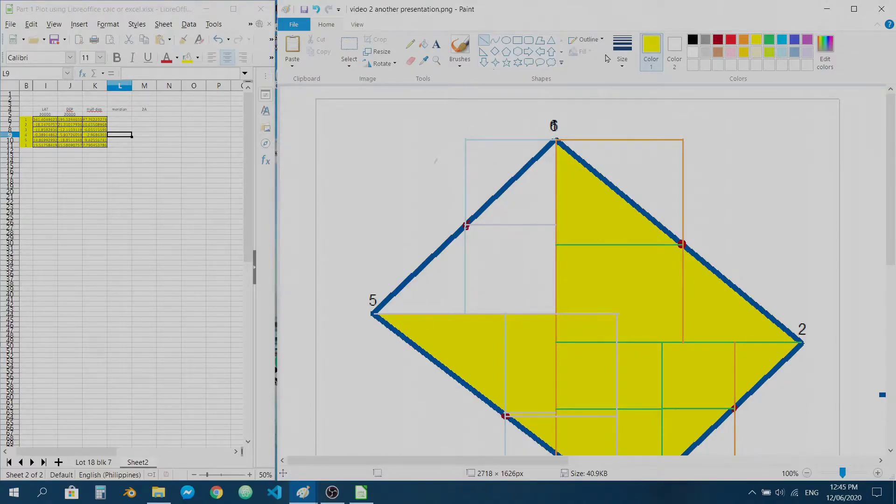
pyautogui.click(424, 44)
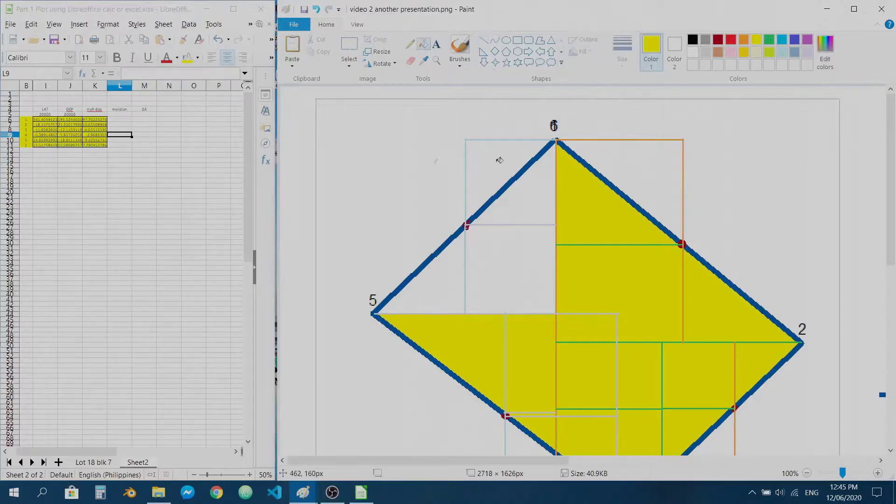
pyautogui.click(517, 192)
pyautogui.click(514, 257)
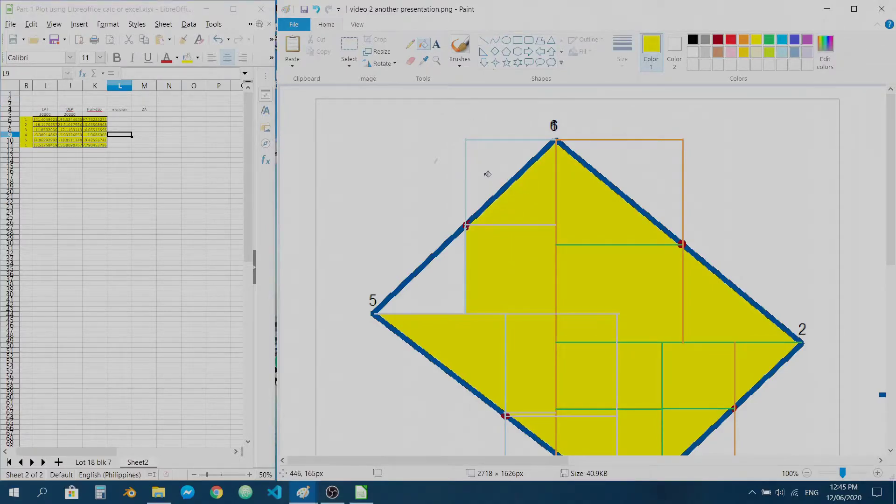
pyautogui.click(438, 285)
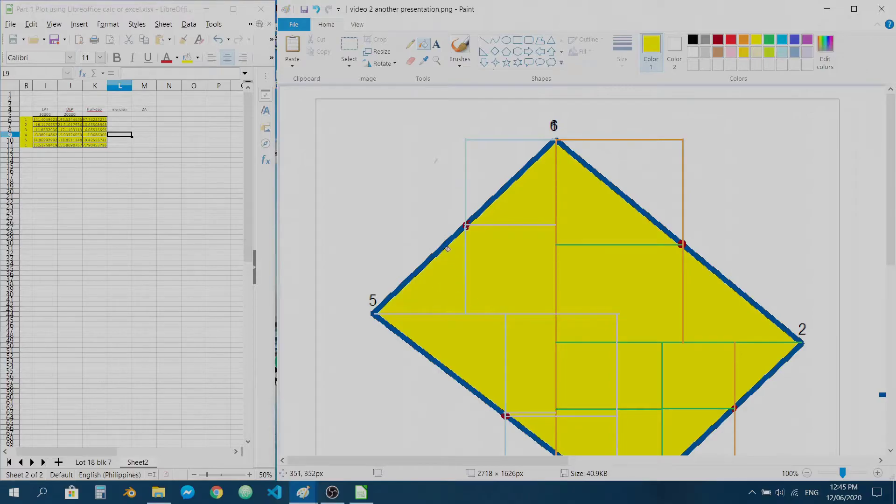
pyautogui.scroll(-2, 448, 249)
pyautogui.keyDown('ctrl'); pyautogui.scroll(-2, 377, 267); pyautogui.keyUp('ctrl')
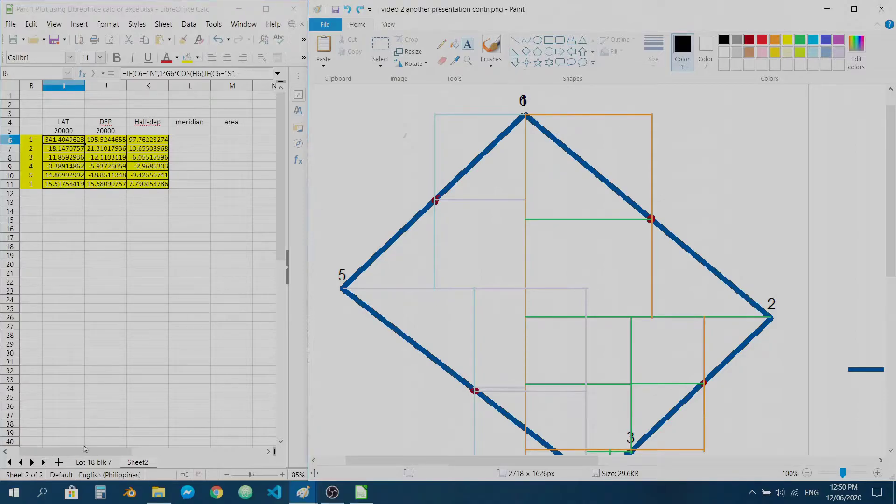
# In the spreadsheet, clear the LAT, DEP and Half-dep values in I6:K6 of the BBM-1 row
pyautogui.moveTo(86, 451); pyautogui.dragTo(36, 442)
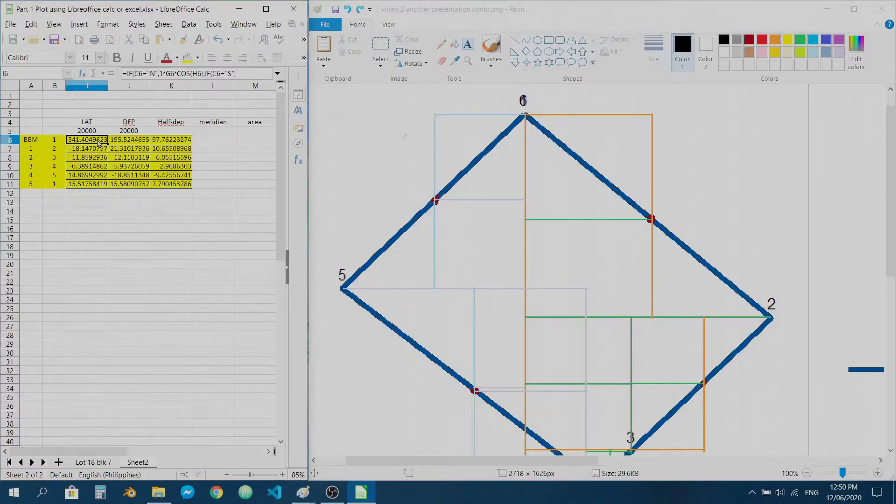
pyautogui.keyDown('shift'); pyautogui.click(177, 140); pyautogui.keyUp('shift')
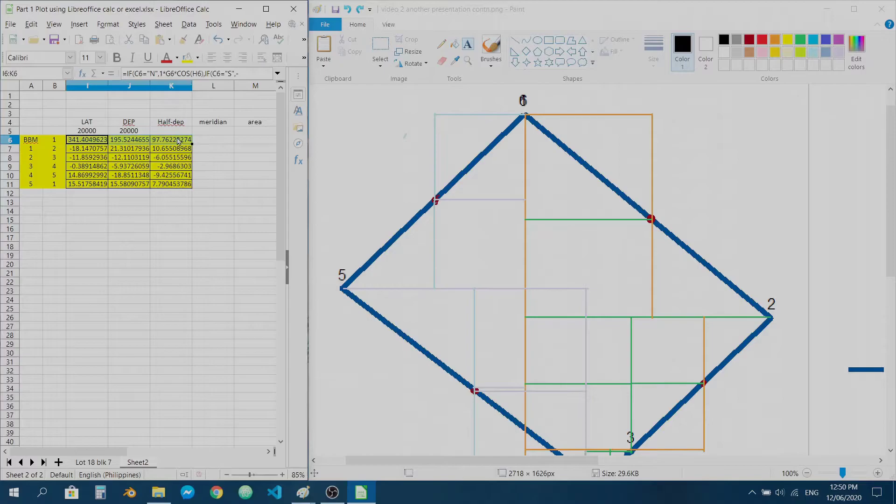
pyautogui.press('Delete')
pyautogui.press('Down')
pyautogui.press('Left')
pyautogui.press('Right')
pyautogui.press('Right')
pyautogui.press('Right')
pyautogui.press('Left')
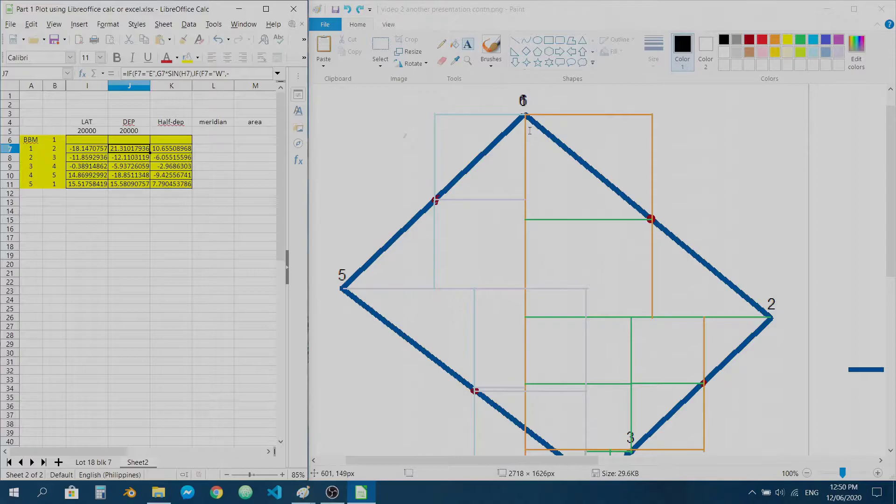
# In the spreadsheet, enter =K7 in L7 as the meridian distance of side 1-2
pyautogui.click(216, 153)
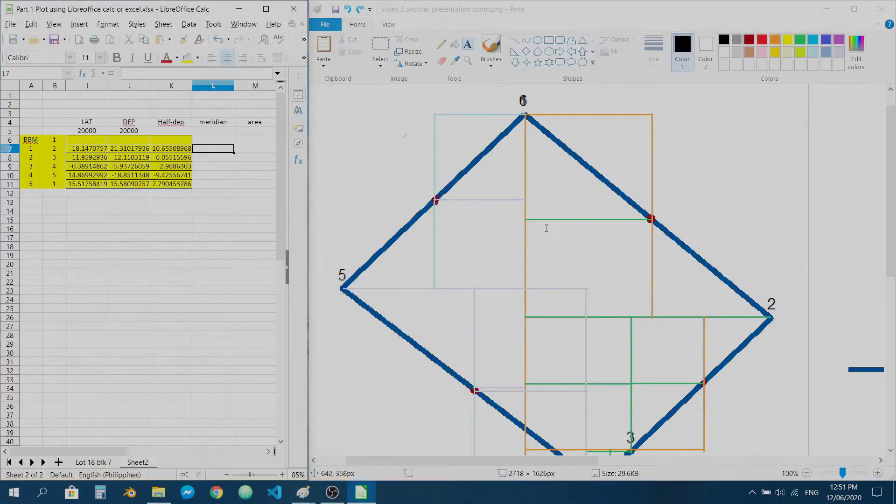
pyautogui.write('=')
pyautogui.press('Left')
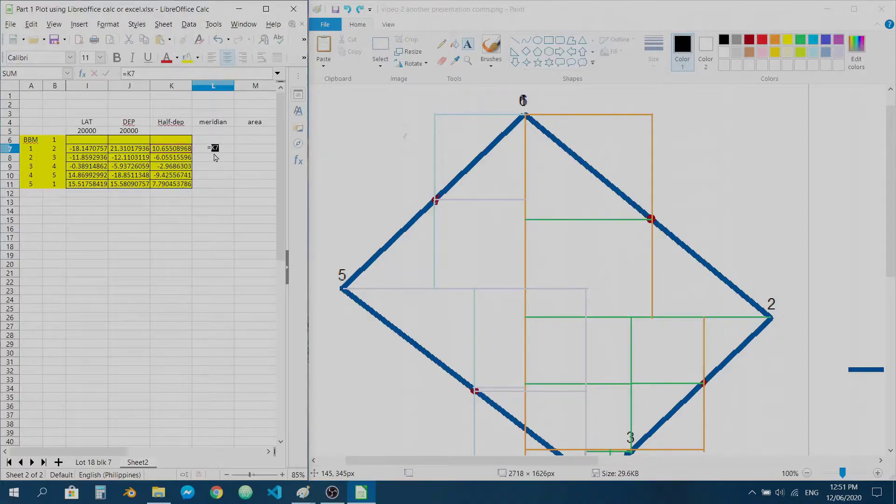
pyautogui.press('Return')
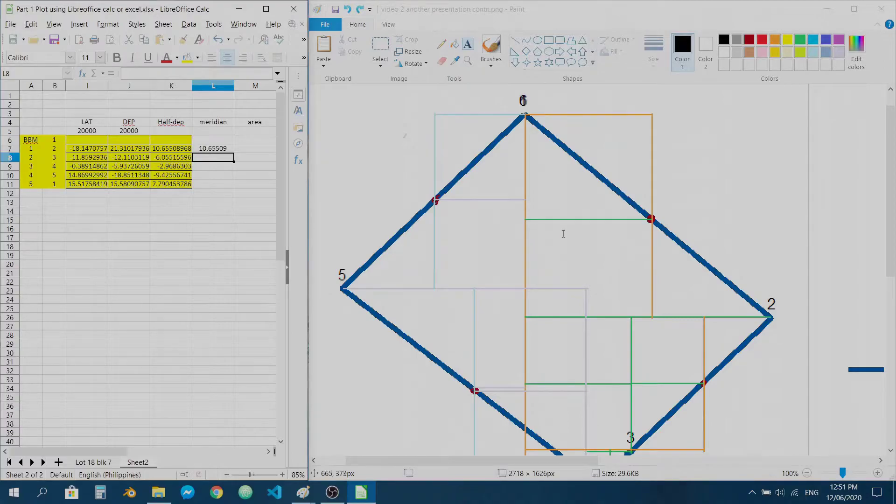
# In Paint, label the green line from the orange meridian to the midpoint of side 1-2 with 10.655
pyautogui.click(583, 191)
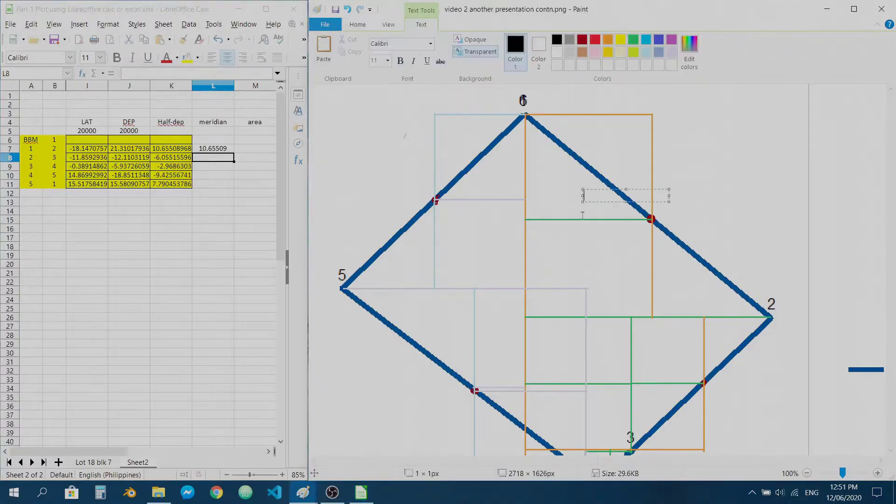
pyautogui.write('10.655')
pyautogui.click(609, 242)
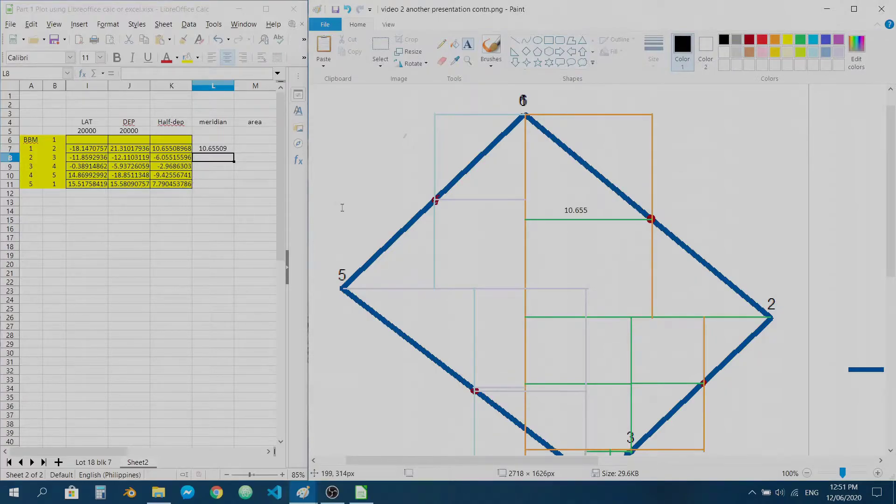
# In the spreadsheet, enter a formula in area cell M7 that refers to the meridian distance in L7
pyautogui.click(259, 152)
pyautogui.write('=')
pyautogui.press('Left')
pyautogui.press('Left')
pyautogui.press('Left')
pyautogui.press('Left')
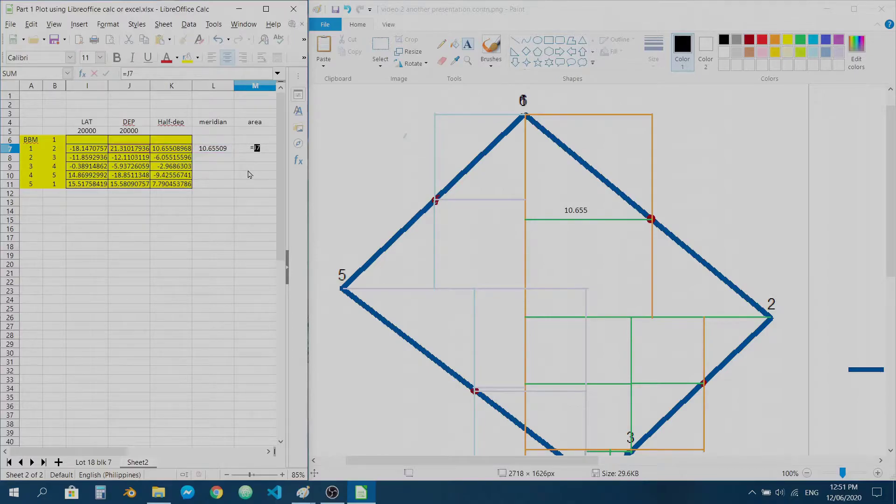
pyautogui.press('Left')
pyautogui.press('Left')
pyautogui.press('Right')
pyautogui.press('Right')
pyautogui.press('Right')
pyautogui.press('Right')
pyautogui.press('Right')
pyautogui.press('Return')
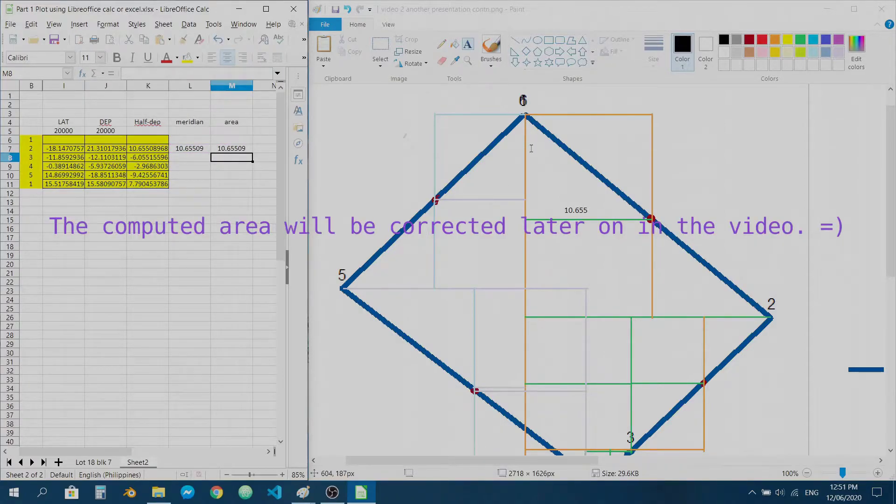
# In Paint, fill the parts of side 1-2's rectangle that lie inside the lot with yellow
pyautogui.click(791, 45)
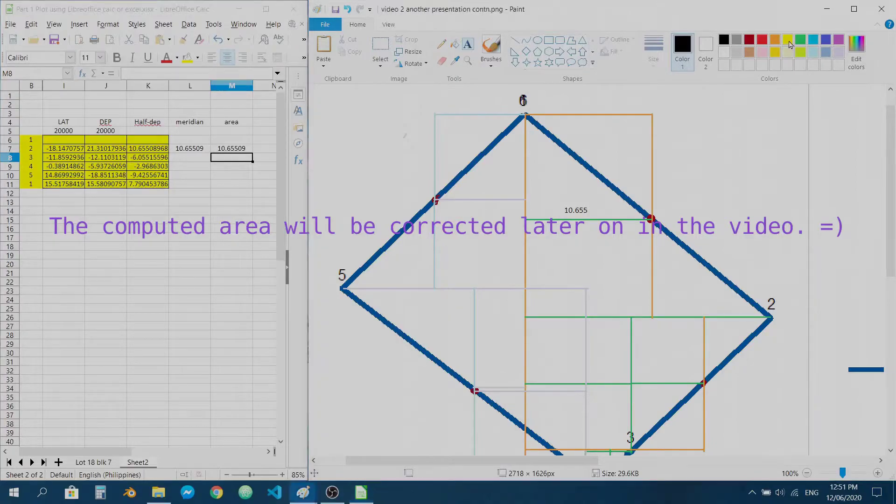
pyautogui.click(454, 45)
pyautogui.click(789, 42)
pyautogui.click(583, 177)
pyautogui.click(581, 265)
pyautogui.click(560, 301)
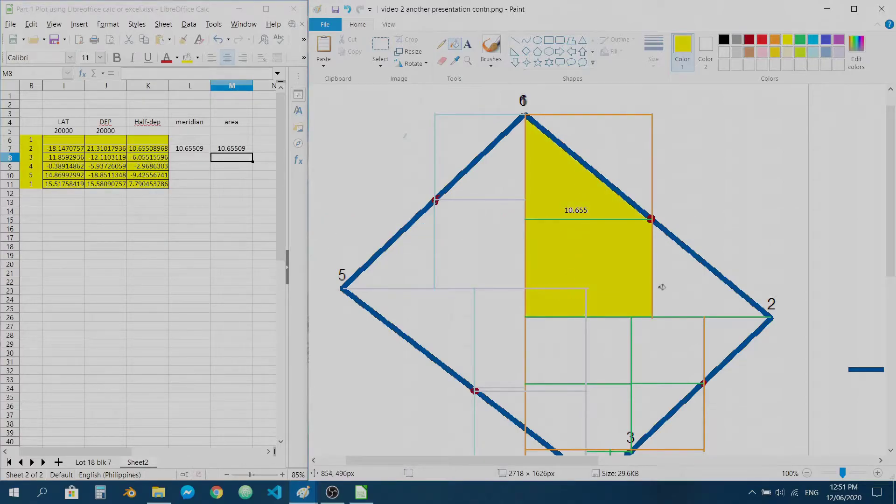
# Compare yellow fills of the triangle beside corner 2 and the rectangle's triangle outside side 1-2, keeping only the one inside the lot
pyautogui.click(655, 287)
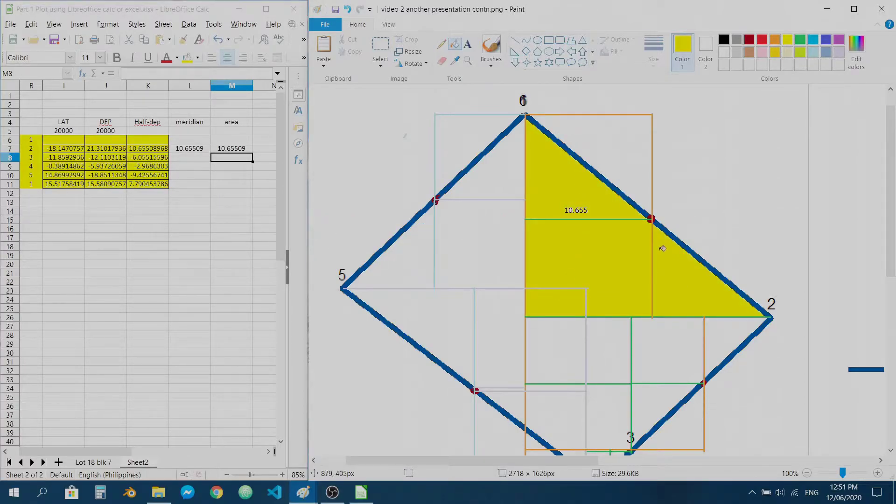
pyautogui.hotkey('ctrl', 'z')
pyautogui.click(609, 142)
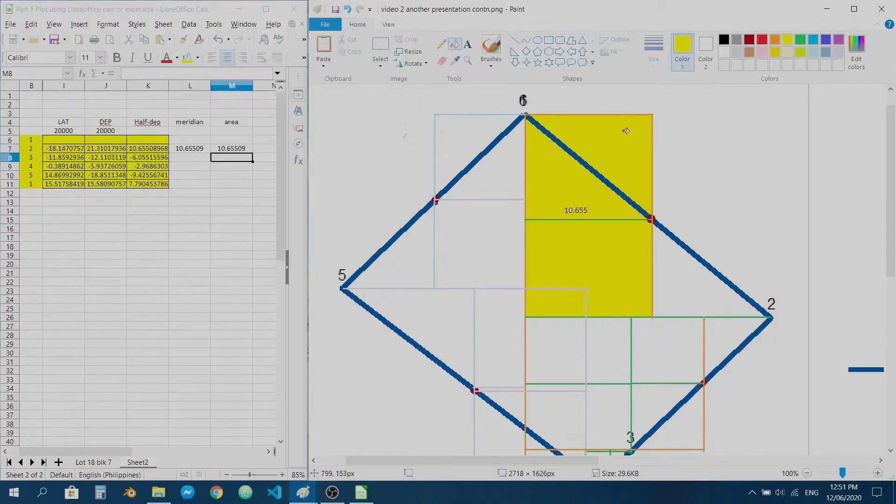
pyautogui.hotkey('ctrl', 'z')
pyautogui.click(672, 248)
# Label the green line at corner 2 with 10.655 above it and -6.0551 below it
pyautogui.scroll(-2, 528, 264)
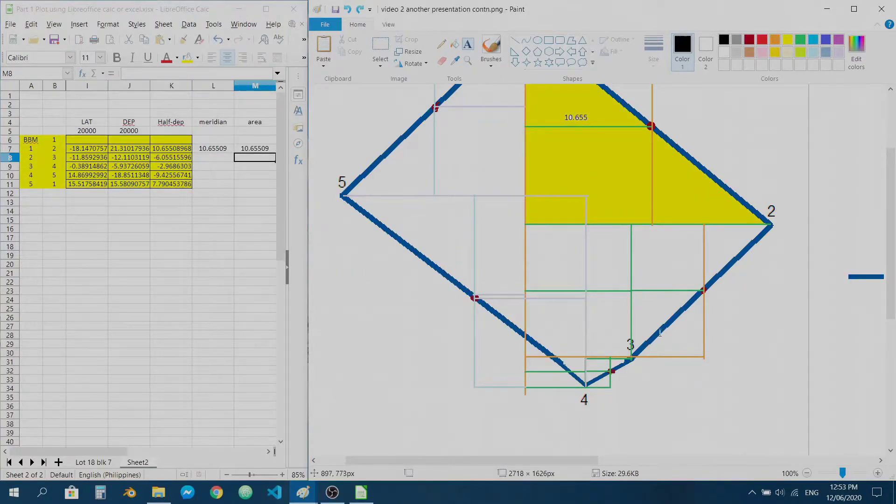
pyautogui.scroll(2, 704, 316)
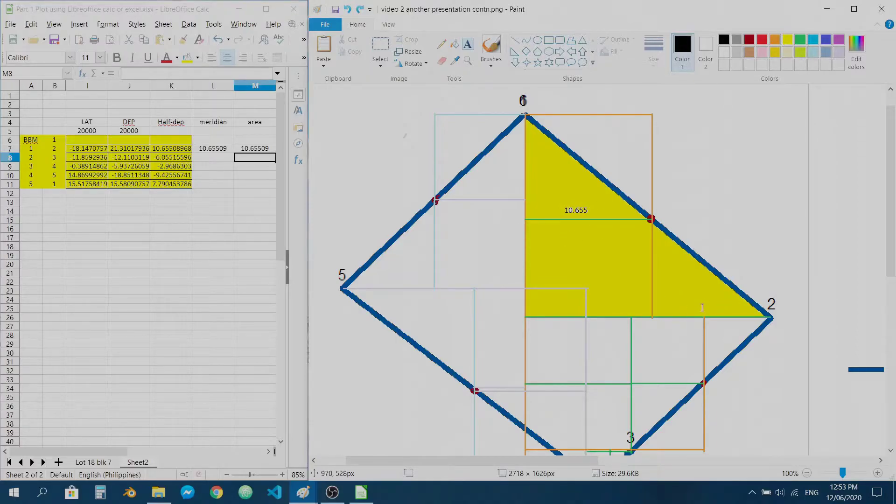
pyautogui.write('-6.0551')
pyautogui.hotkey('ctrl', 'y')
pyautogui.scroll(-2, 776, 327)
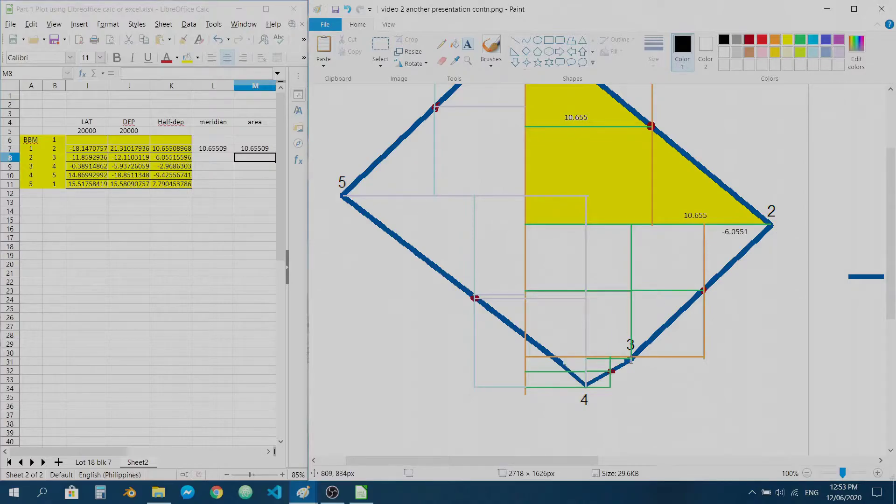
# In the spreadsheet, enter =K7+L7+K8 in L8 as the meridian distance of side 2-3
pyautogui.scroll(2, 788, 281)
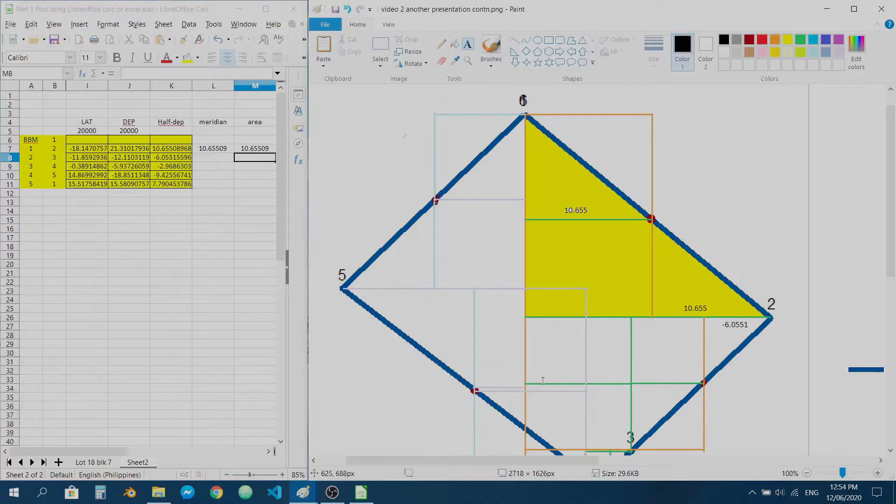
pyautogui.click(214, 157)
pyautogui.write('=')
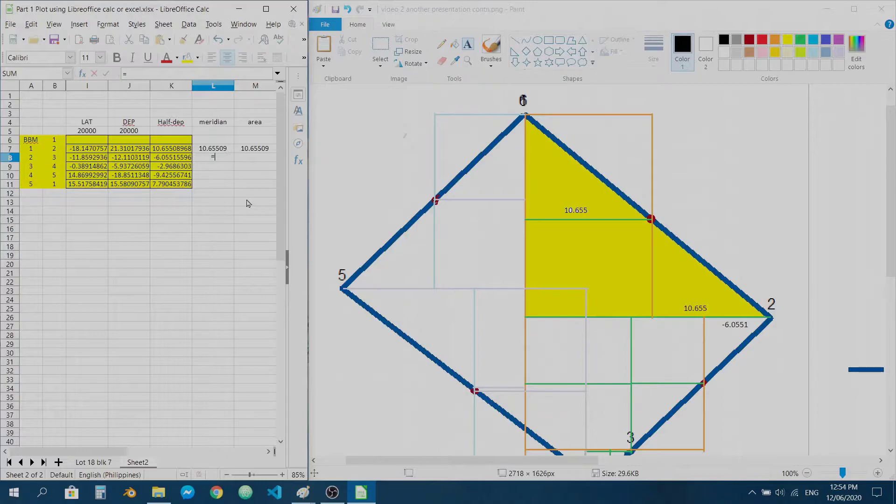
pyautogui.press('Up')
pyautogui.press('Left')
pyautogui.write('+')
pyautogui.press('Up')
pyautogui.write('+')
pyautogui.press('Left')
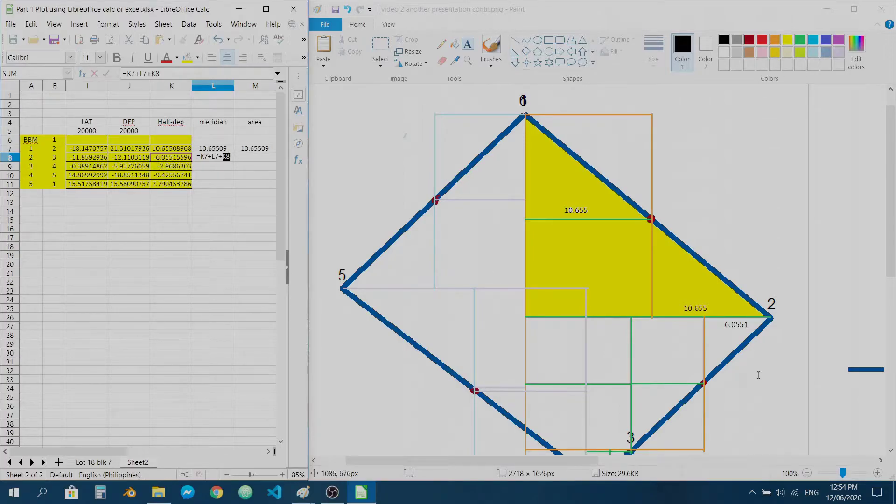
pyautogui.press('Return')
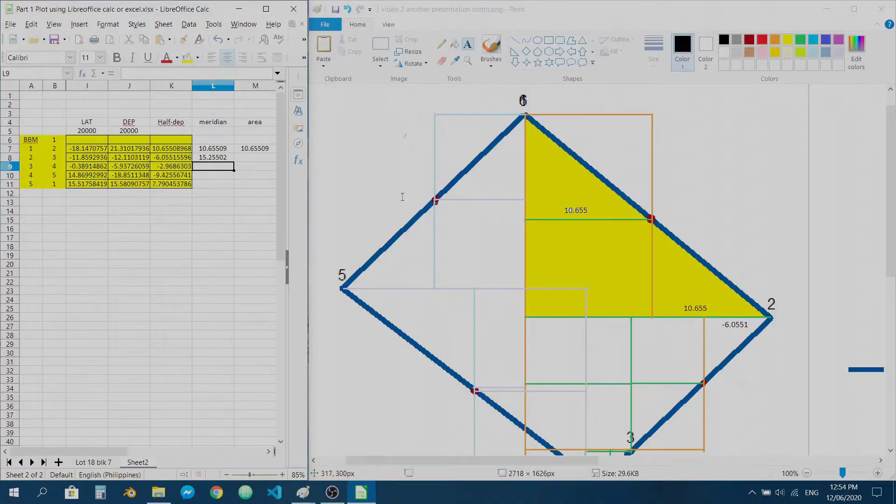
# Label the green line to side 2-3's midpoint with 15.255 and enter =L8*I8 in area cell M8
pyautogui.click(677, 369)
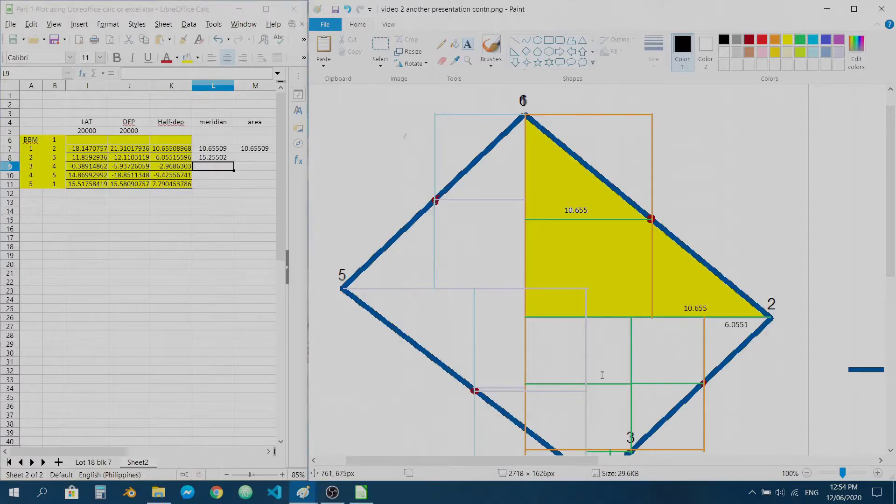
pyautogui.scroll(-2, 686, 349)
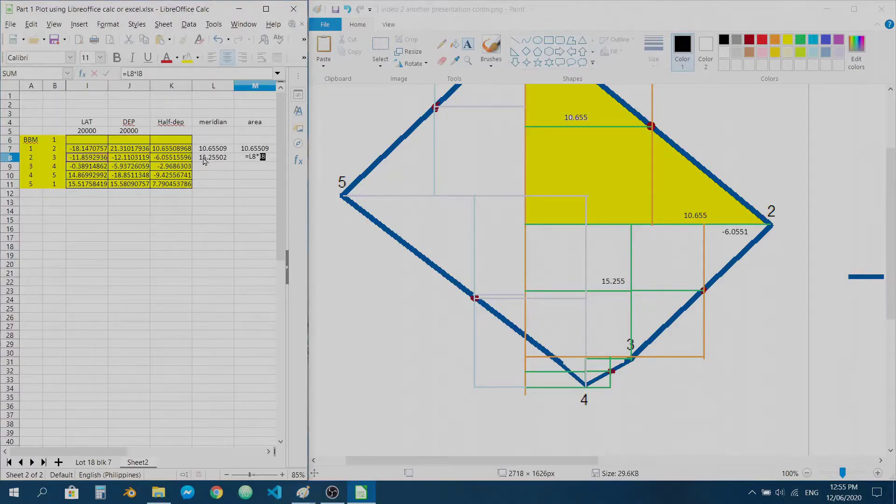
pyautogui.press('Return')
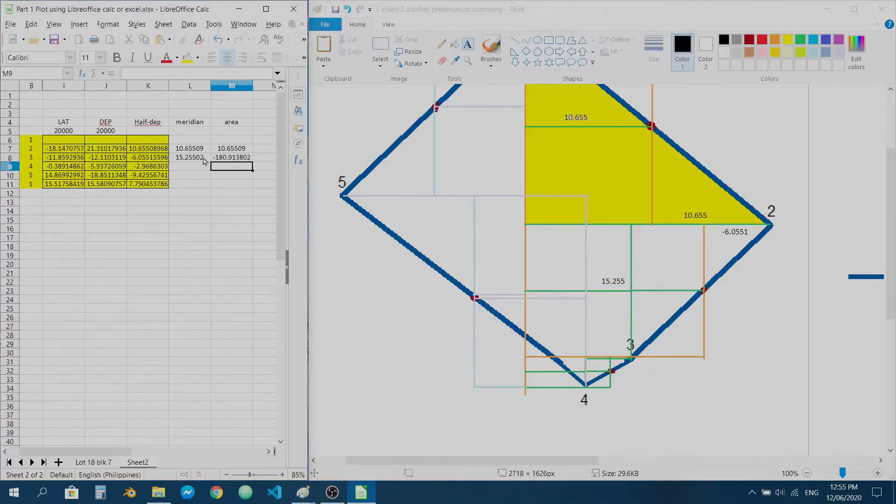
# In Paint, fill the sections of side 2-3's rectangle between the orange meridian and the blue side with yellow
pyautogui.click(555, 259)
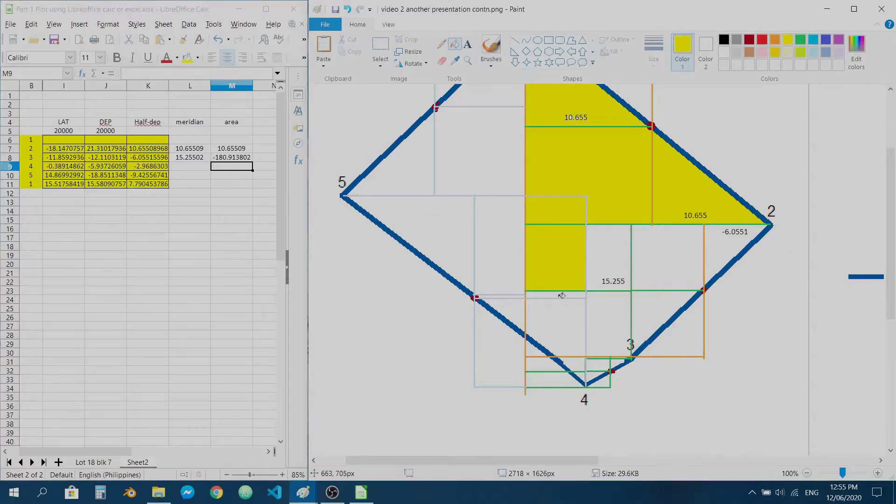
pyautogui.click(561, 295)
pyautogui.click(562, 314)
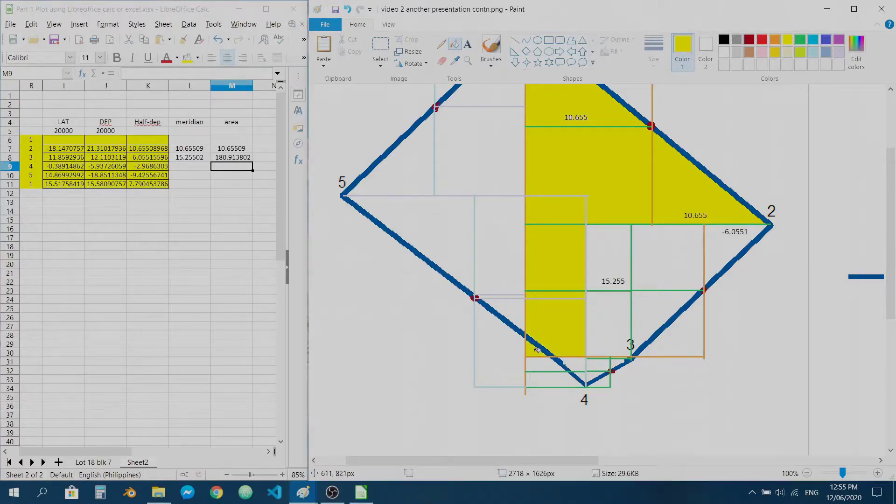
pyautogui.click(608, 336)
pyautogui.click(602, 253)
pyautogui.click(669, 252)
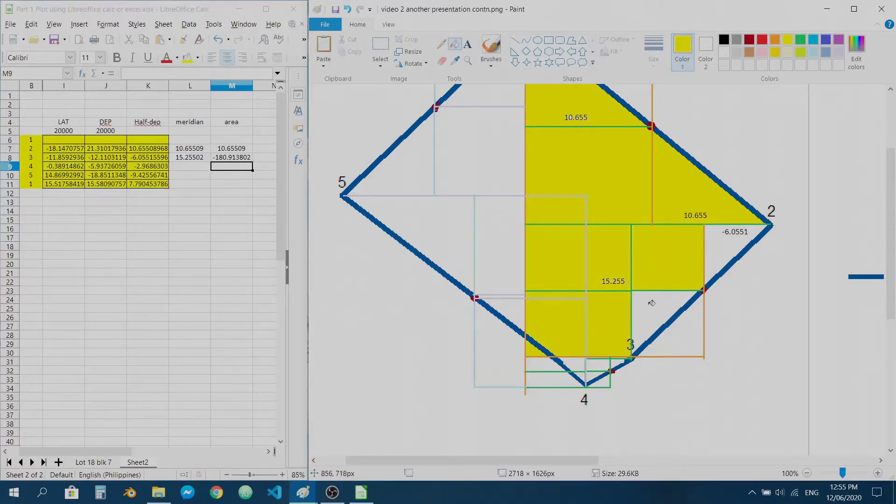
pyautogui.click(653, 314)
# Try filling the rectangle's triangle outside side 2-3 yellow, undo it, and fill the triangle inside the lot below corner 2 instead
pyautogui.click(685, 340)
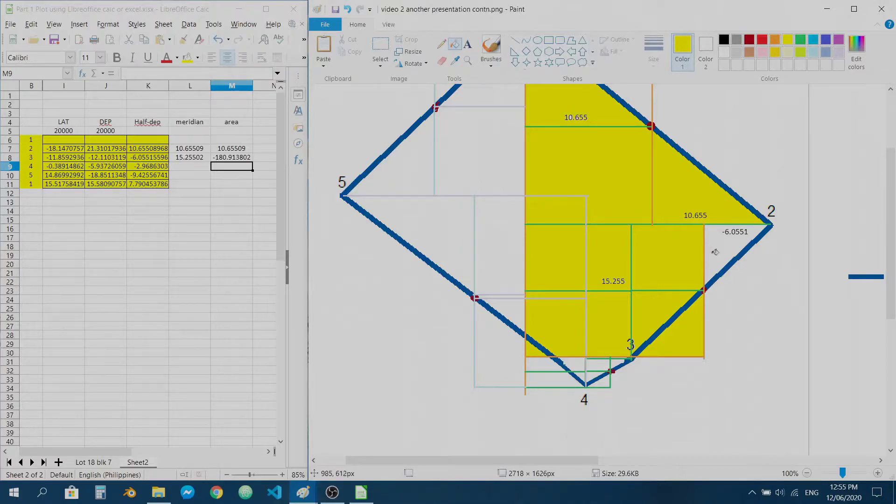
pyautogui.hotkey('ctrl', 'z')
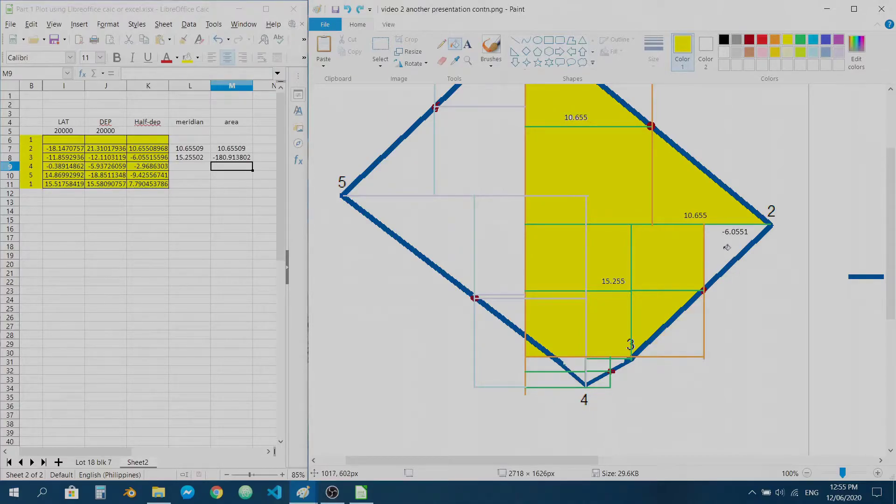
pyautogui.click(721, 247)
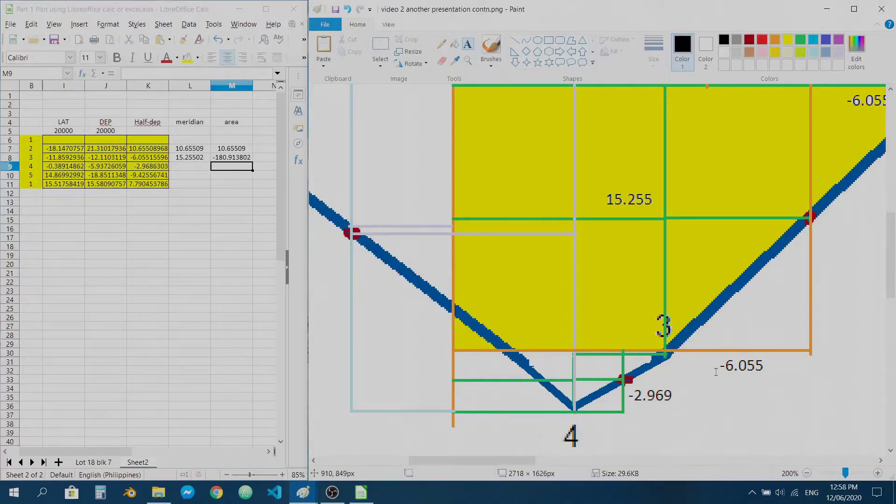
# Review the labels around corners 2 to 4, and enter =K8+L8+K9 in L9 as the meridian distance of side 3-4
pyautogui.moveTo(539, 463); pyautogui.dragTo(581, 463)
pyautogui.scroll(3, 691, 273)
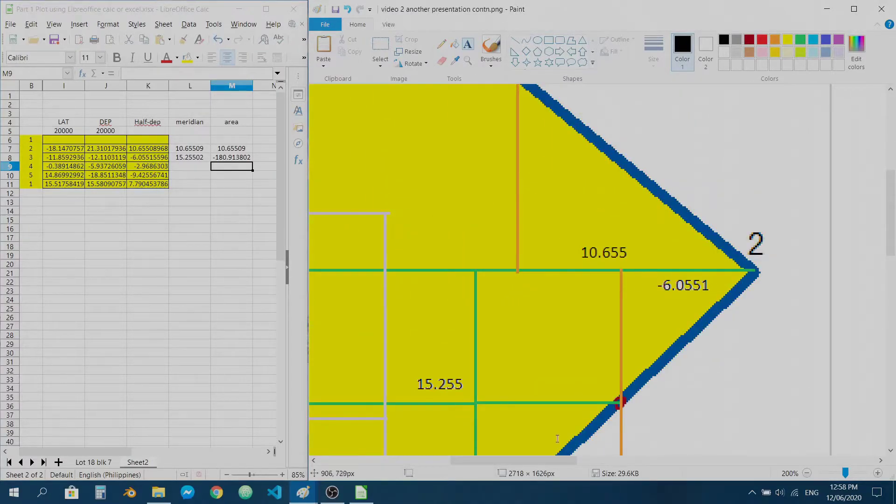
pyautogui.scroll(-3, 557, 438)
pyautogui.moveTo(535, 462); pyautogui.dragTo(479, 462)
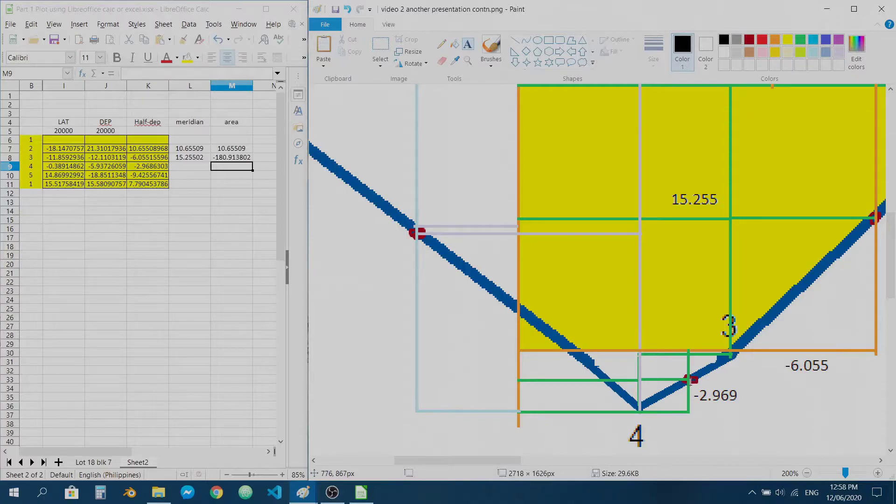
pyautogui.click(193, 171)
pyautogui.write('=')
pyautogui.press('Left')
pyautogui.press('Up')
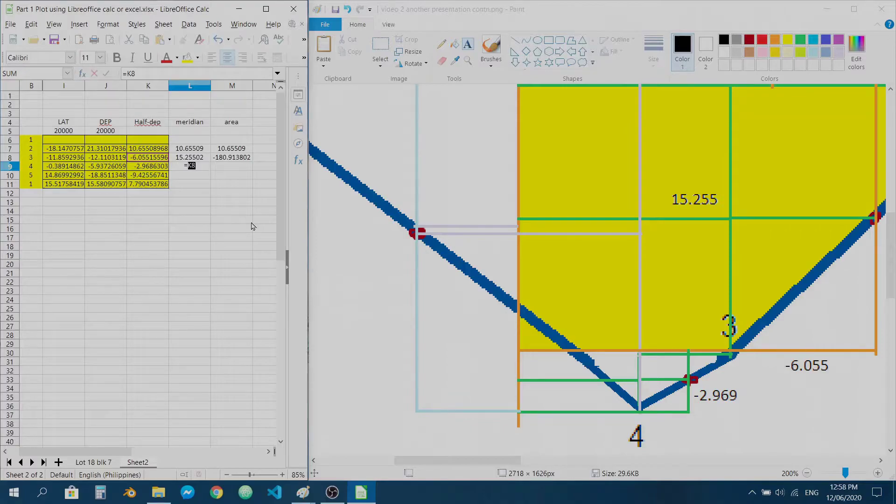
pyautogui.write('+')
pyautogui.press('Up')
pyautogui.write('+')
pyautogui.press('Left')
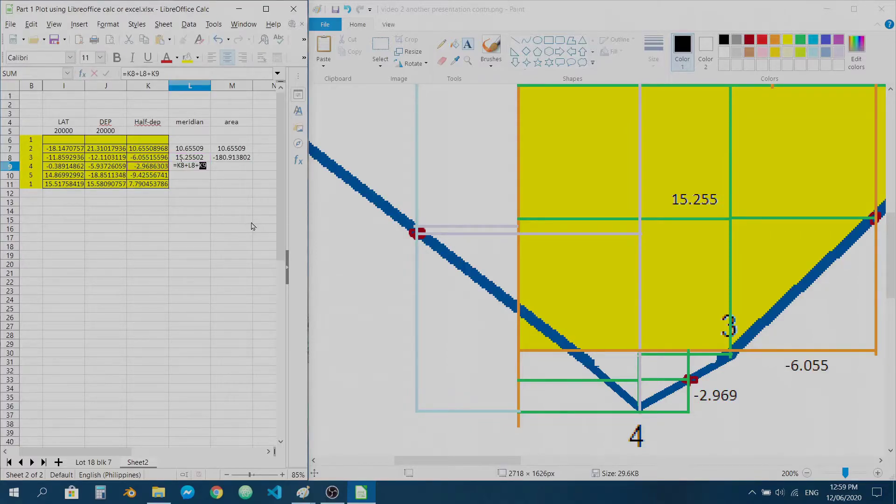
pyautogui.press('Return')
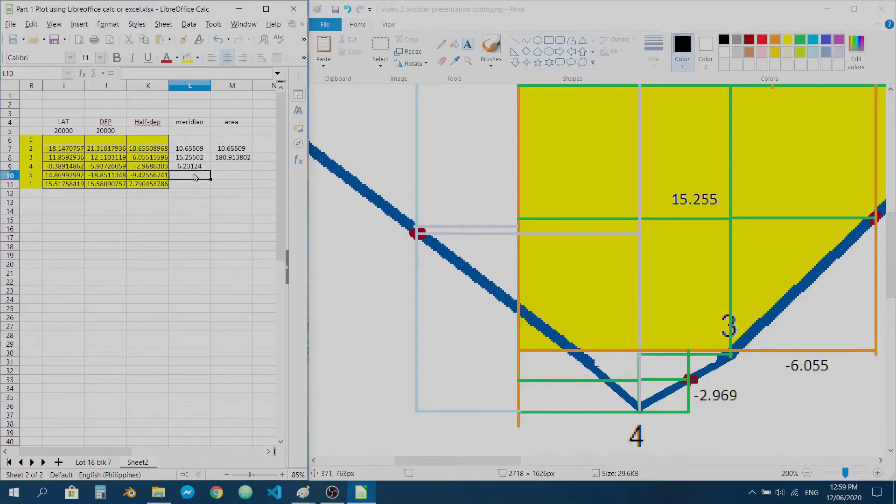
# In Paint, label the green line from the orange meridian to the midpoint of side 3-4 with 6.231
pyautogui.click(469, 43)
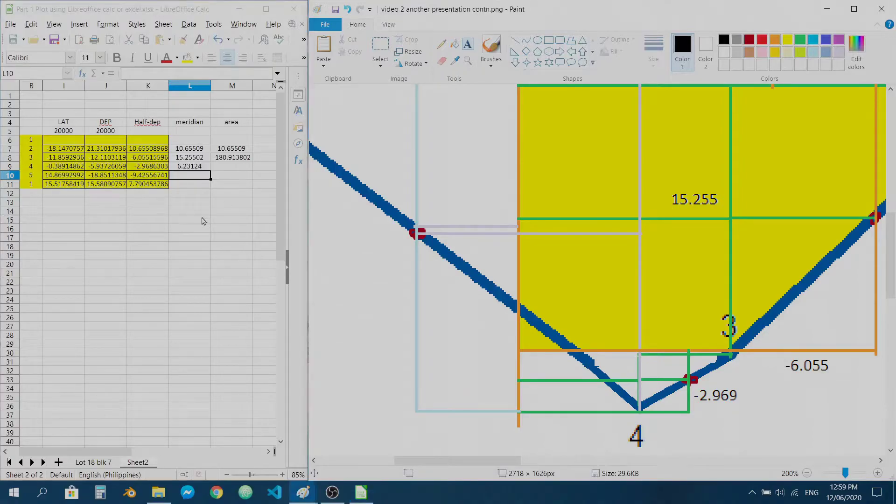
pyautogui.click(566, 372)
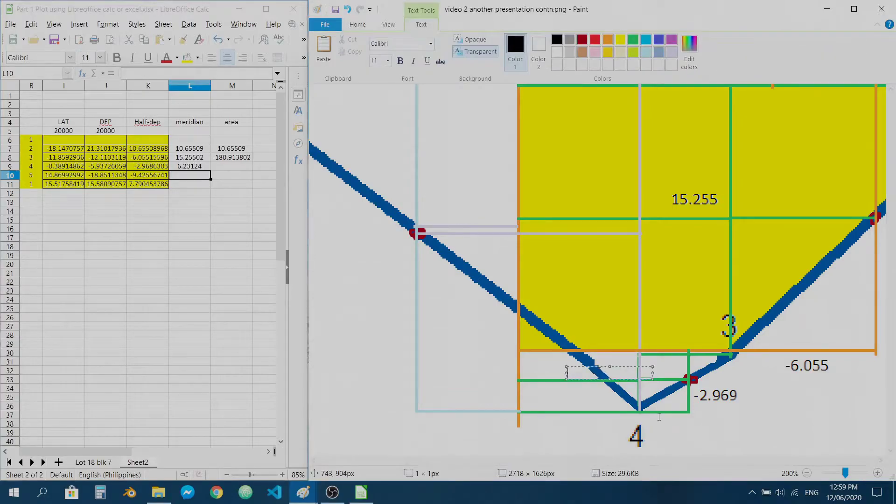
pyautogui.write('6.231')
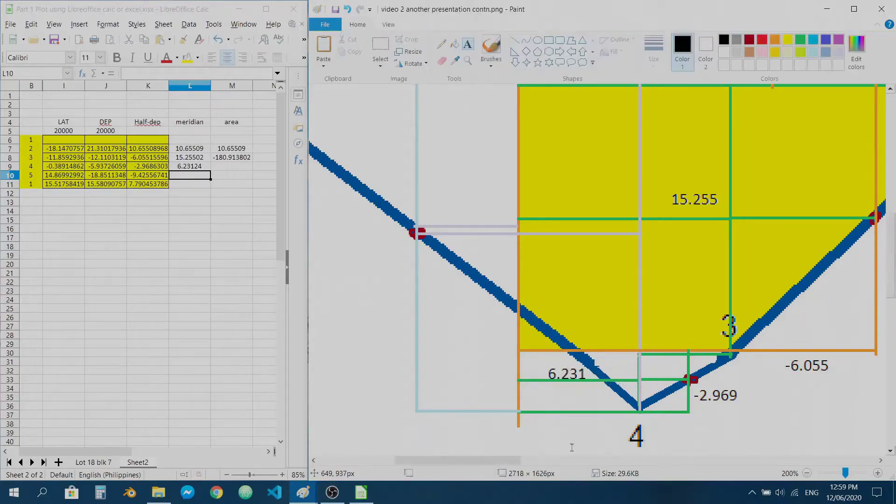
# Pick yellow as the Paint colour, and enter =L9*I9 in M9 of the spreadsheet as the area for side 3-4
pyautogui.click(787, 41)
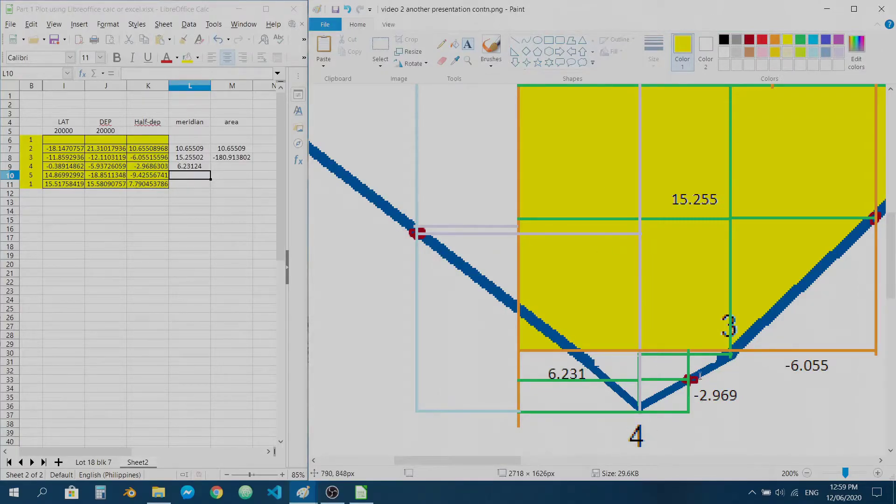
pyautogui.click(220, 169)
pyautogui.write('=')
pyautogui.click(192, 167)
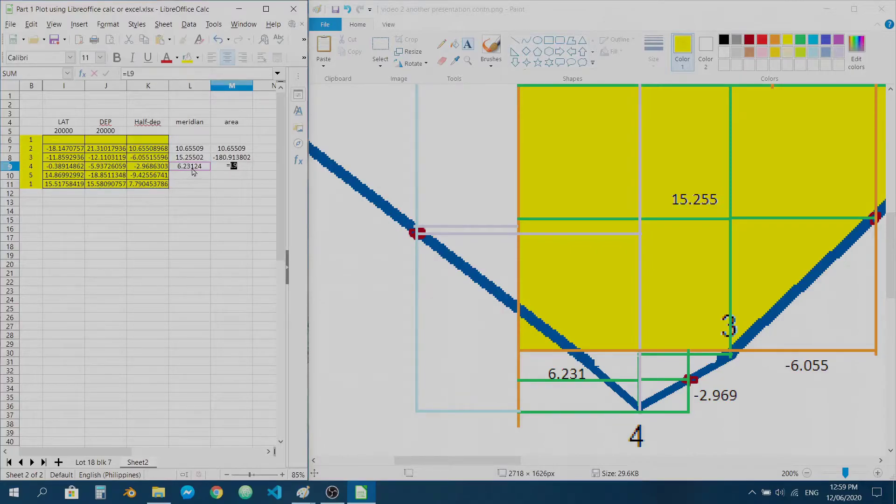
pyautogui.write('*')
pyautogui.press('Left')
pyautogui.press('Left')
pyautogui.press('Left')
pyautogui.press('Left')
pyautogui.press('Return')
# Change the area formula for side 1-2 in M7 to =L7*I7
pyautogui.press('Up')
pyautogui.press('Up')
pyautogui.press('Up')
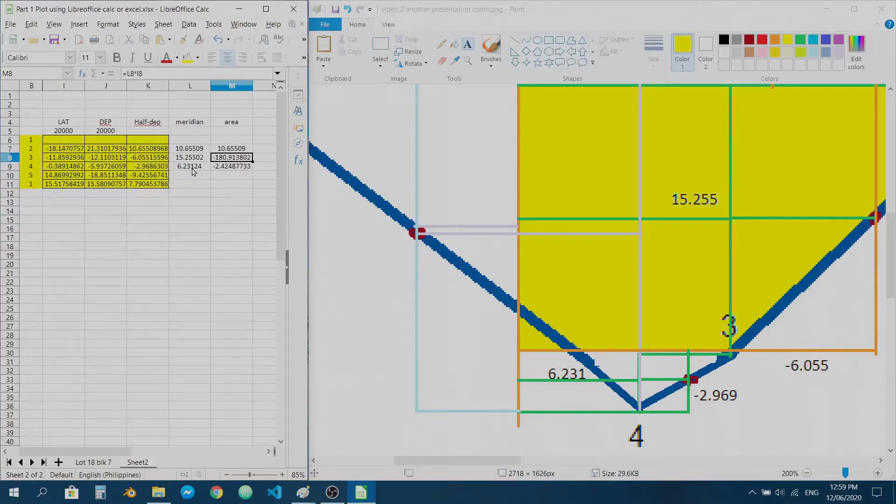
pyautogui.press('F2')
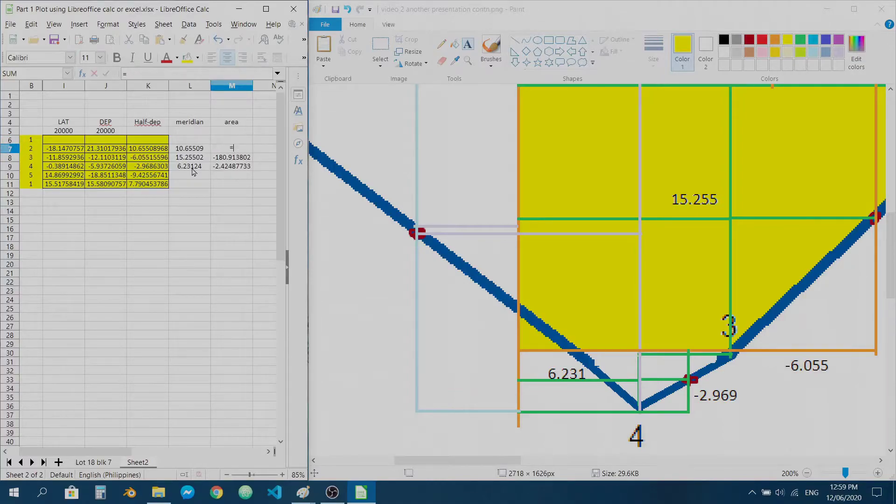
pyautogui.write('*')
pyautogui.press('Left')
pyautogui.press('Left')
pyautogui.press('Left')
pyautogui.press('Left')
pyautogui.press('Return')
pyautogui.press('Down')
pyautogui.press('Down')
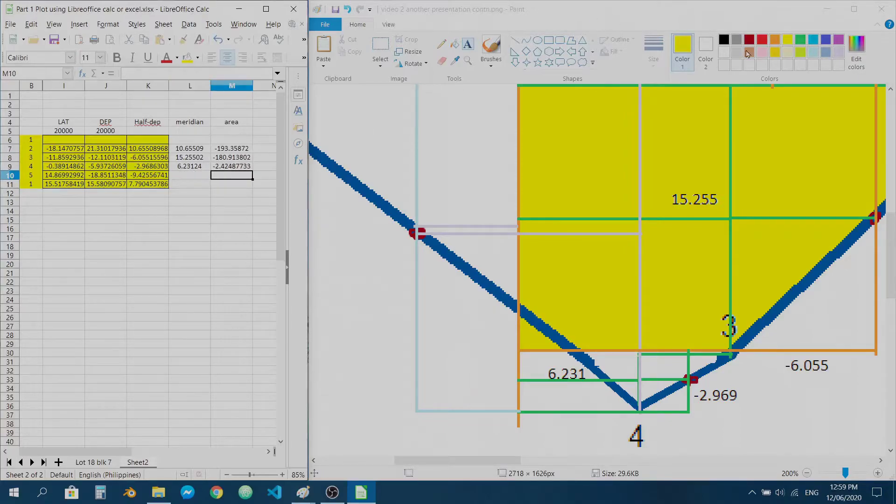
# In Paint, fill the sections of side 3-4's rectangle, from the orange meridian past corner 4, with yellow
pyautogui.click(585, 357)
pyautogui.click(455, 44)
pyautogui.click(538, 372)
pyautogui.click(615, 369)
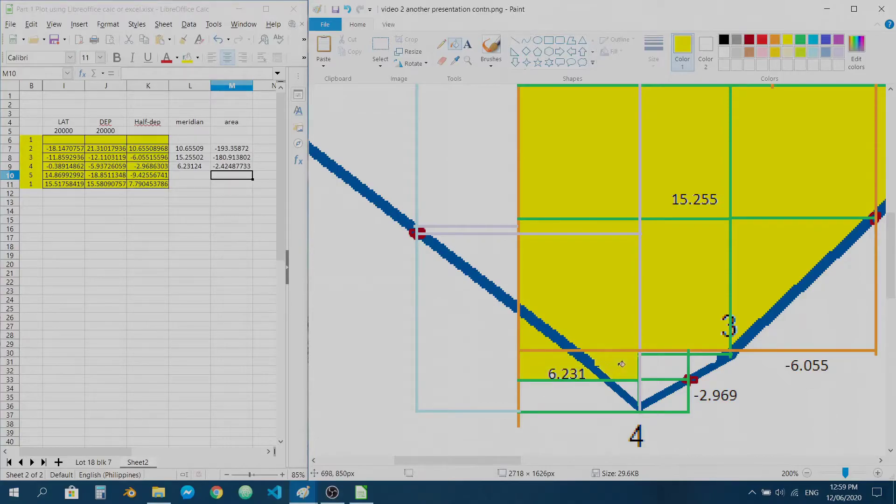
pyautogui.click(659, 366)
pyautogui.click(662, 387)
pyautogui.click(685, 402)
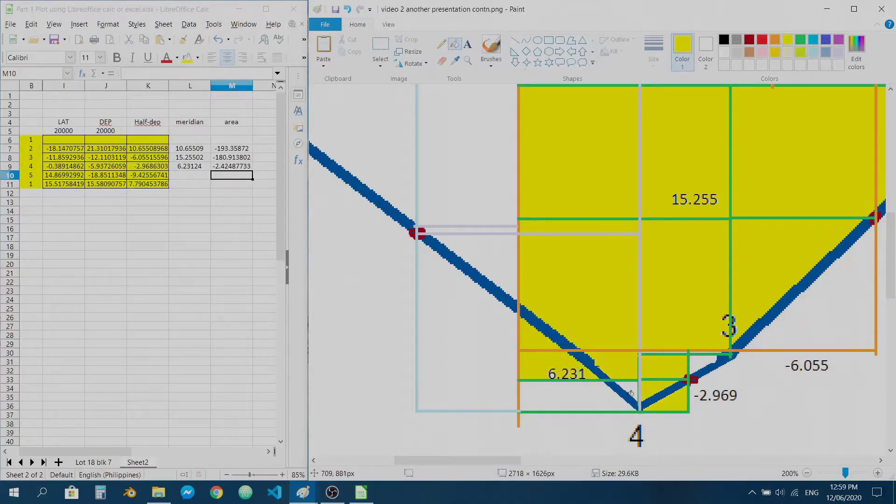
pyautogui.click(575, 404)
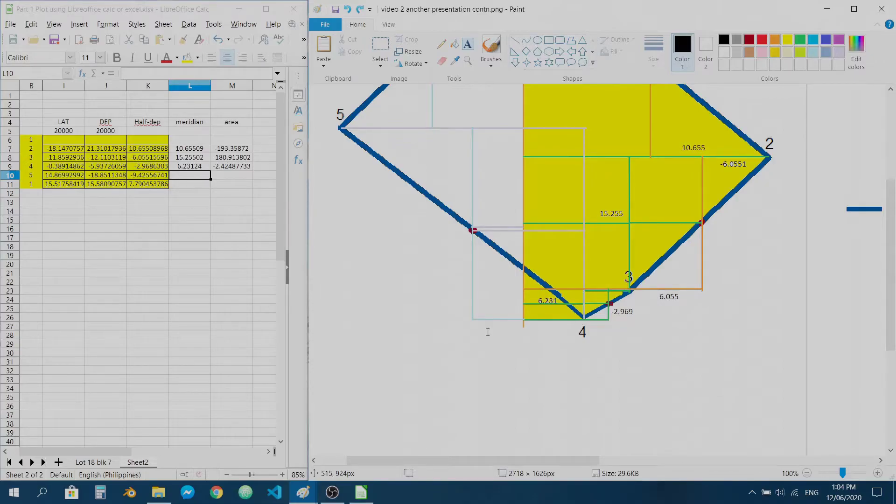
# Redo the annotations below corner 4: the second -2.969 label and the dimension lines labelled -9.426
pyautogui.hotkey('ctrl', 'y')
pyautogui.hotkey('ctrl', 'y')
pyautogui.hotkey('ctrl', 'y')
pyautogui.hotkey('ctrl', 'y')
pyautogui.hotkey('ctrl', 'y')
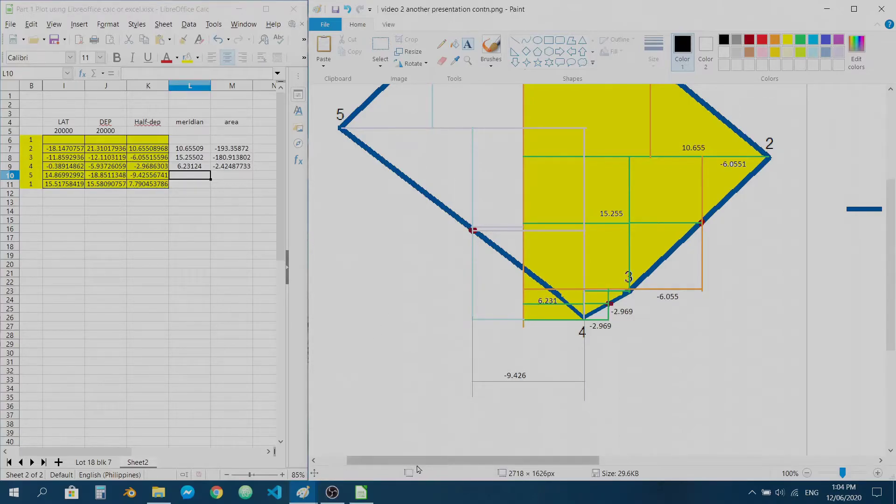
# In the spreadsheet, enter =K9+L9+K10 in L10 as the meridian distance of side 4-5
pyautogui.moveTo(417, 462); pyautogui.dragTo(390, 463)
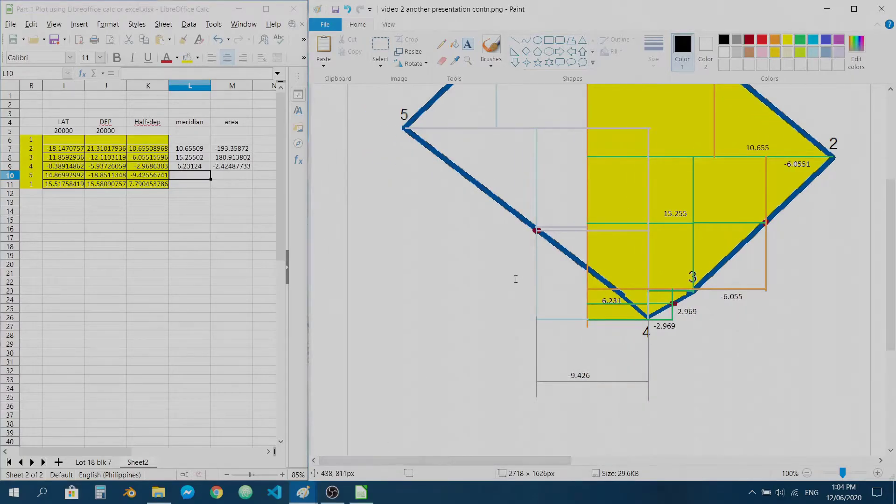
pyautogui.scroll(2, 517, 278)
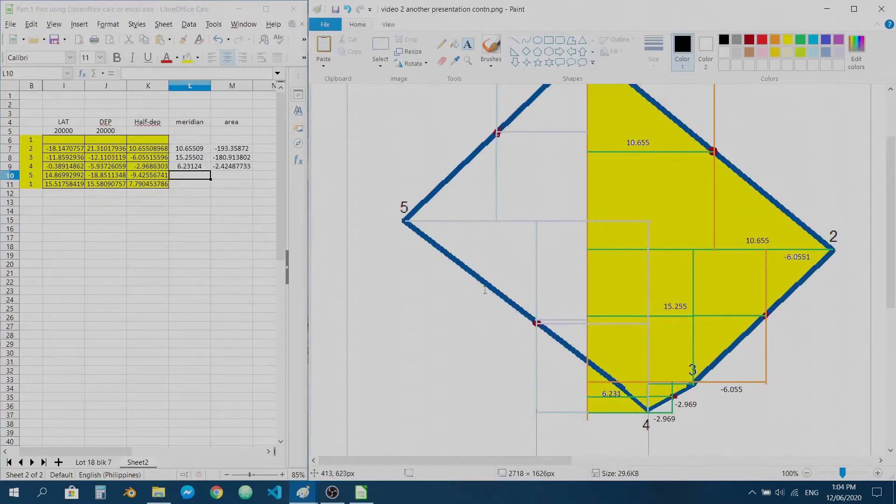
pyautogui.click(194, 180)
pyautogui.write('=')
pyautogui.click(147, 167)
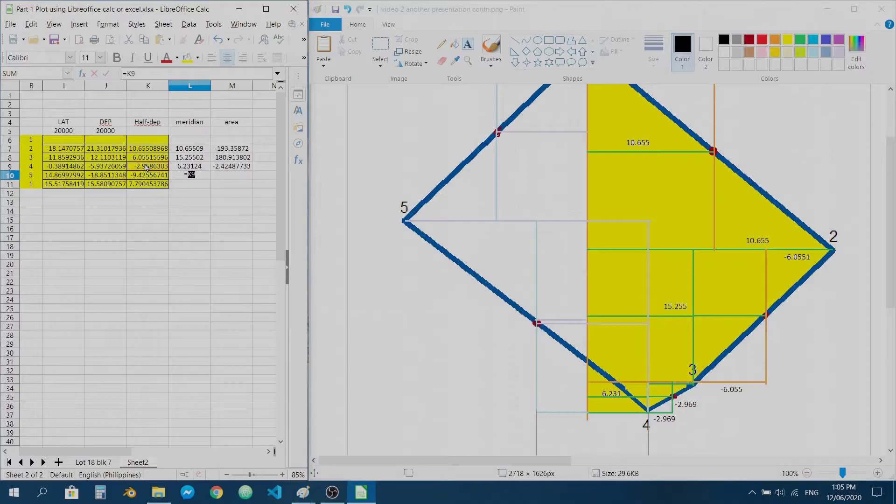
pyautogui.write('+L9+')
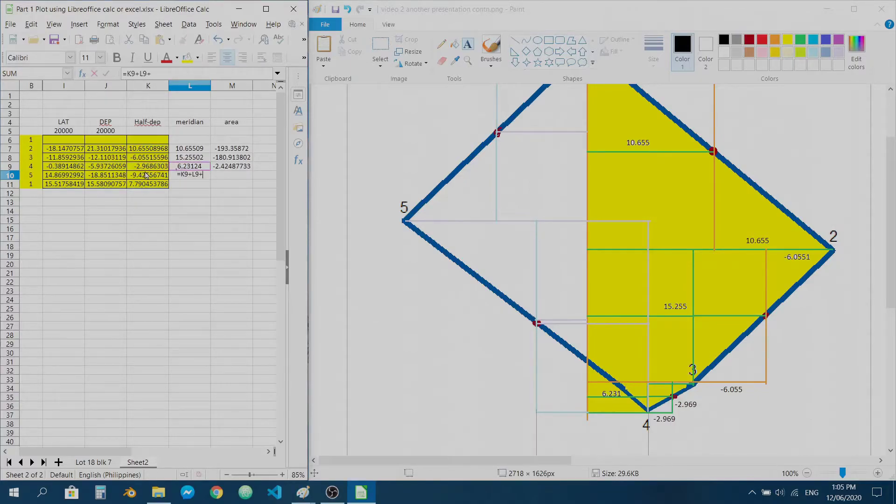
pyautogui.click(146, 175)
pyautogui.press('Return')
pyautogui.press('Return')
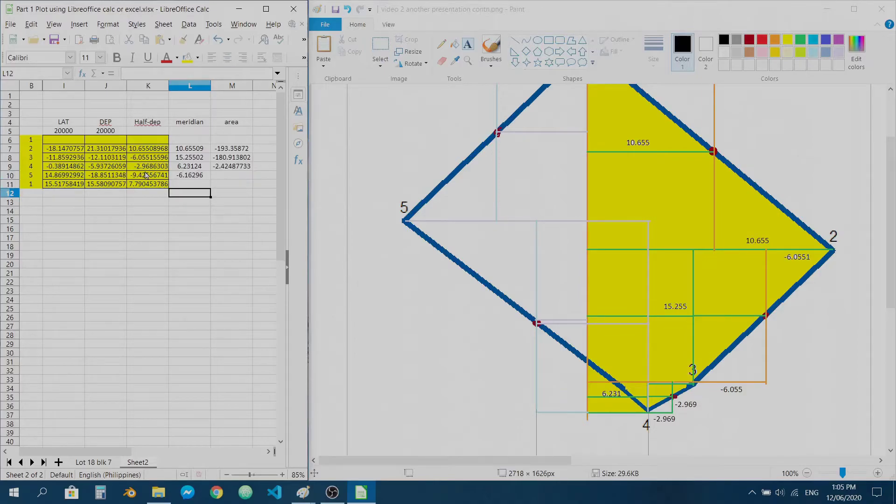
# In Paint, fill side 4-5's rectangle between its light-blue edge and the orange meridian with yellow
pyautogui.scroll(-2, 437, 288)
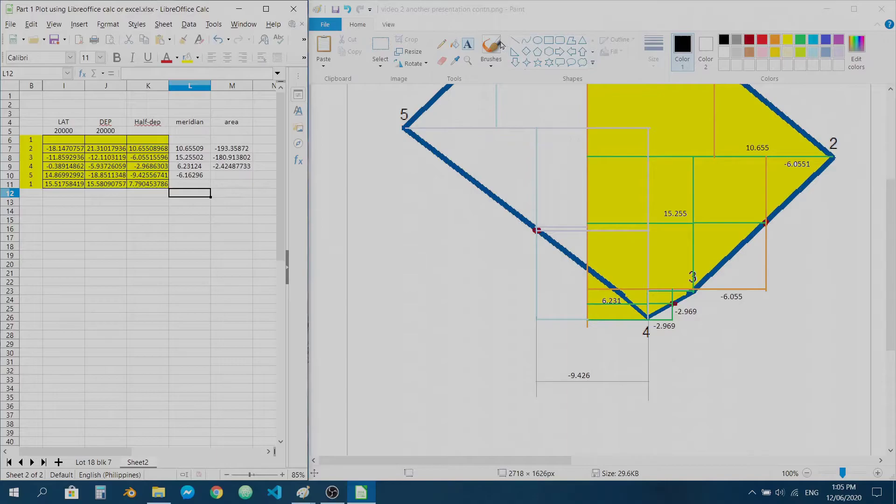
pyautogui.click(450, 46)
pyautogui.scroll(4, 607, 233)
pyautogui.scroll(-2, 607, 233)
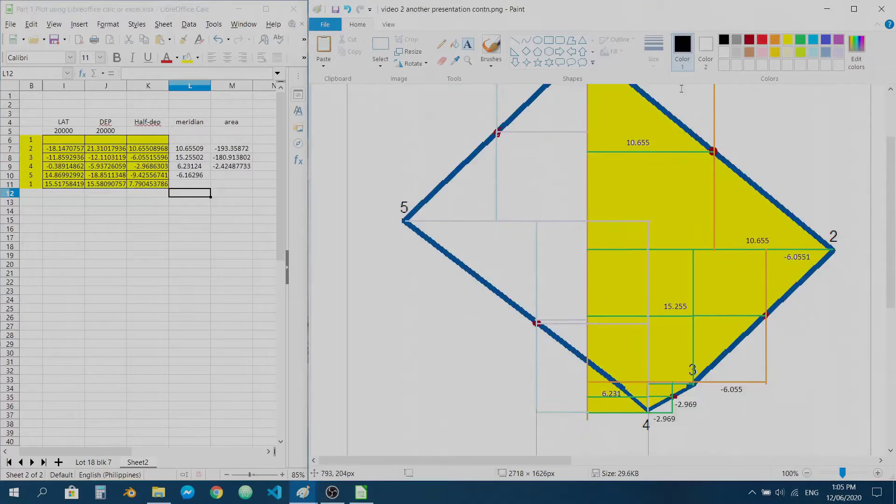
pyautogui.click(789, 39)
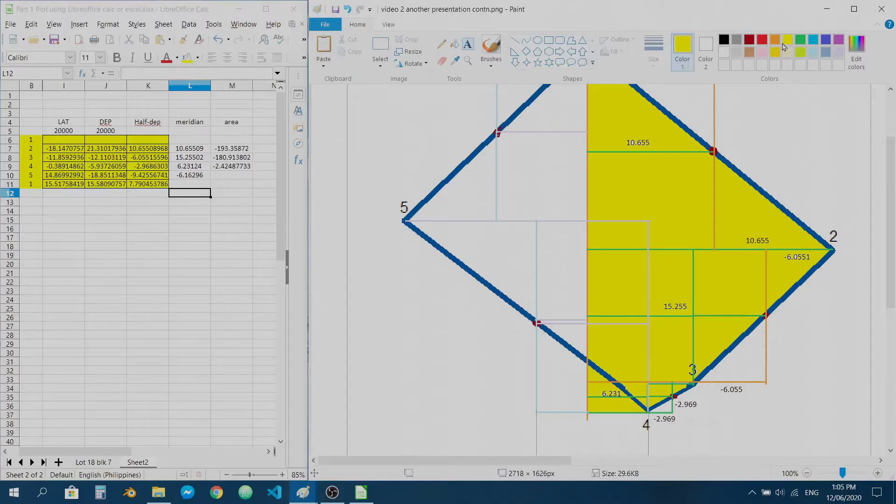
pyautogui.click(455, 45)
pyautogui.click(551, 278)
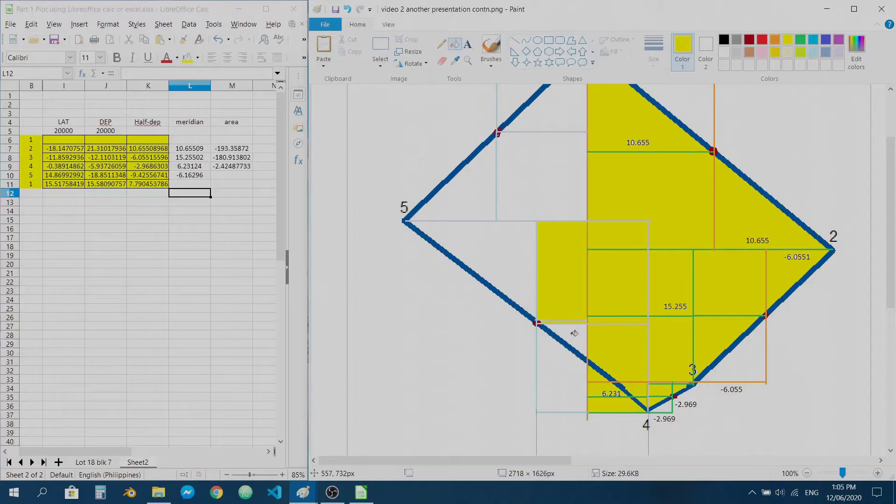
pyautogui.click(560, 370)
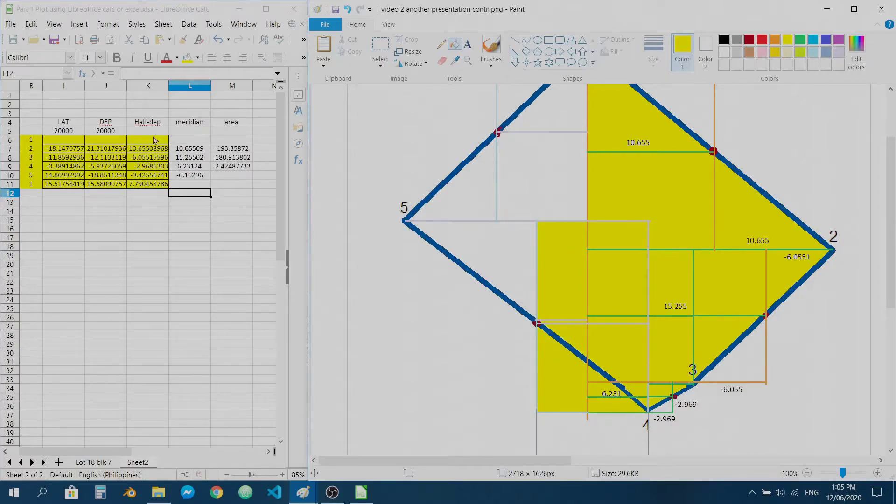
# In the spreadsheet, enter =I10*L10 in M10 as the area for side 4-5
pyautogui.click(226, 176)
pyautogui.write('=')
pyautogui.press('Left')
pyautogui.press('Left')
pyautogui.press('Left')
pyautogui.press('Left')
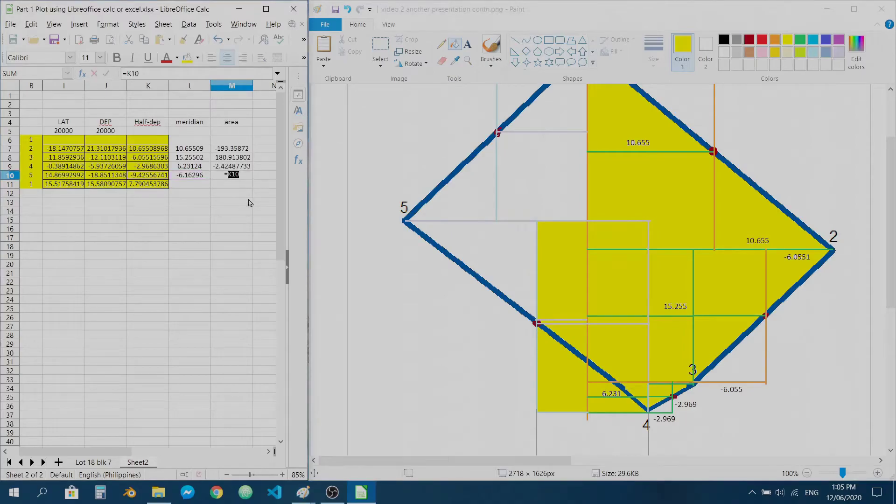
pyautogui.write('*')
pyautogui.press('Right')
pyautogui.press('Right')
pyautogui.press('Right')
pyautogui.press('Return')
pyautogui.press('Left')
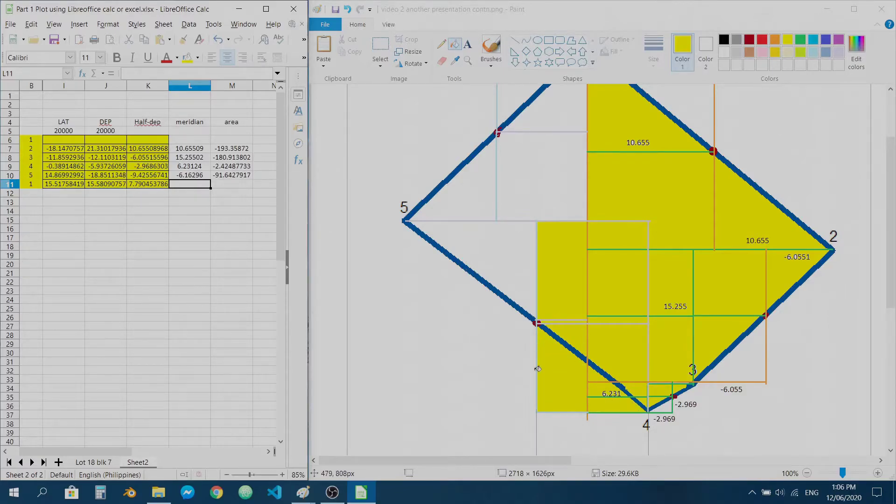
# In Paint, turn the yellow sections outside side 4-5 white and fill the triangle inside the lot beside corner 5 with yellow
pyautogui.scroll(-2, 536, 355)
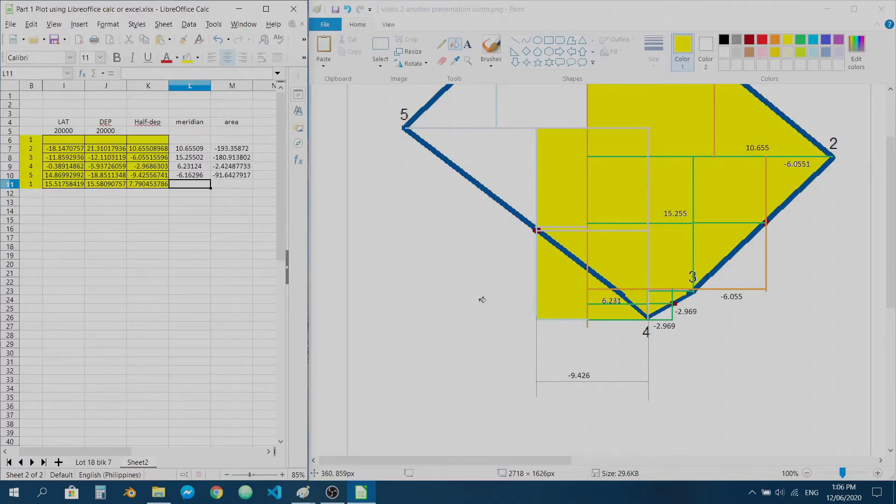
pyautogui.scroll(3, 483, 301)
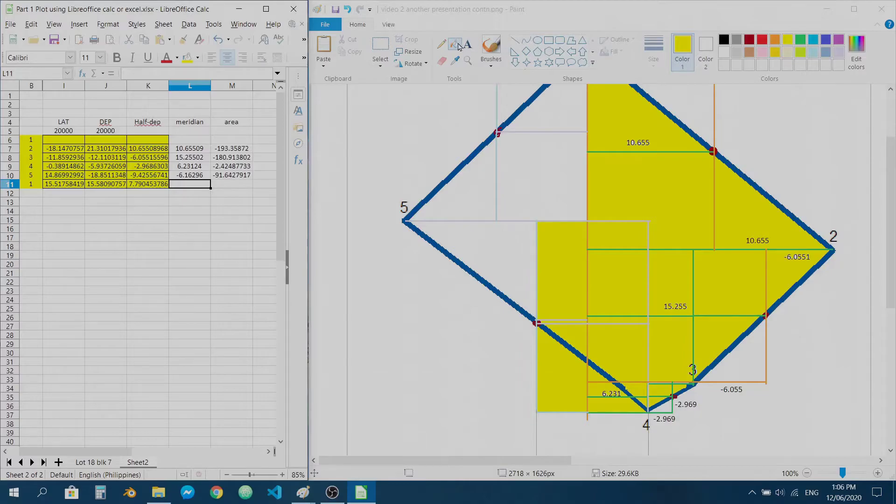
pyautogui.rightClick(565, 358)
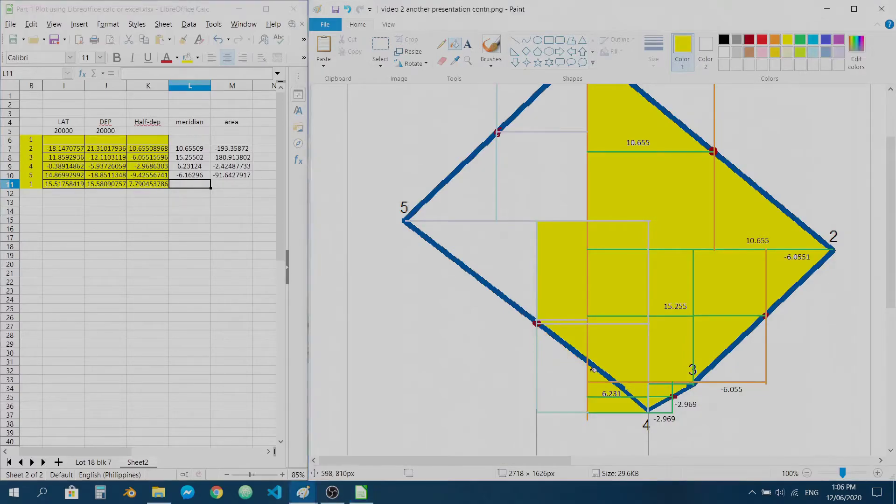
pyautogui.rightClick(602, 388)
pyautogui.rightClick(605, 402)
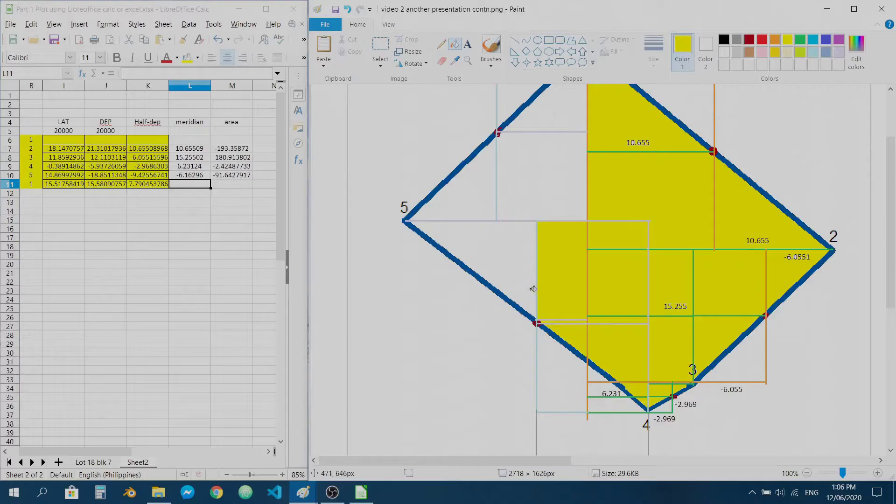
pyautogui.click(496, 255)
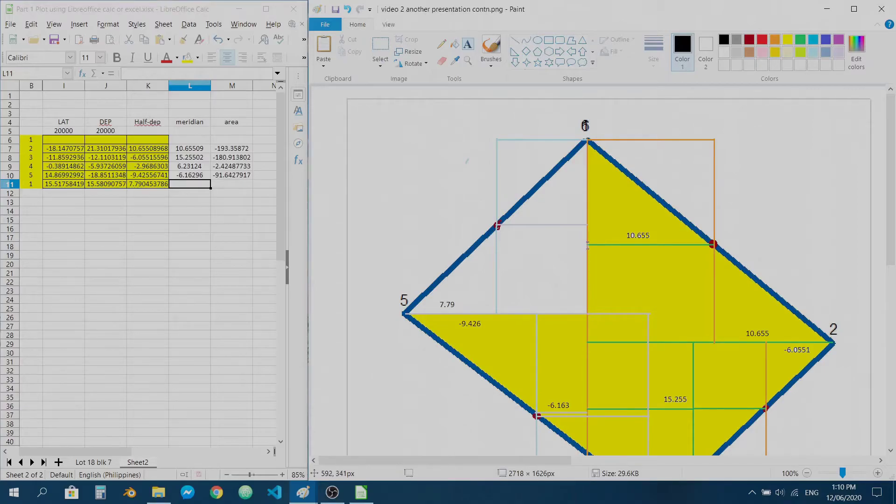
# Review the labels around side 5-1, and enter =K10+L10+K11 in L11 of the spreadsheet as that side's meridian distance
pyautogui.scroll(-2, 578, 260)
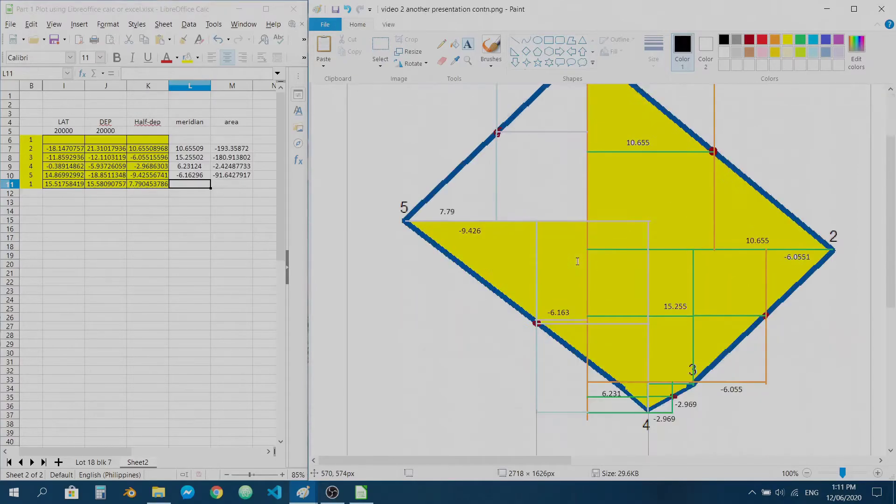
pyautogui.scroll(2, 577, 264)
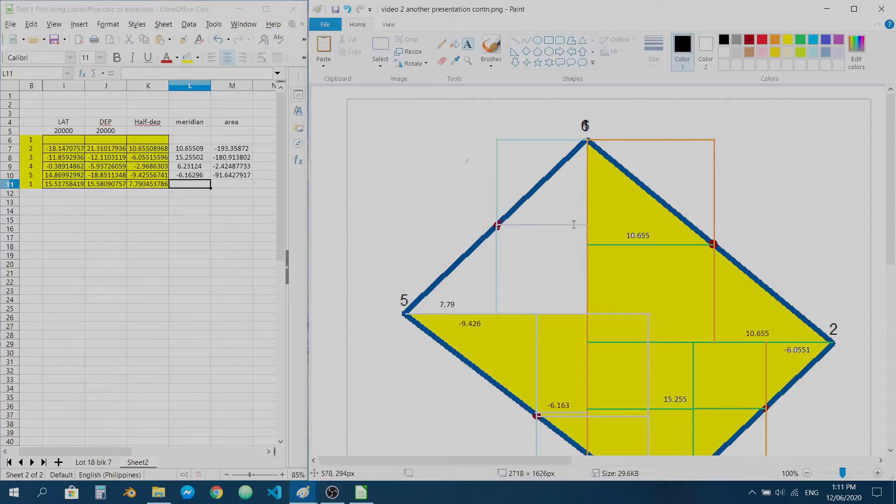
pyautogui.scroll(-2, 517, 270)
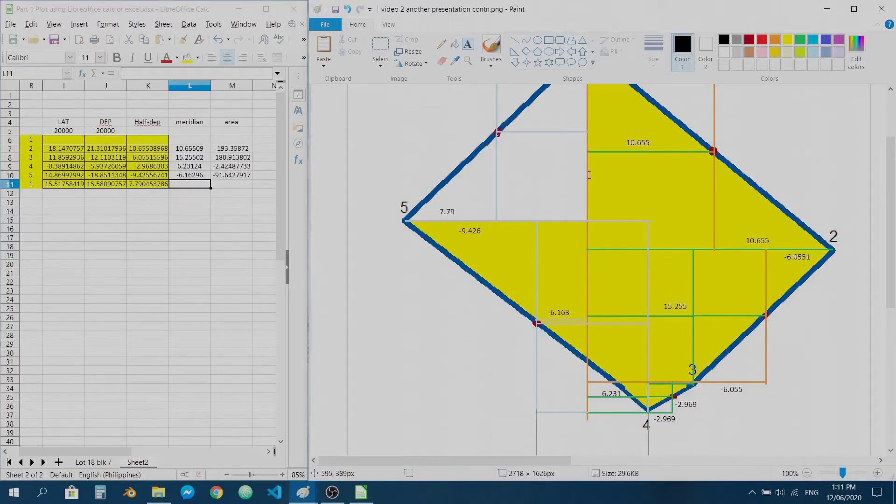
pyautogui.scroll(3, 577, 289)
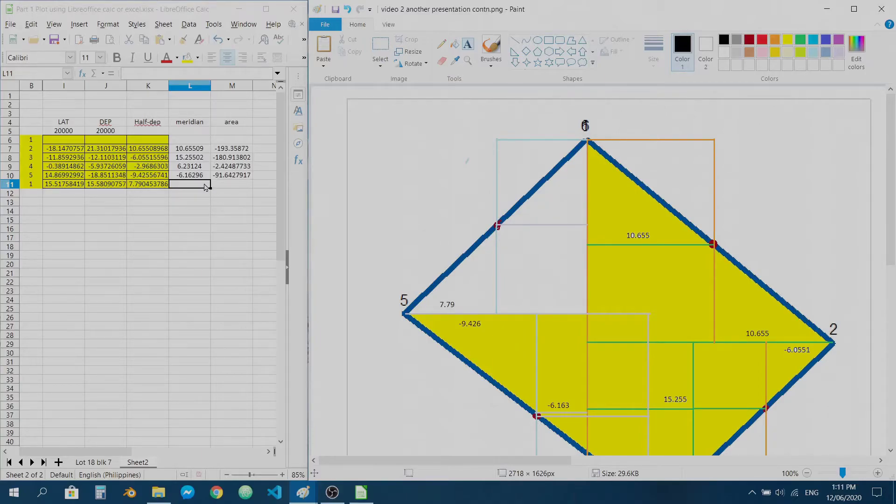
pyautogui.click(234, 190)
pyautogui.click(200, 189)
pyautogui.write('=')
pyautogui.click(151, 176)
pyautogui.write('+')
pyautogui.press('Up')
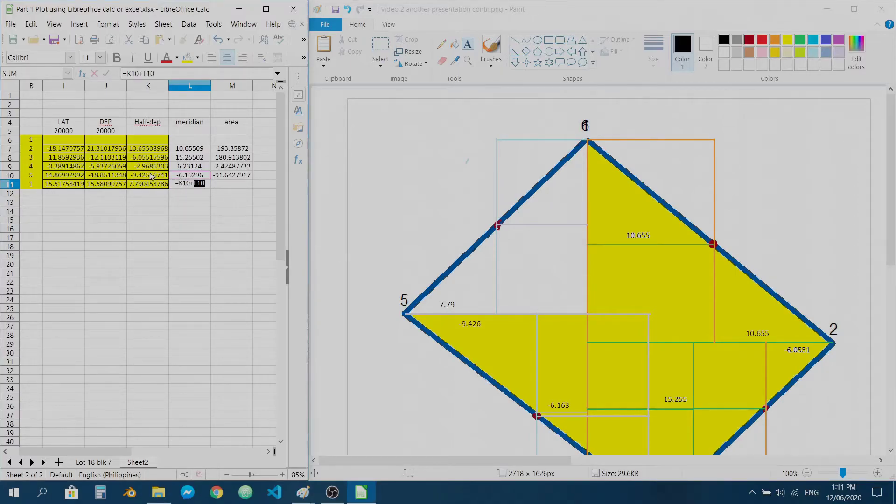
pyautogui.write('+')
pyautogui.press('Left')
pyautogui.press('Left')
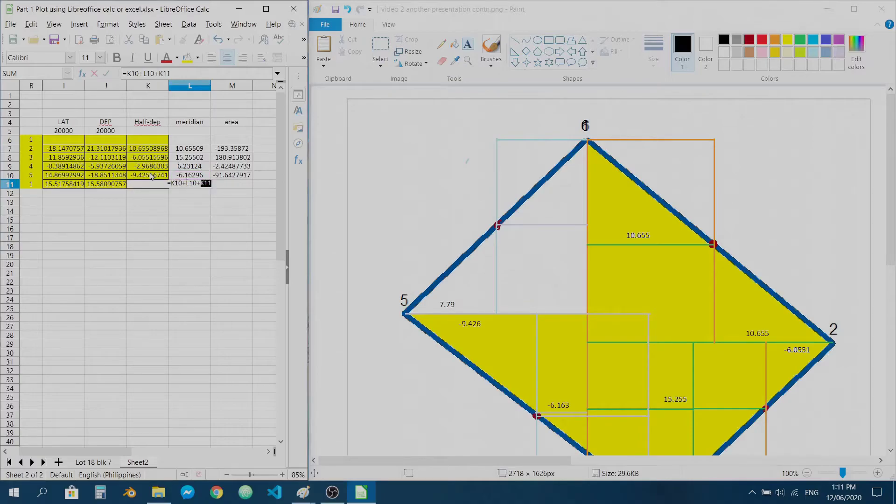
pyautogui.press('Right')
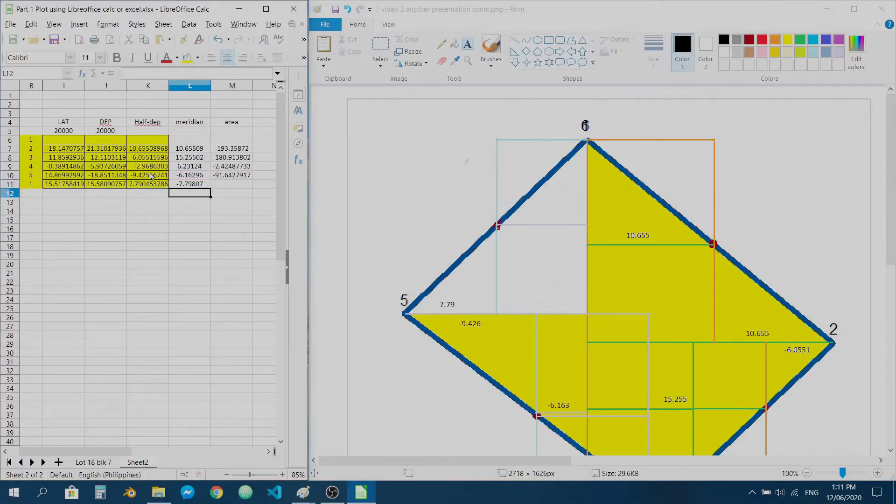
pyautogui.press('Return')
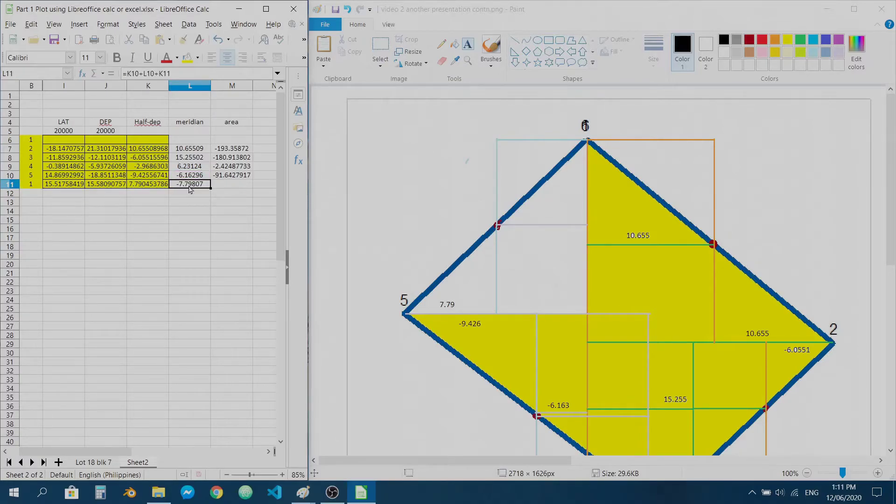
pyautogui.click(186, 197)
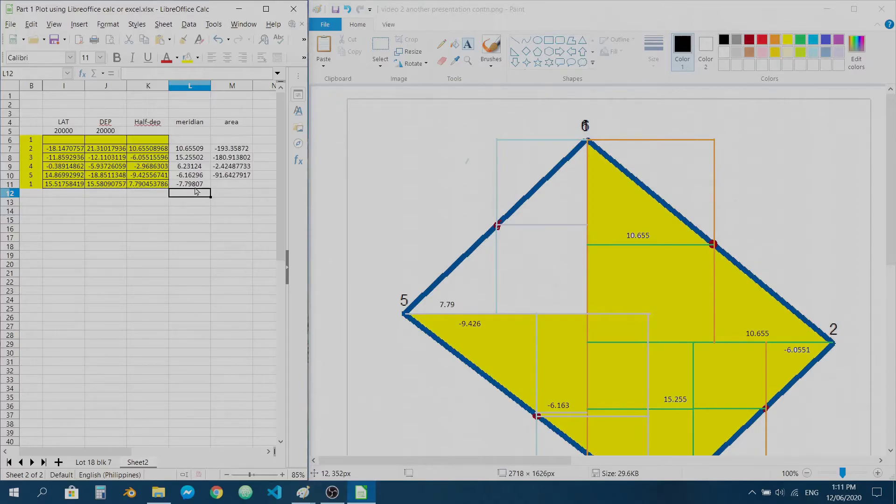
# In the spreadsheet, try =I11+L11 in M11 as the area for side 5-1
pyautogui.click(199, 186)
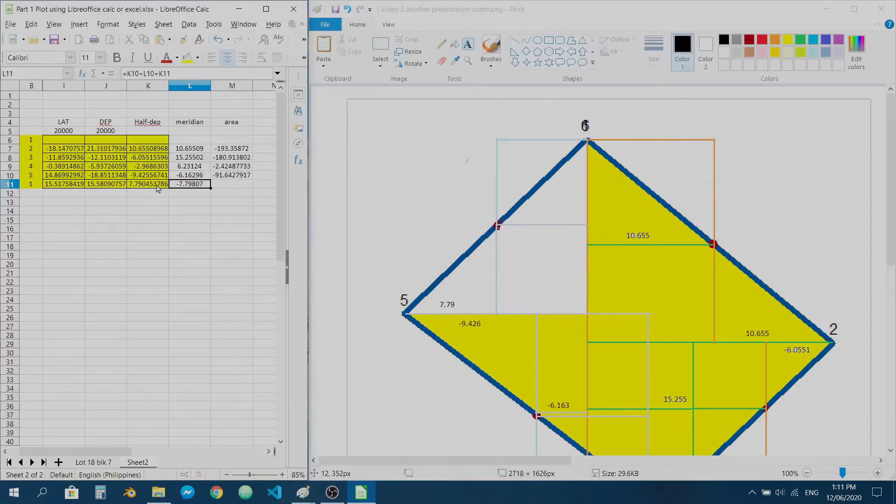
pyautogui.click(226, 187)
pyautogui.click(188, 187)
pyautogui.click(232, 187)
pyautogui.write('=')
pyautogui.press('Left')
pyautogui.press('Left')
pyautogui.press('Left')
pyautogui.press('Left')
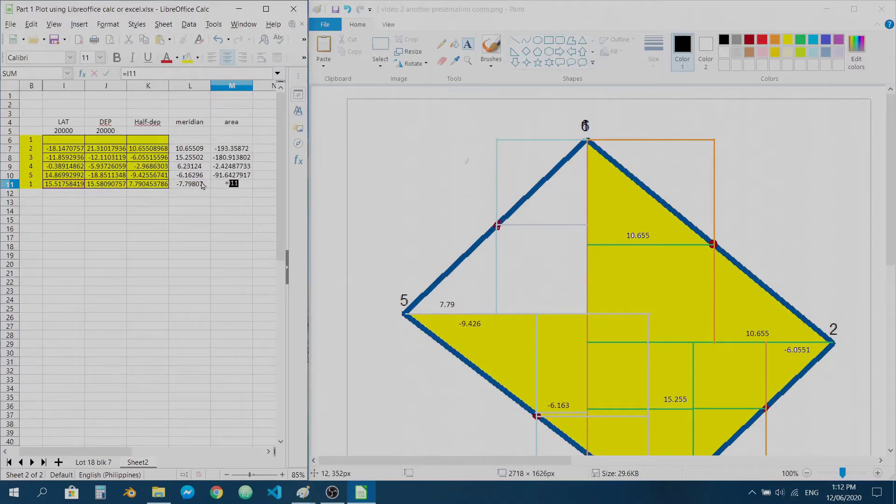
pyautogui.write('+')
pyautogui.press('Right')
pyautogui.press('Right')
pyautogui.press('Right')
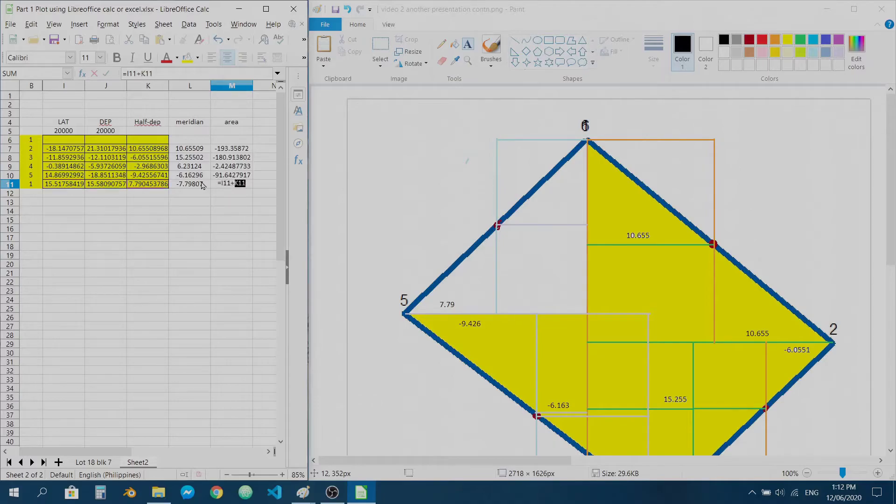
pyautogui.press('Return')
pyautogui.press('Up')
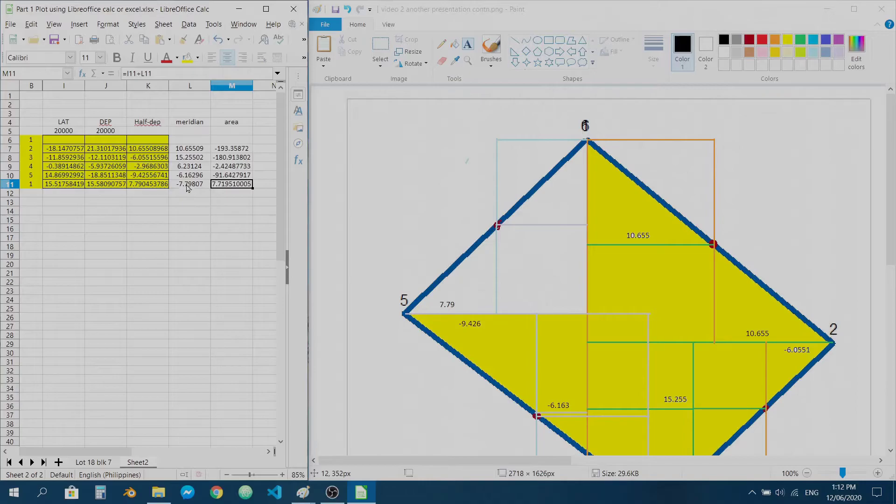
# Replace the formula in M11 with =L11*I11 to compute the area for side 5-1
pyautogui.write('=')
pyautogui.press('Left')
pyautogui.write('*')
pyautogui.press('Left')
pyautogui.press('Left')
pyautogui.press('Left')
pyautogui.press('Left')
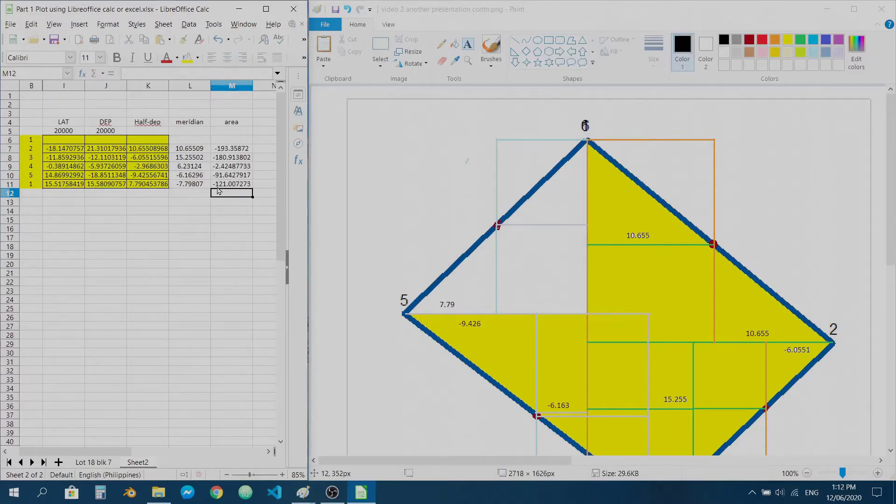
pyautogui.press('Return')
pyautogui.press('Left')
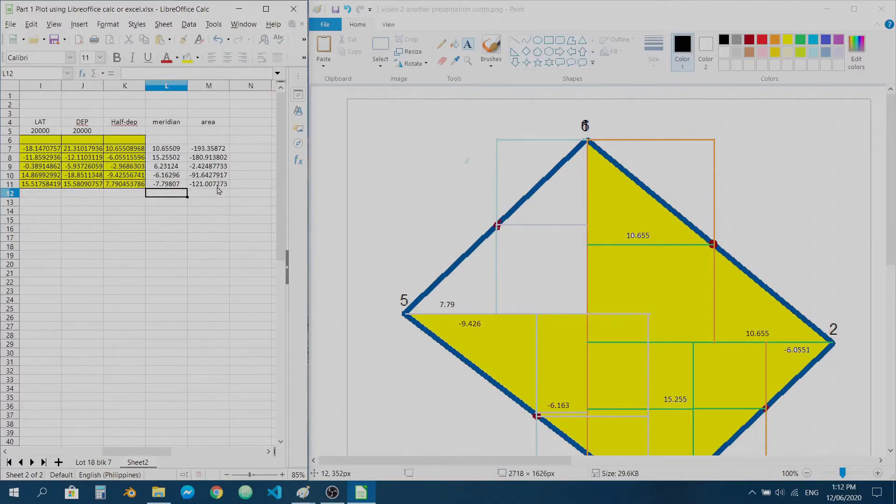
# In Paint, fill the remaining white sections inside the lot along side 5-1 with yellow, then view the whole lot
pyautogui.click(442, 34)
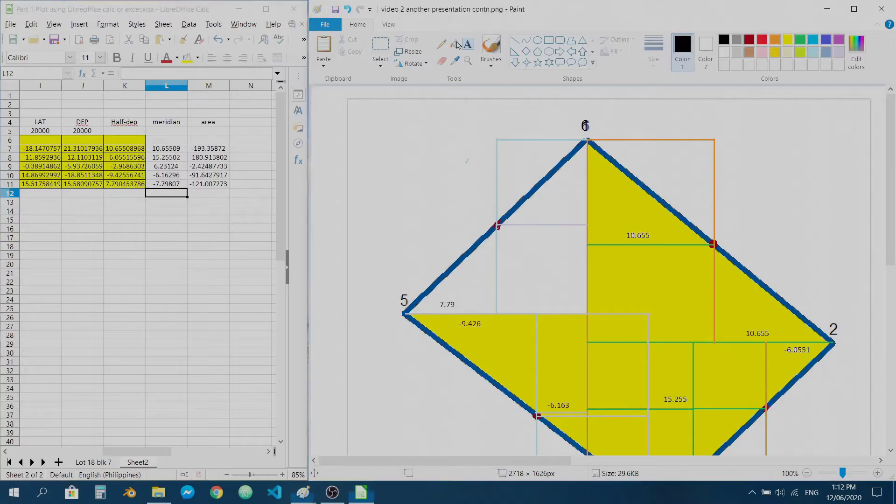
pyautogui.click(789, 40)
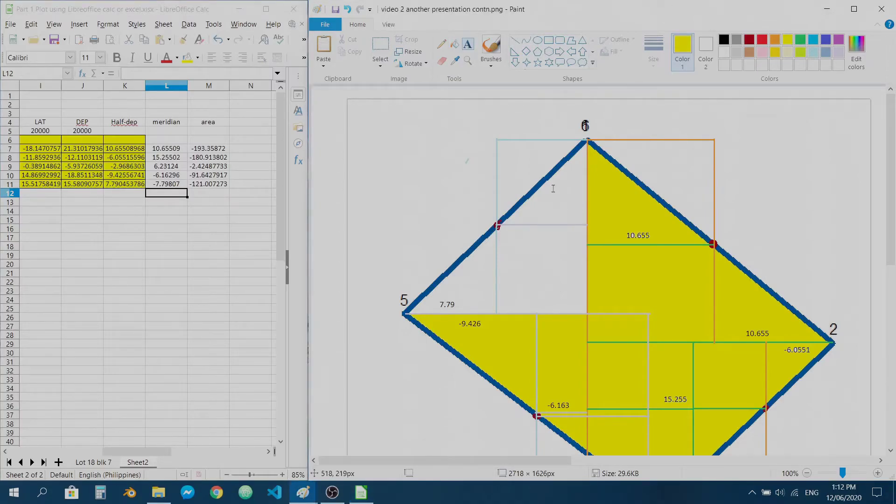
pyautogui.click(455, 45)
pyautogui.click(562, 203)
pyautogui.click(553, 276)
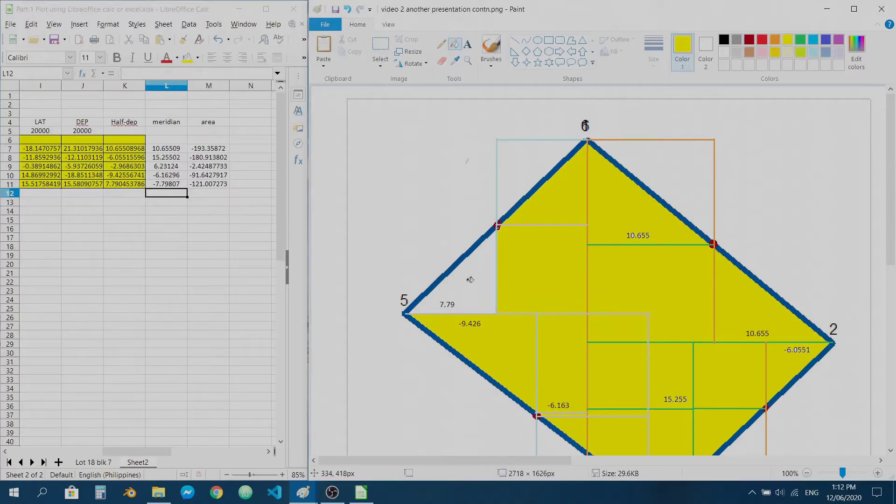
pyautogui.click(470, 279)
pyautogui.hotkey('ctrl', 'z')
pyautogui.click(470, 290)
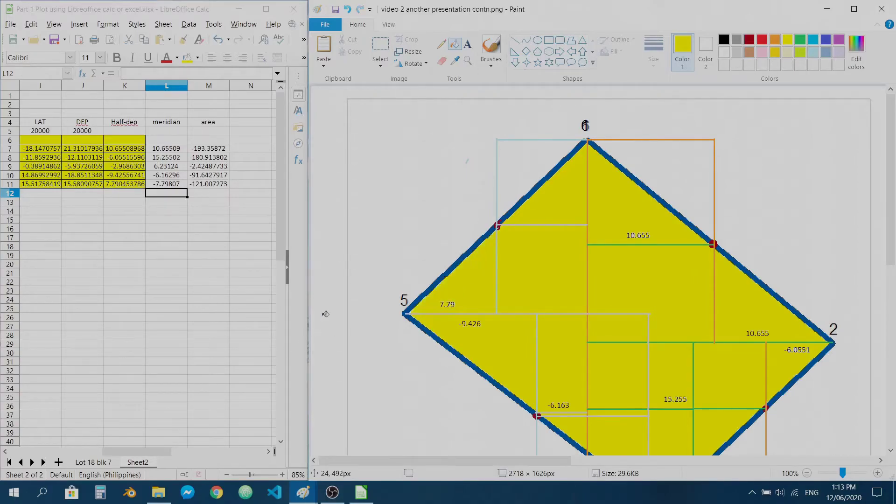
pyautogui.scroll(-2, 326, 315)
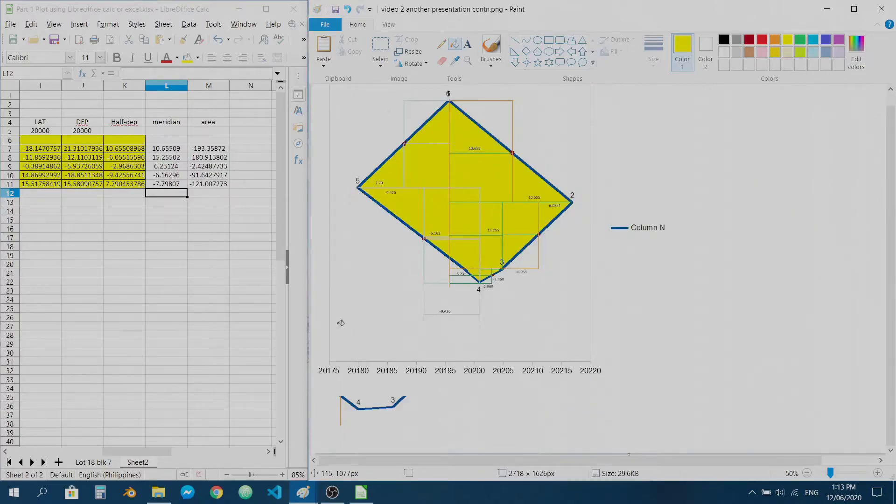
pyautogui.scroll(2, 341, 323)
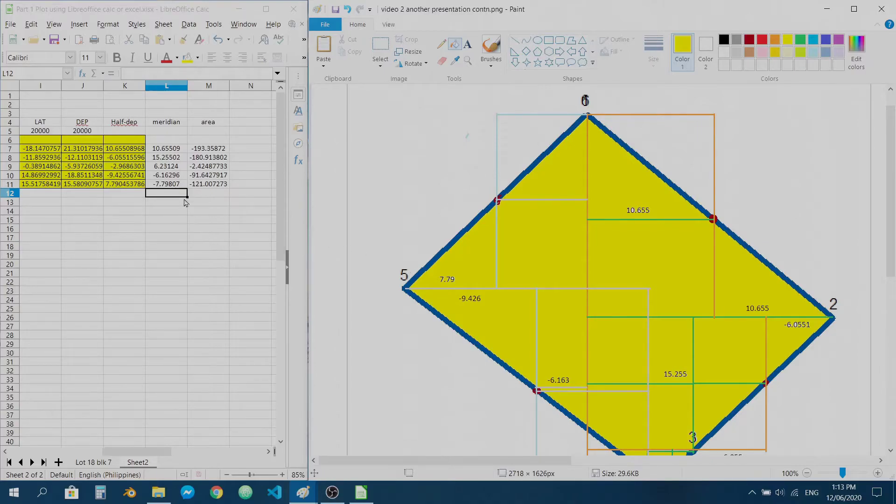
pyautogui.click(209, 198)
pyautogui.moveTo(167, 451); pyautogui.dragTo(137, 451)
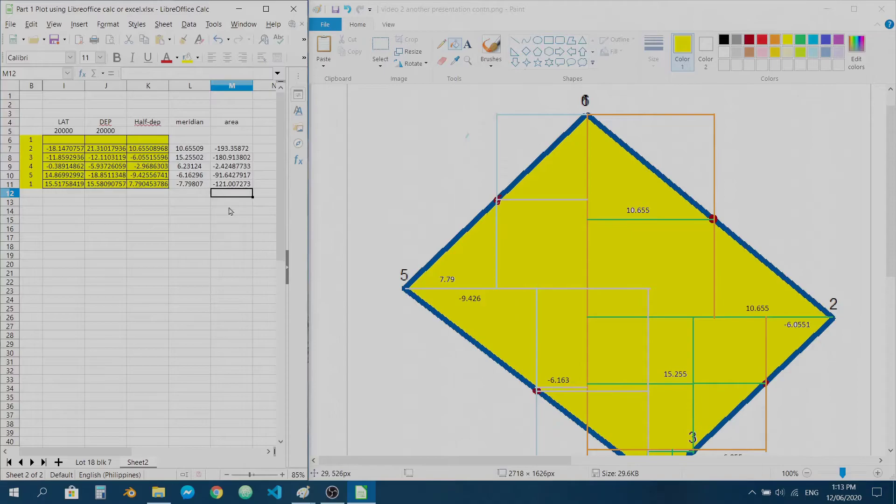
pyautogui.write('=')
pyautogui.press('Up')
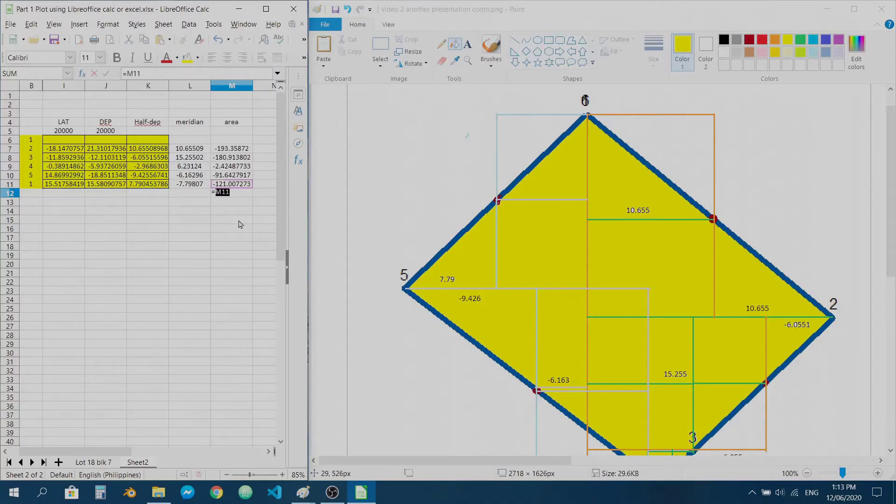
pyautogui.write('+')
pyautogui.press('Up')
pyautogui.press('Up')
pyautogui.write('+')
pyautogui.press('Up')
pyautogui.press('Up')
pyautogui.press('Up')
pyautogui.press('Escape')
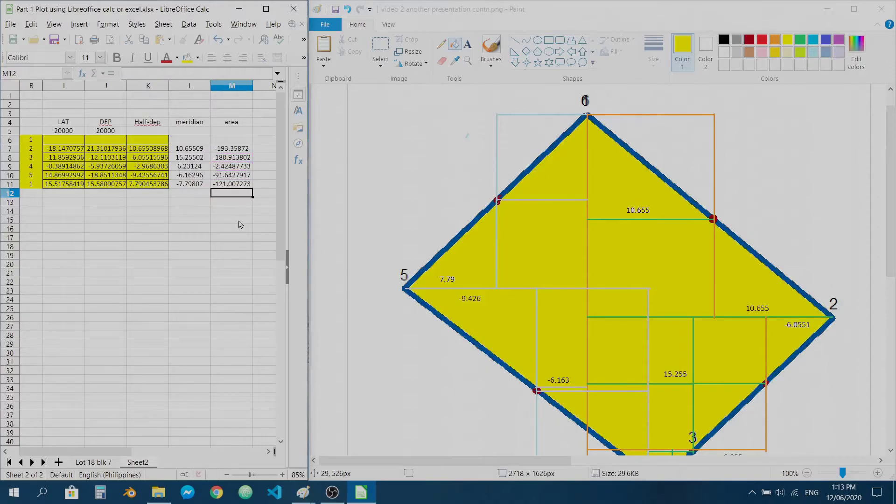
# In the spreadsheet, total the side areas in M12 with =SUM(M7:M11)
pyautogui.write('=SUM(')
pyautogui.press('Up')
pyautogui.hotkey('shift', 'Up')
pyautogui.hotkey('shift', 'Up')
pyautogui.hotkey('shift', 'Up')
pyautogui.hotkey('shift', 'Up')
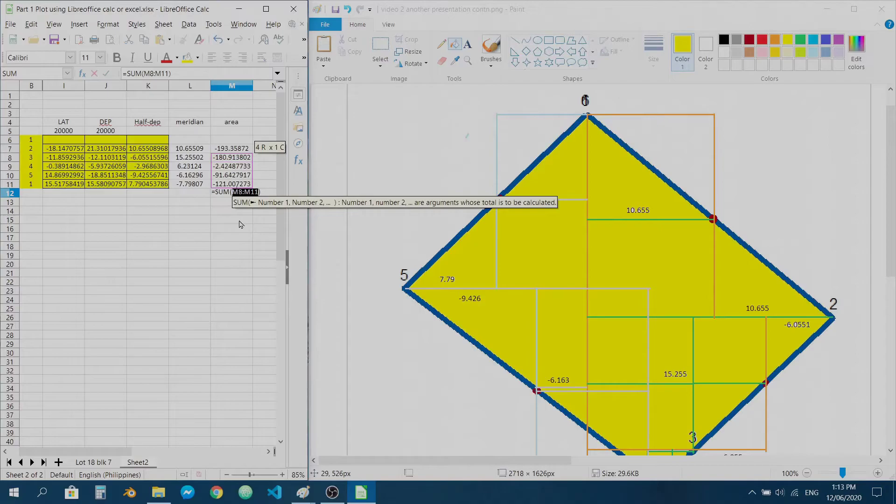
pyautogui.write(')')
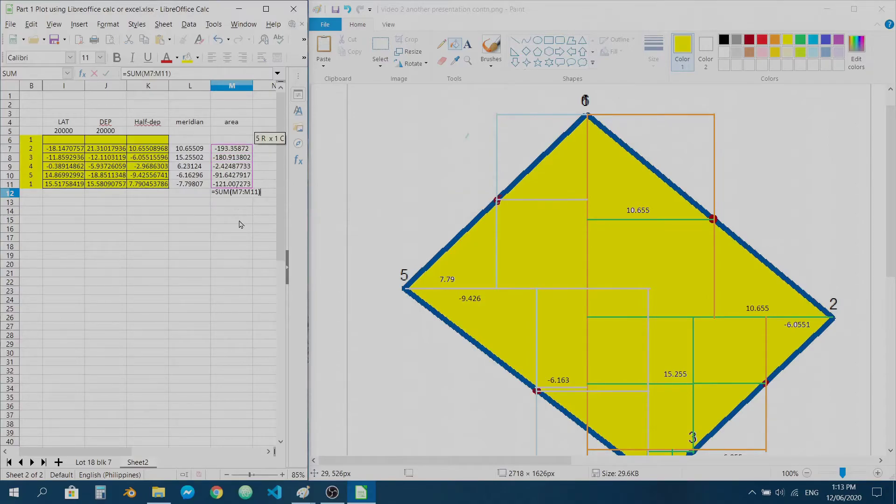
pyautogui.press('Return')
pyautogui.press('Up')
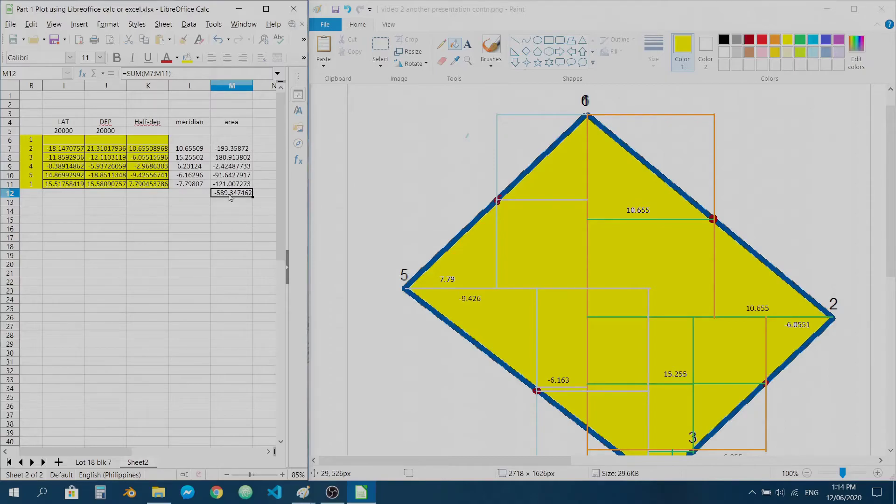
# On the Lot 18 blk 7 sheet, unhide the columns between B and I and compare the area per title with Sheet2's total
pyautogui.click(96, 462)
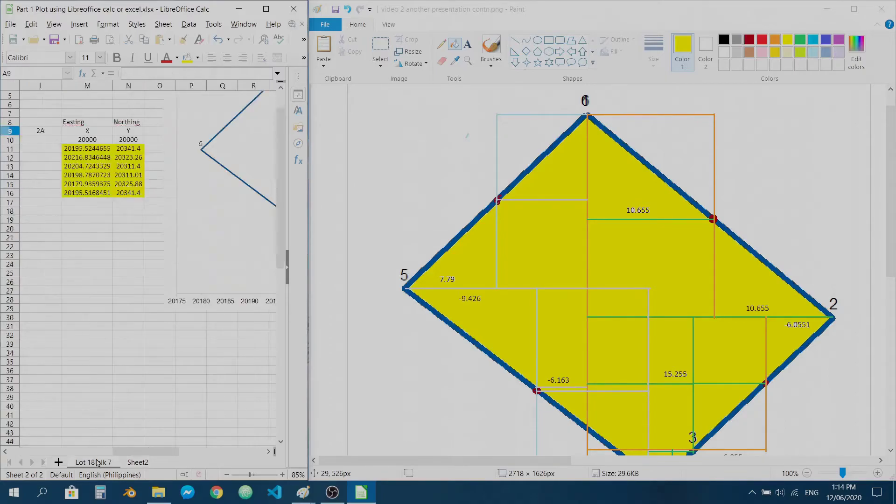
pyautogui.moveTo(138, 449); pyautogui.dragTo(55, 452)
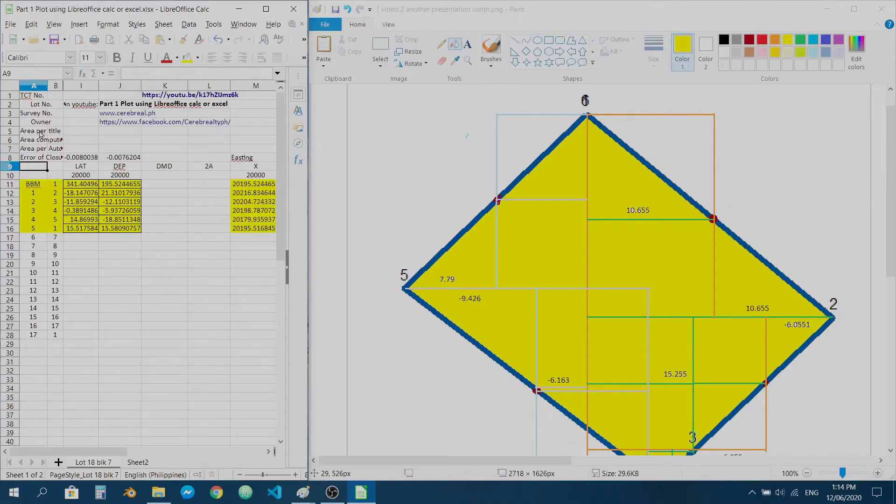
pyautogui.moveTo(56, 86); pyautogui.dragTo(84, 90)
pyautogui.rightClick(84, 90)
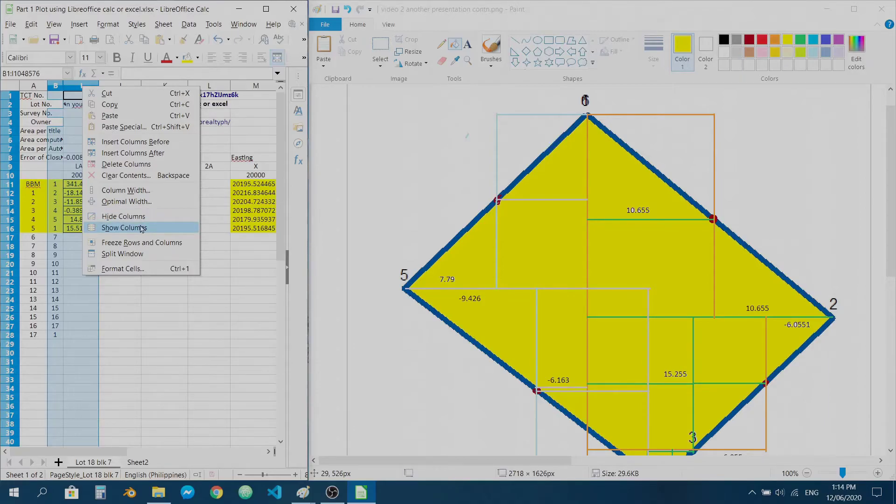
pyautogui.click(141, 228)
pyautogui.click(122, 133)
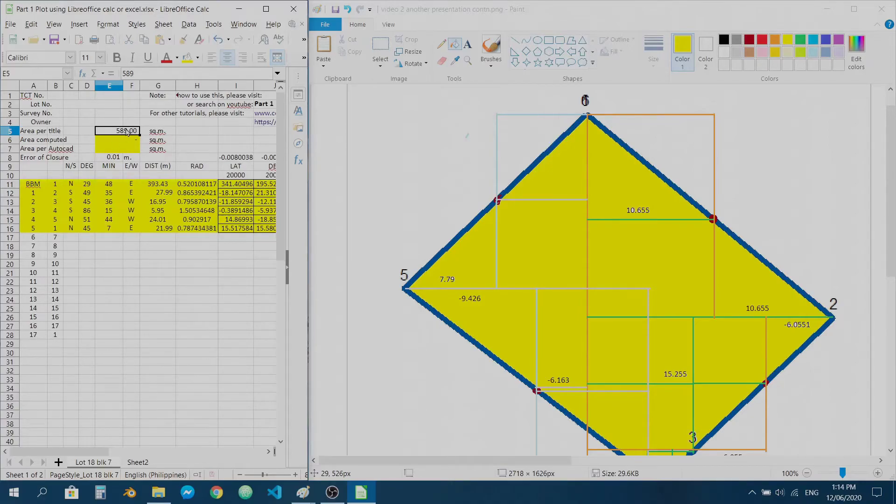
pyautogui.click(137, 462)
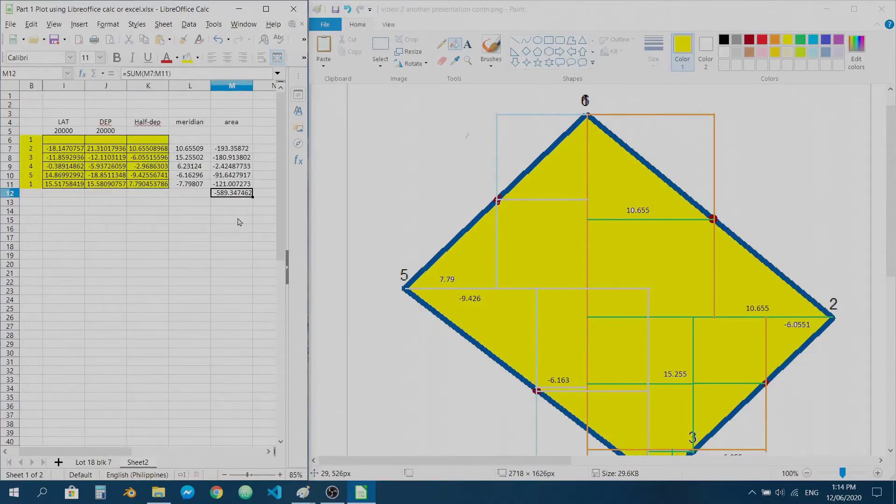
pyautogui.click(230, 204)
pyautogui.click(236, 195)
# In Paint, add the notes "area = base x height" and "area = meridian x latitude" outside the lot beside side 5-1
pyautogui.scroll(-4, 607, 271)
pyautogui.scroll(2, 607, 271)
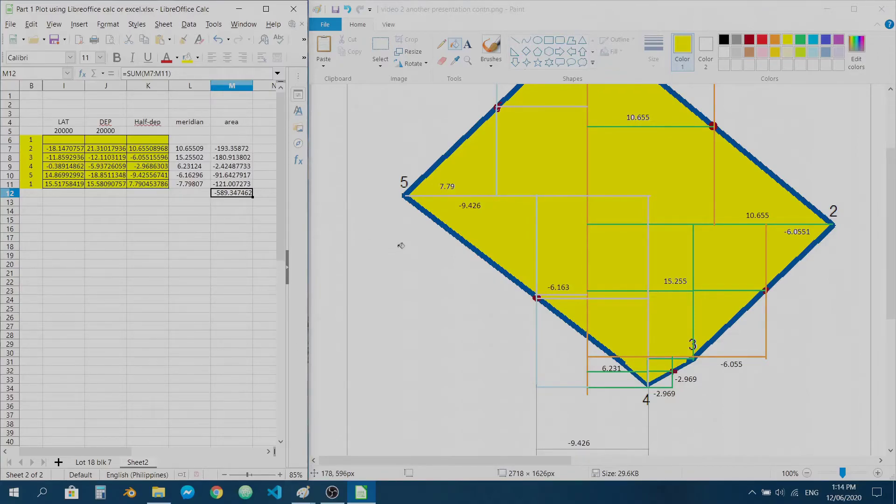
pyautogui.scroll(3, 430, 320)
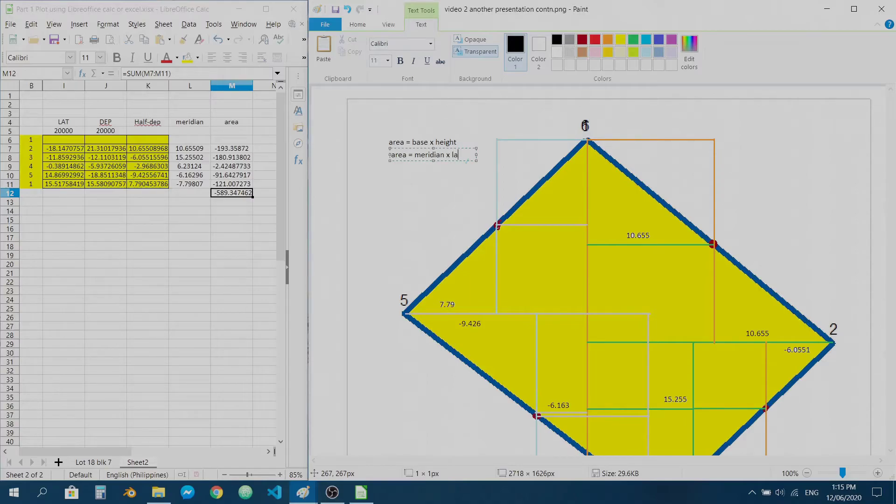
pyautogui.write('ude')
pyautogui.moveTo(476, 160); pyautogui.dragTo(495, 160)
pyautogui.click(450, 246)
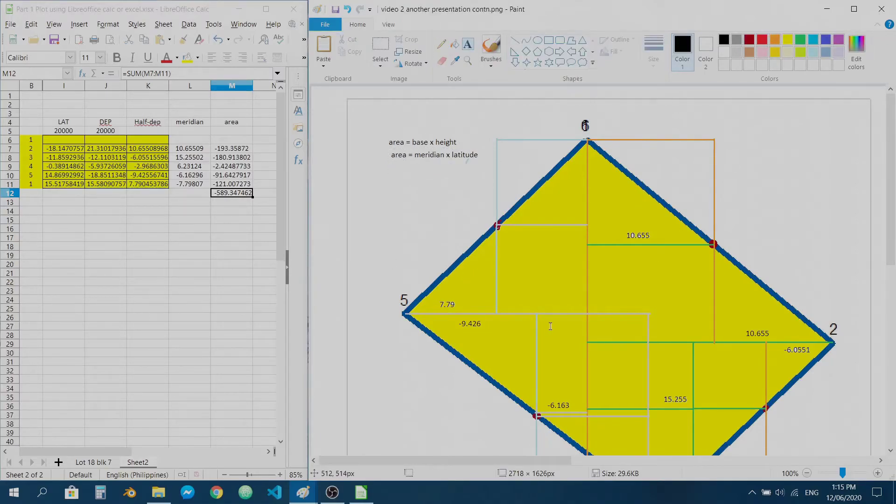
pyautogui.scroll(-3, 469, 269)
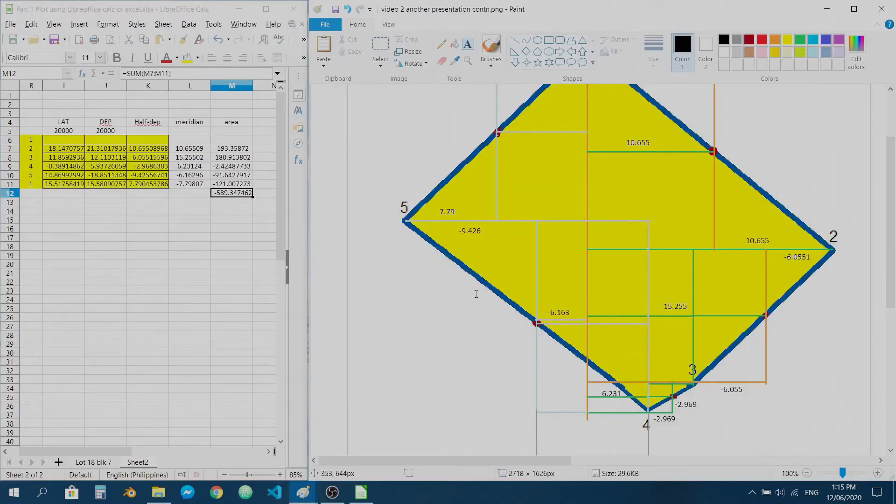
pyautogui.scroll(3, 475, 296)
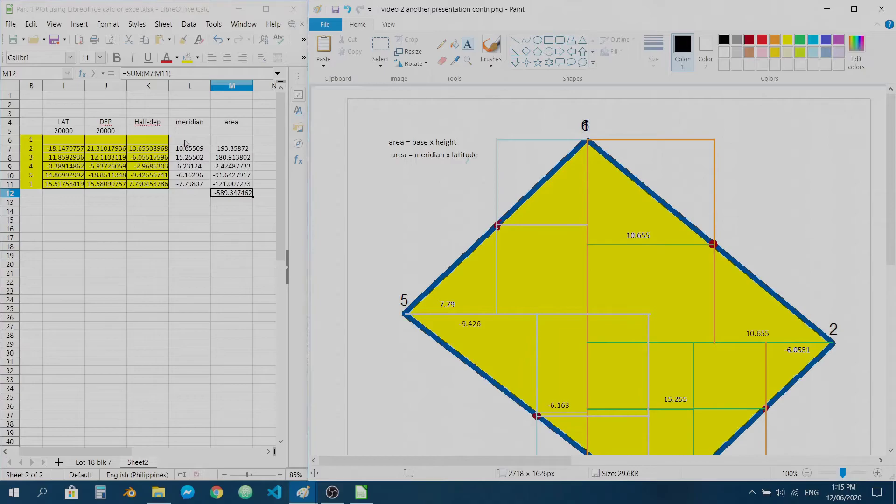
# In the spreadsheet, copy Sheet2's table A4:M12 and paste it at A31 on the Lot 18 blk 7 sheet
pyautogui.moveTo(85, 452); pyautogui.dragTo(79, 451)
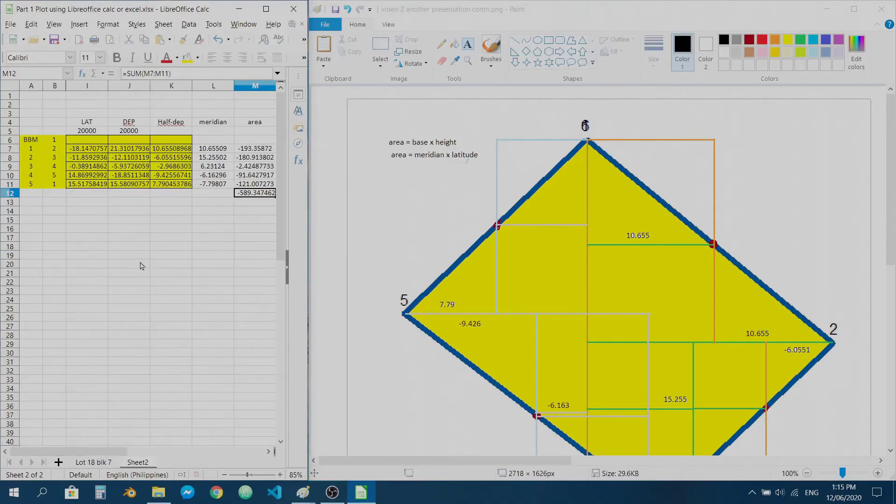
pyautogui.click(201, 232)
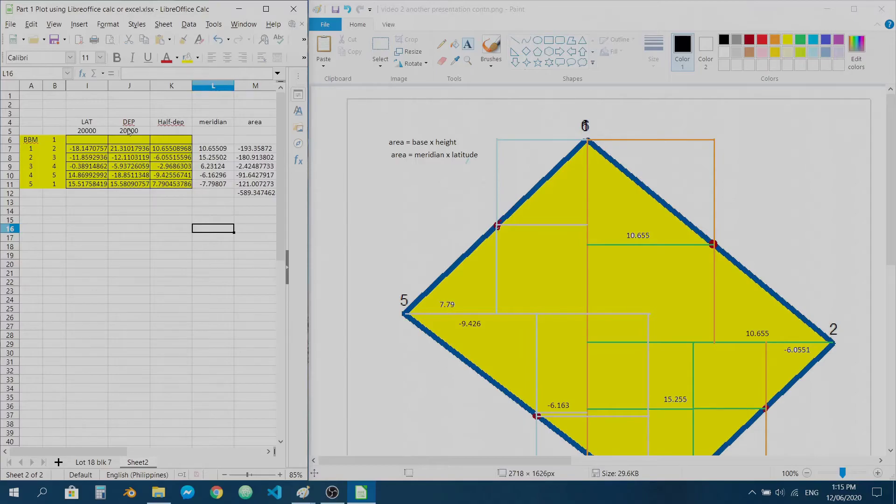
pyautogui.moveTo(38, 123); pyautogui.dragTo(256, 193)
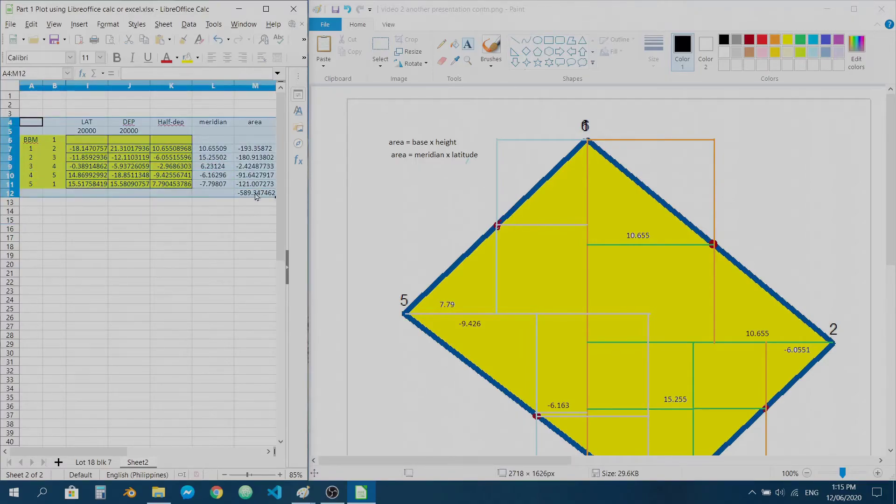
pyautogui.rightClick(213, 147)
pyautogui.click(243, 162)
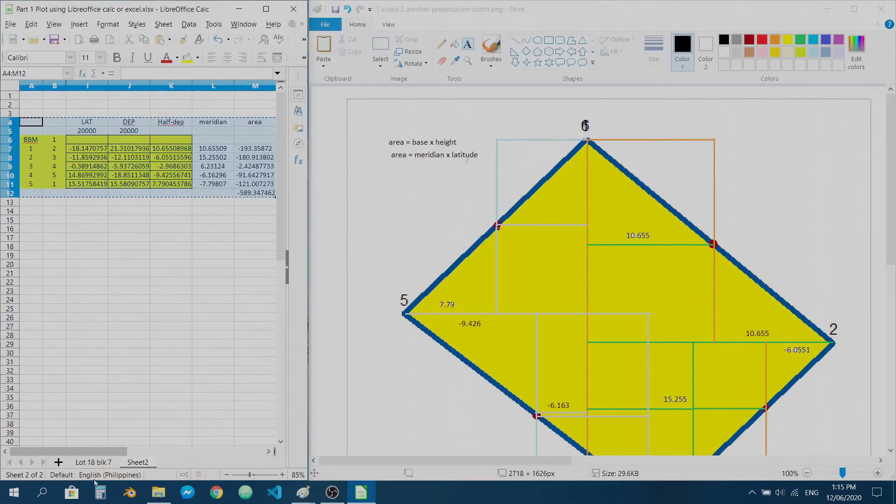
pyautogui.click(93, 462)
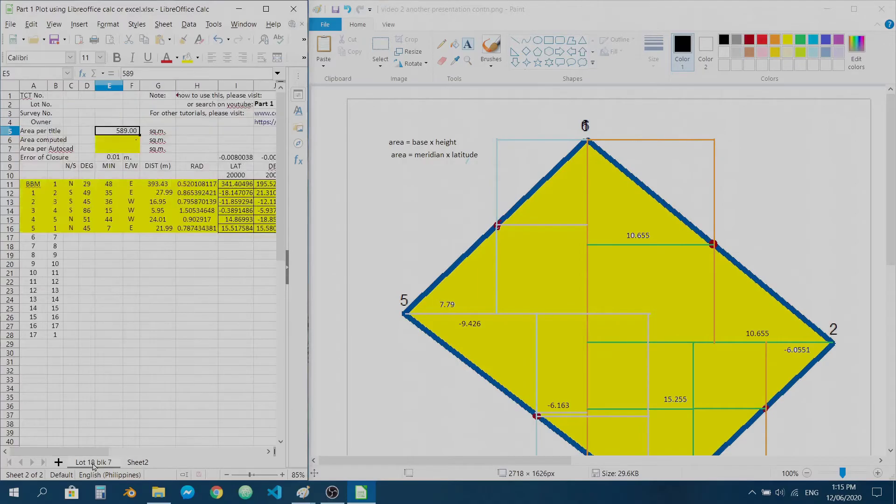
pyautogui.click(31, 362)
pyautogui.rightClick(32, 363)
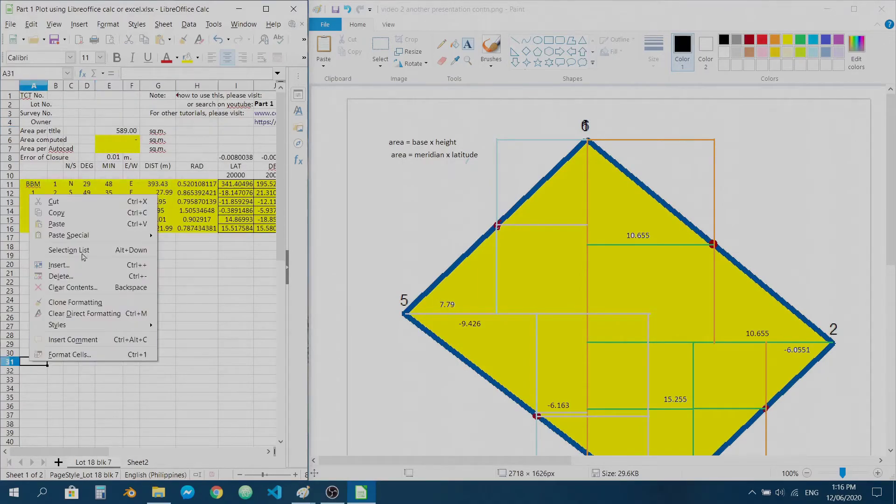
pyautogui.click(92, 225)
pyautogui.moveTo(71, 452); pyautogui.dragTo(131, 450)
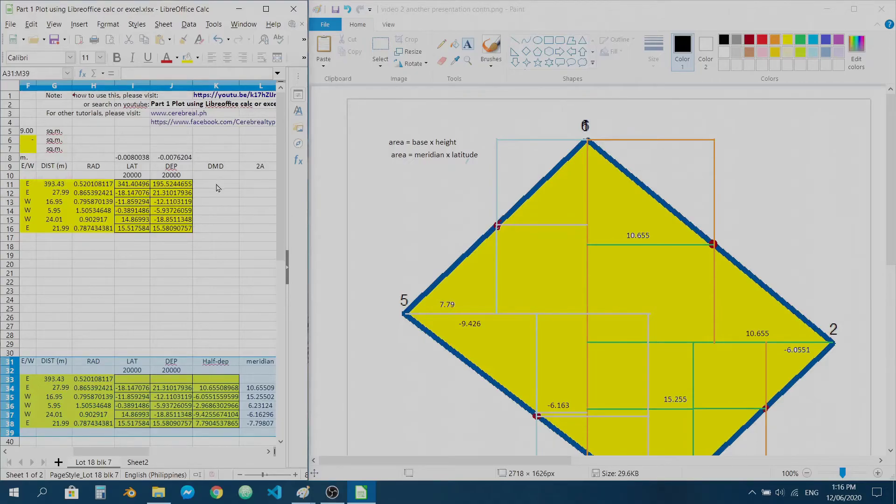
pyautogui.click(219, 185)
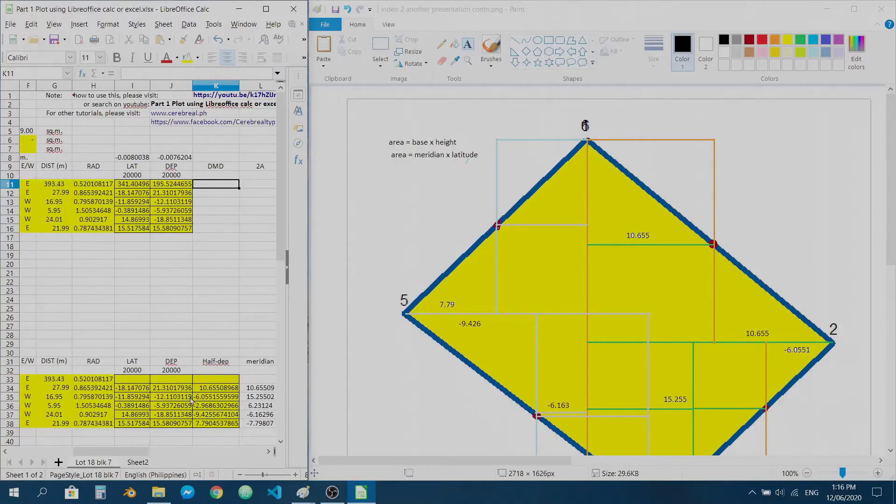
pyautogui.hscroll(1, 192, 400)
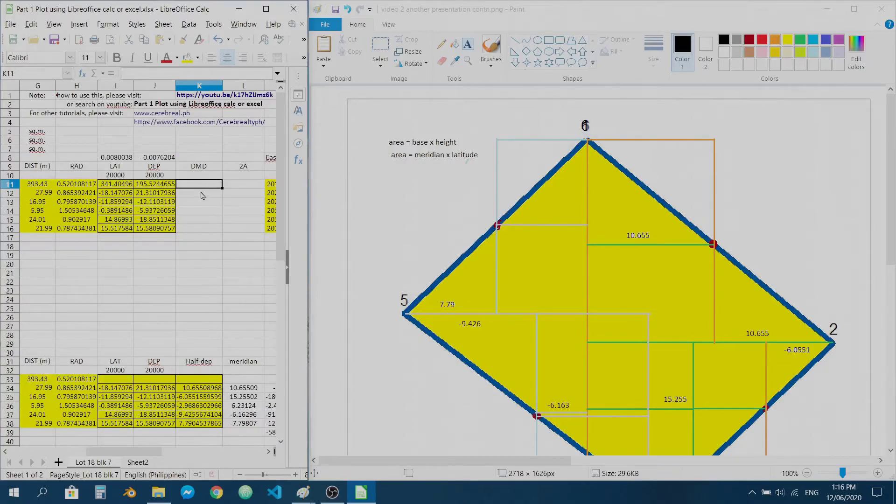
pyautogui.write('=')
pyautogui.press('Escape')
# Review the row 12 entries for side 1-2, from its station labels across to its departure
pyautogui.press('Down')
pyautogui.press('Left')
pyautogui.press('Left')
pyautogui.press('Left')
pyautogui.press('Left')
pyautogui.press('Left')
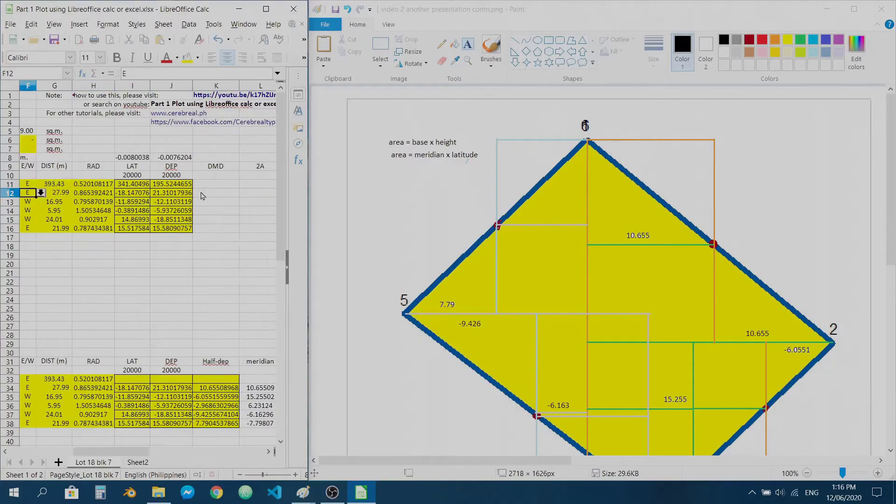
pyautogui.press('Left')
pyautogui.press('Left')
pyautogui.press('Left')
pyautogui.press('Left')
pyautogui.press('Left')
pyautogui.press('Right')
pyautogui.press('Up')
pyautogui.press('Down')
pyautogui.press('Right')
pyautogui.press('Right')
pyautogui.press('Right')
pyautogui.press('Right')
pyautogui.press('Right')
pyautogui.press('Right')
pyautogui.press('Right')
pyautogui.press('Right')
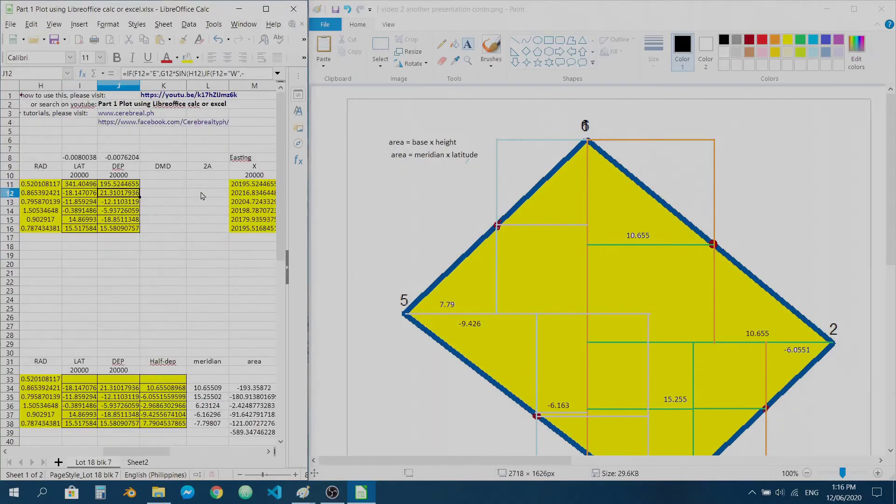
# Set the first side's DMD in K12 equal to its departure with =J12
pyautogui.press('Right')
pyautogui.write('=')
pyautogui.press('Left')
pyautogui.press('Return')
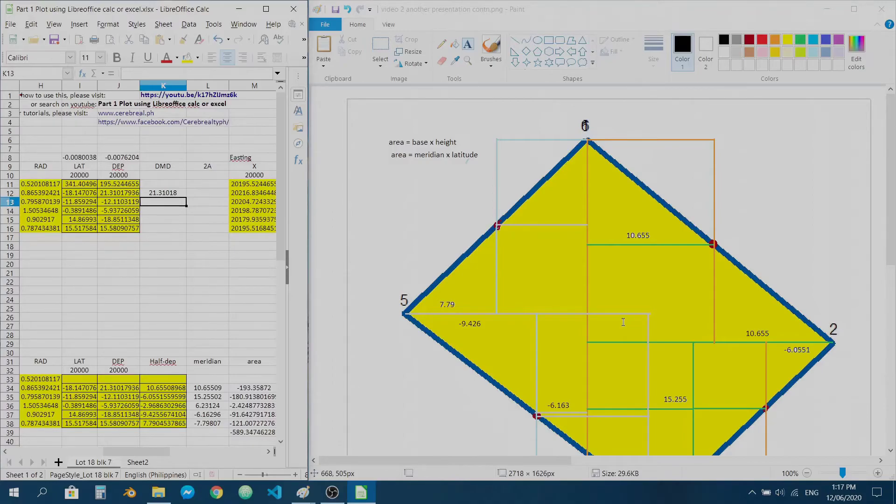
# Compute the second side's DMD in K13 with =J12+K12+J13
pyautogui.write('=')
pyautogui.press('Left')
pyautogui.write('+')
pyautogui.press('Up')
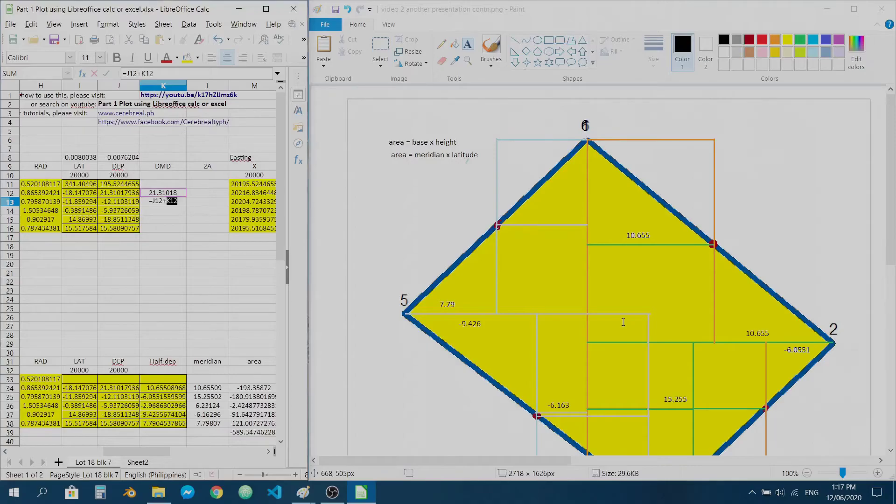
pyautogui.write('+')
pyautogui.press('Left')
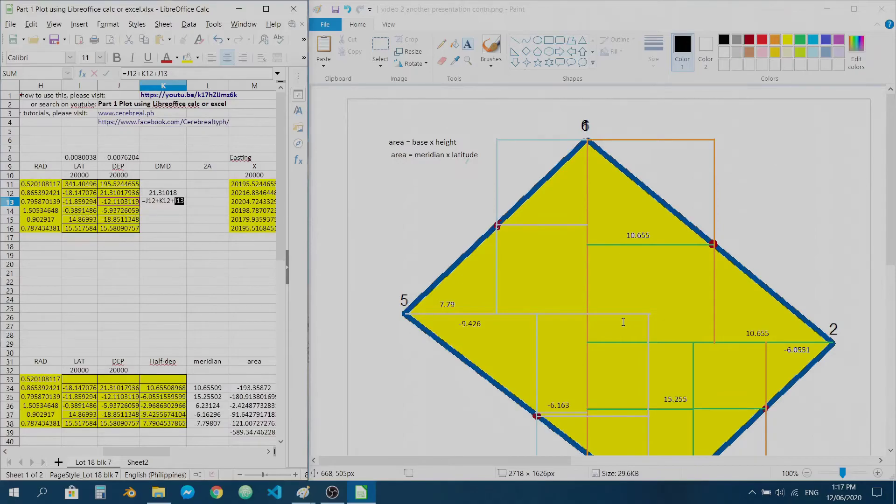
pyautogui.press('Return')
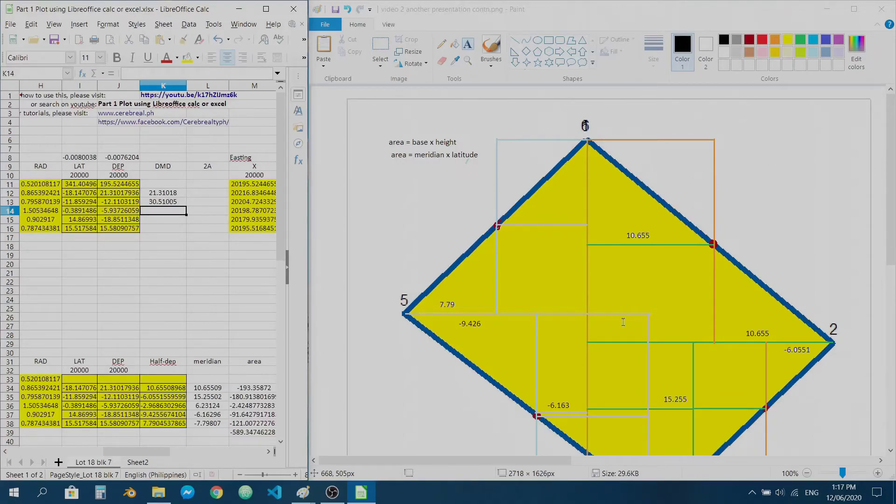
# Check the DMD formula in K12 and fill K13's formula down through K16
pyautogui.press('Up')
pyautogui.press('Up')
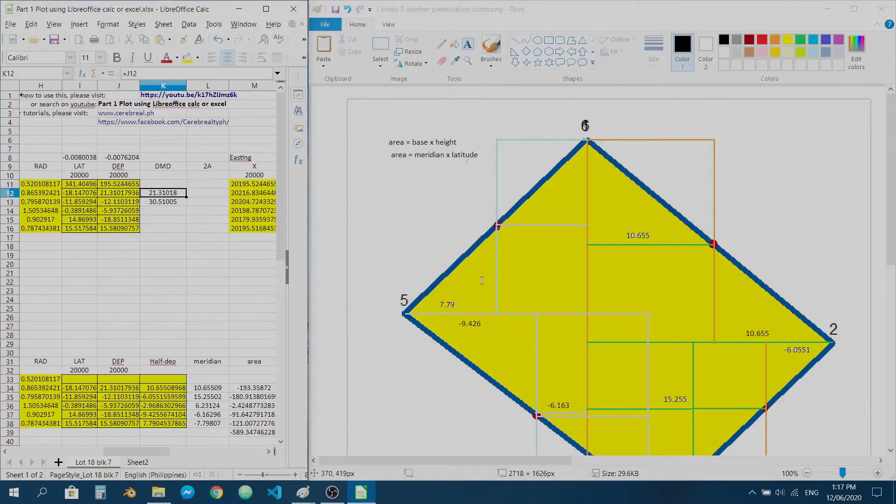
pyautogui.click(182, 204)
pyautogui.moveTo(187, 206); pyautogui.dragTo(184, 231)
pyautogui.click(166, 257)
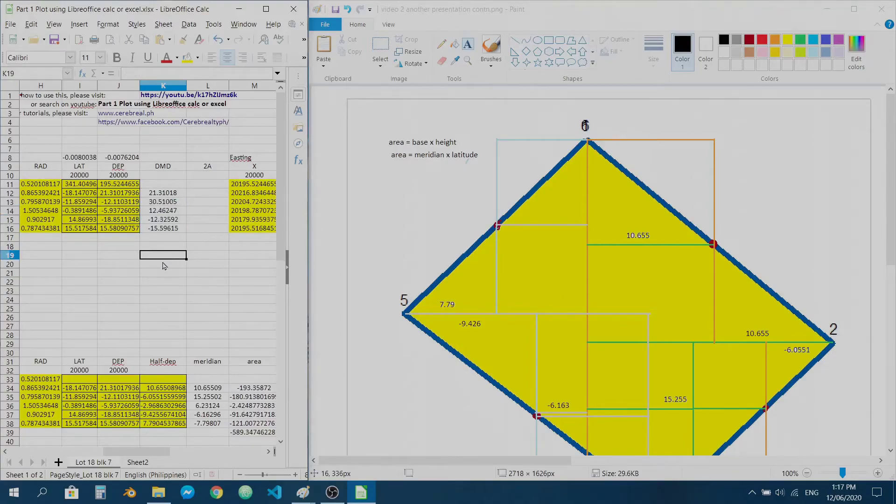
# Compute the double area in L12 with =K12*I12 and fill the formula down through L16
pyautogui.click(208, 197)
pyautogui.write('=')
pyautogui.press('Left')
pyautogui.press('Left')
pyautogui.press('Right')
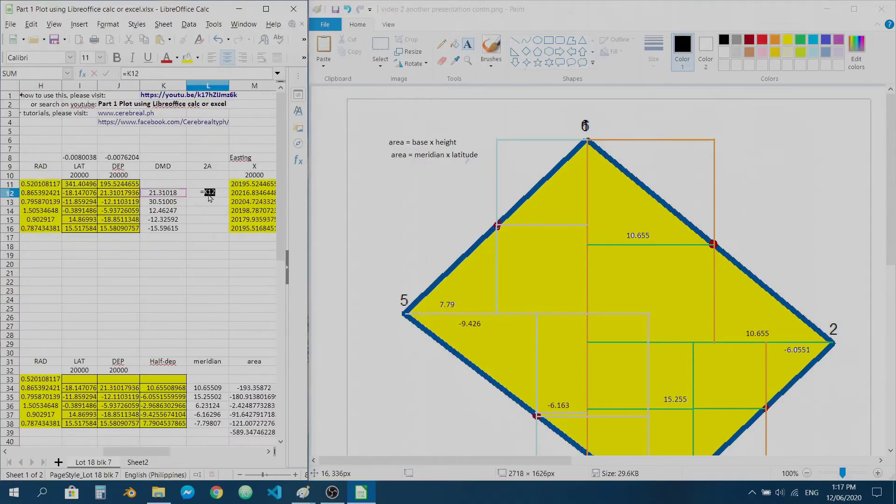
pyautogui.write('*')
pyautogui.press('Left')
pyautogui.press('Left')
pyautogui.press('Left')
pyautogui.press('Return')
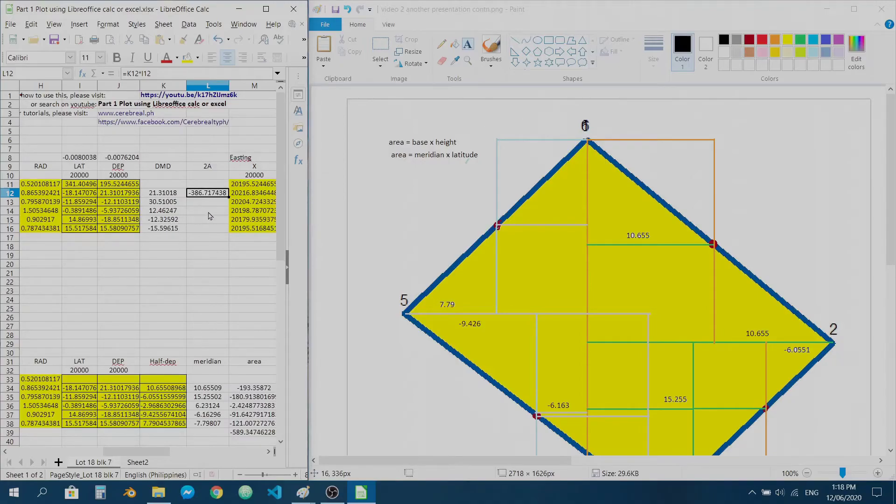
pyautogui.moveTo(228, 200); pyautogui.dragTo(228, 232)
pyautogui.click(168, 266)
pyautogui.write('=')
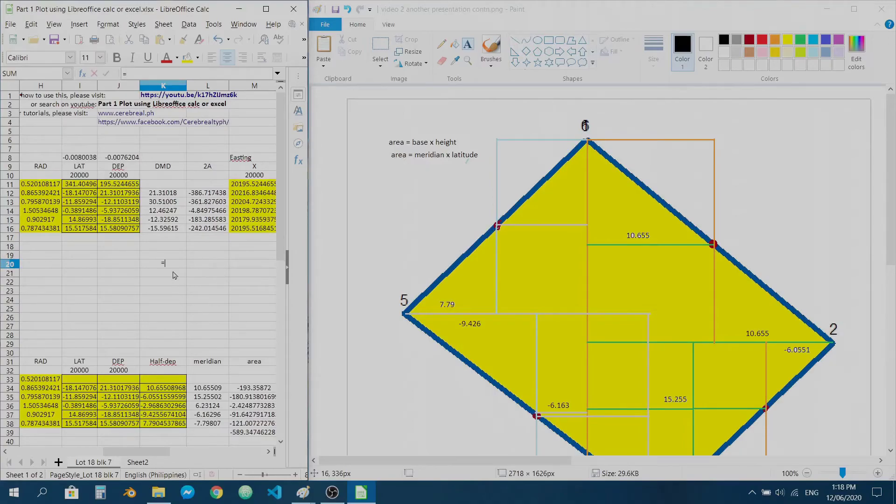
pyautogui.click(159, 194)
pyautogui.press('Escape')
# Total the double areas in L17 with =SUM(L12:L16)
pyautogui.click(207, 232)
pyautogui.click(213, 240)
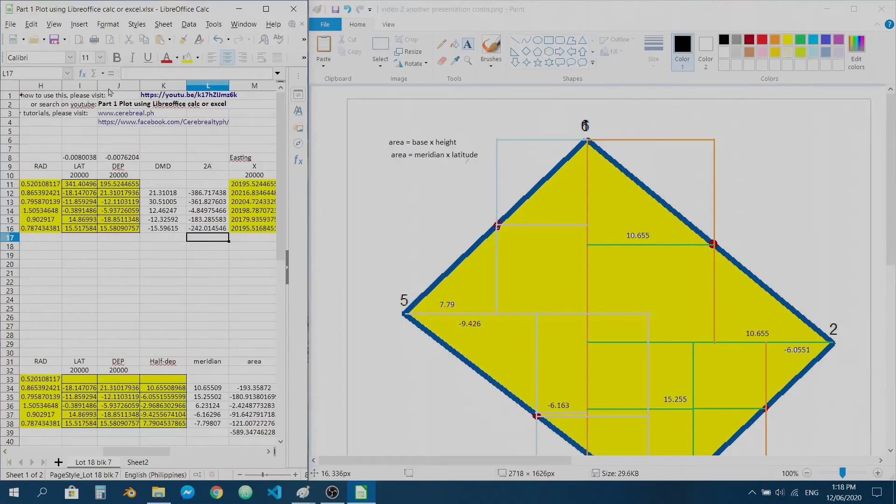
pyautogui.click(101, 75)
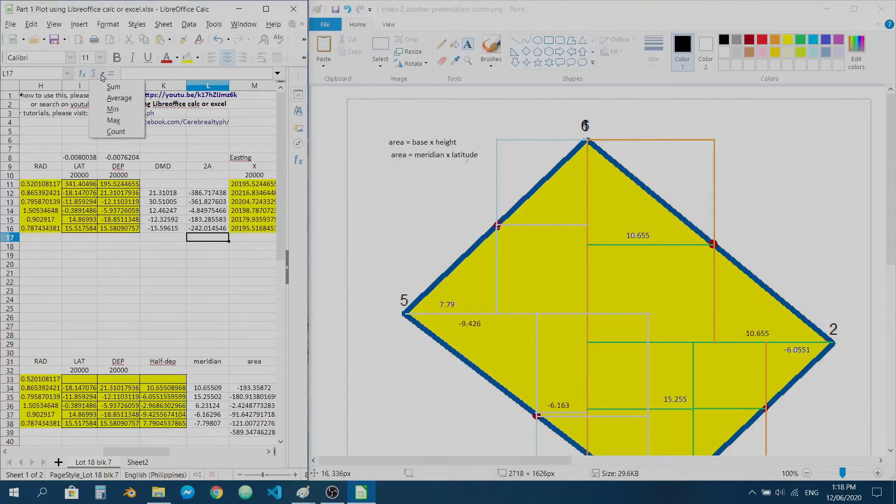
pyautogui.click(113, 86)
pyautogui.press('Return')
# Compare the DMDs with the meridian distances by entering =K12/L34 in K19 and filling it down through K23
pyautogui.press('Down')
pyautogui.write('=')
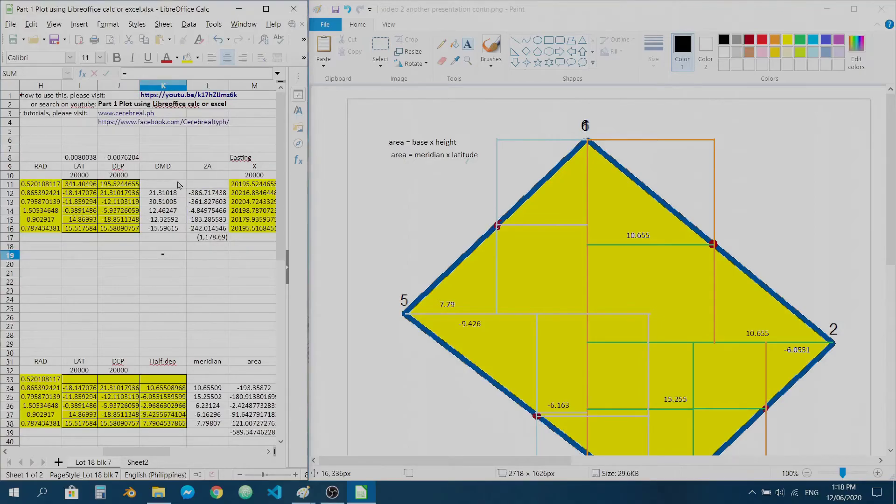
pyautogui.click(160, 195)
pyautogui.write('/')
pyautogui.click(207, 390)
pyautogui.press('Return')
pyautogui.press('Up')
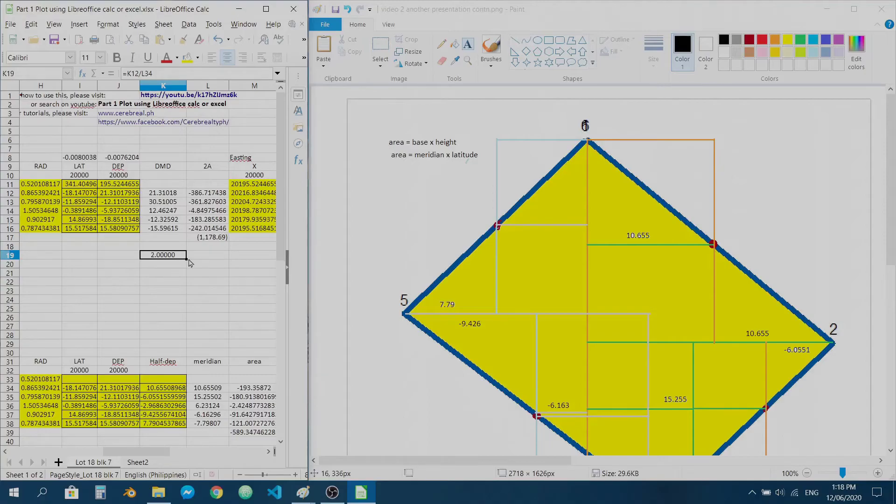
pyautogui.moveTo(188, 260); pyautogui.dragTo(187, 295)
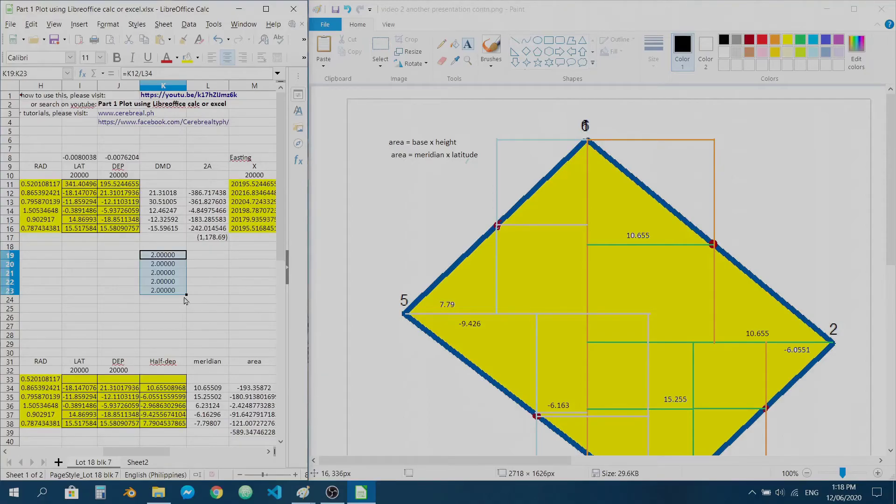
pyautogui.click(179, 309)
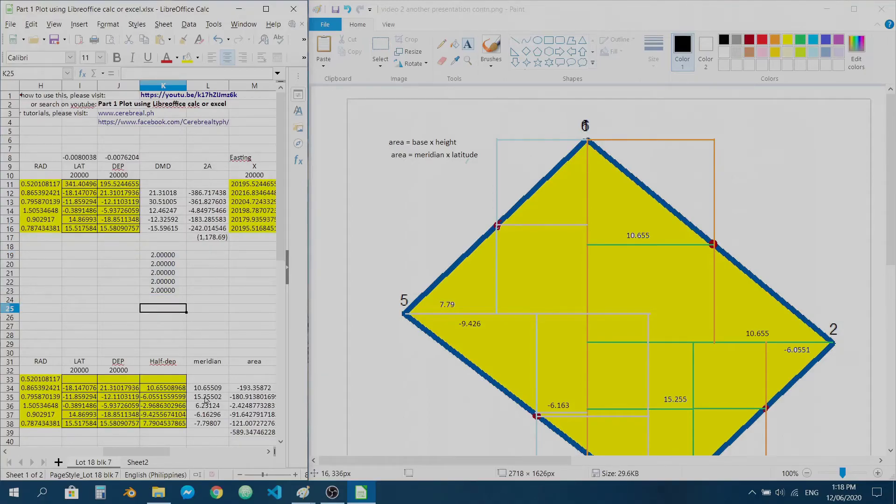
# Extend the ratio formulas across to L19:L23 to compare 2A with the areas, and check L19's references
pyautogui.click(179, 260)
pyautogui.moveTo(174, 260); pyautogui.dragTo(213, 296)
pyautogui.click(243, 266)
pyautogui.click(162, 256)
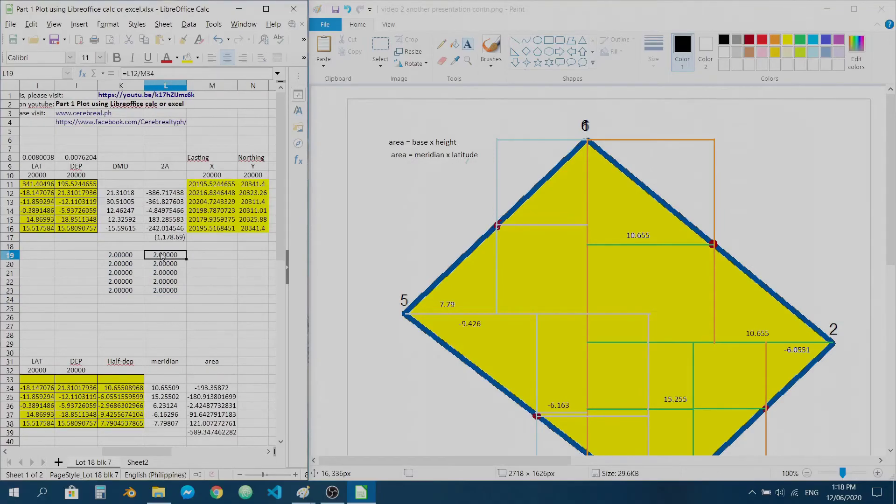
pyautogui.press('F2')
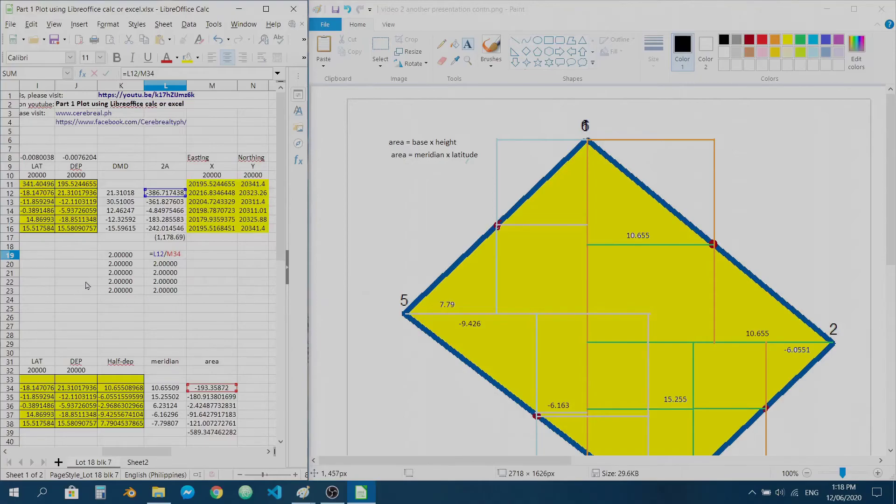
pyautogui.press('Escape')
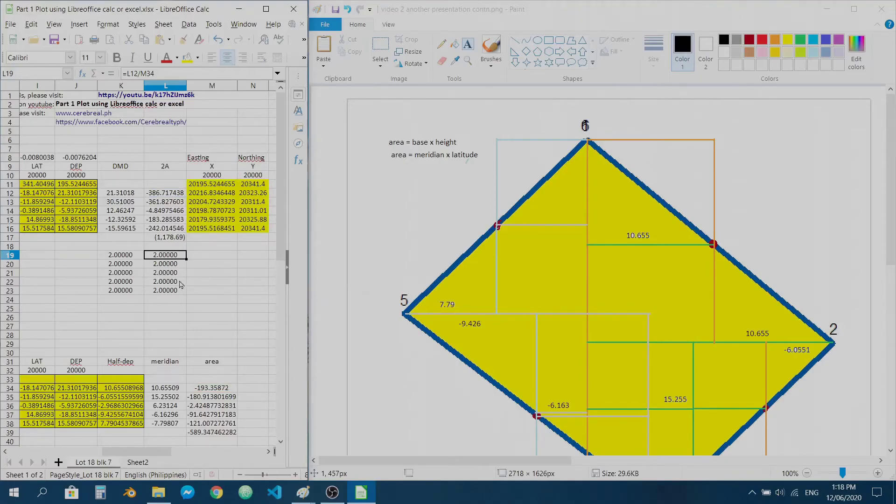
# Extend the ratio formula into L24 to compare the totals with =L17/M39, and check its references
pyautogui.click(168, 293)
pyautogui.moveTo(187, 299); pyautogui.dragTo(186, 303)
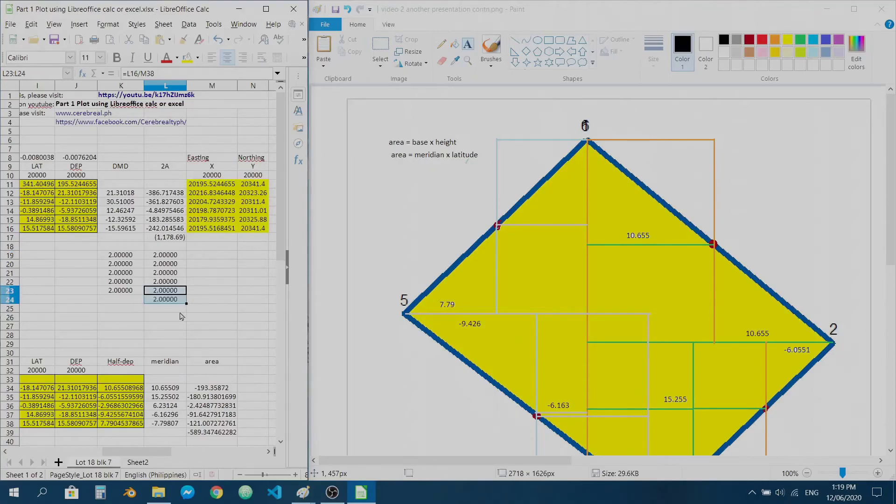
pyautogui.click(170, 301)
pyautogui.press('F2')
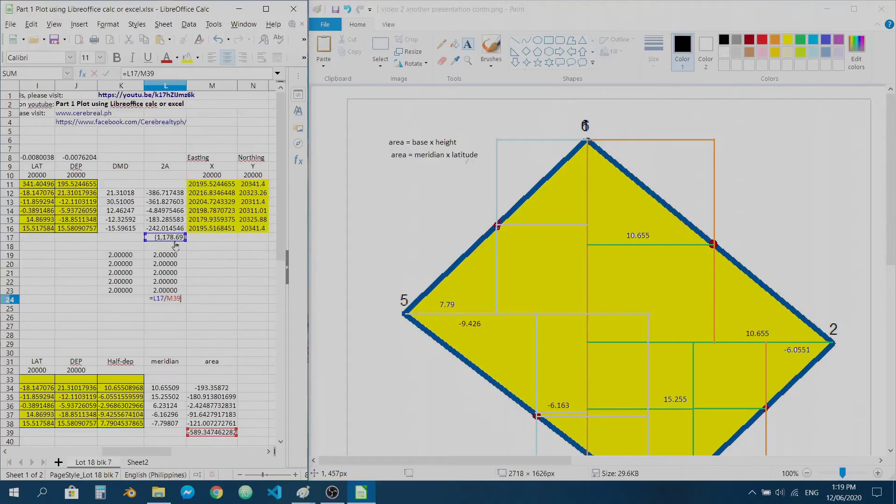
pyautogui.press('Escape')
# Review the double-area total in L17 and clear the comparison ratios by deleting the contents of J18:L26
pyautogui.scroll(-1, 200, 406)
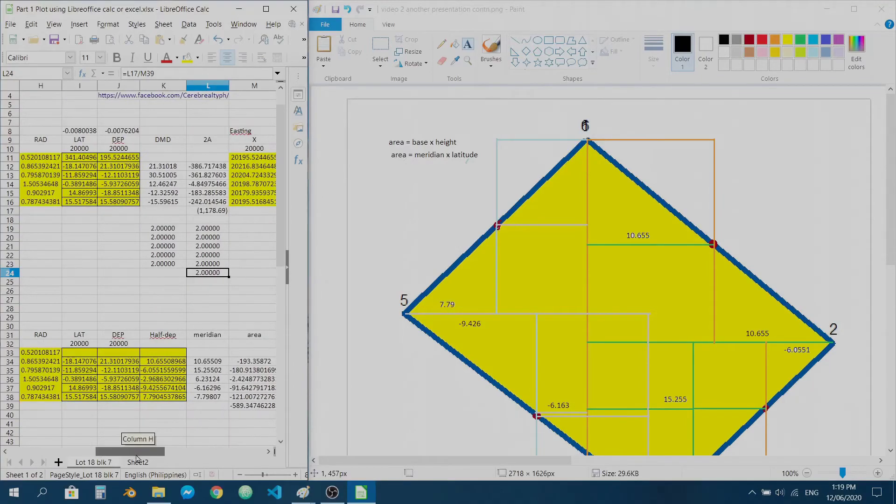
pyautogui.scroll(1, 130, 414)
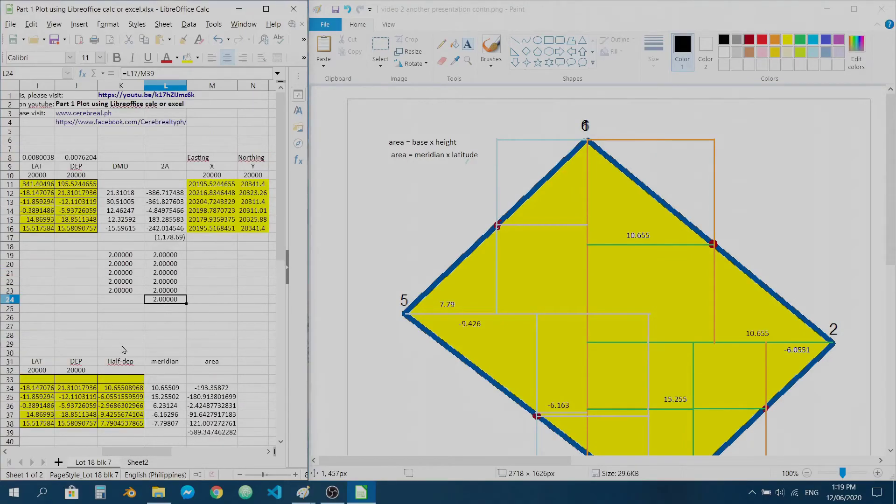
pyautogui.click(161, 238)
pyautogui.moveTo(122, 453)
pyautogui.mouseDown()
pyautogui.moveTo(77, 455)
pyautogui.moveTo(121, 456)
pyautogui.mouseUp()
pyautogui.scroll(-1, 130, 383)
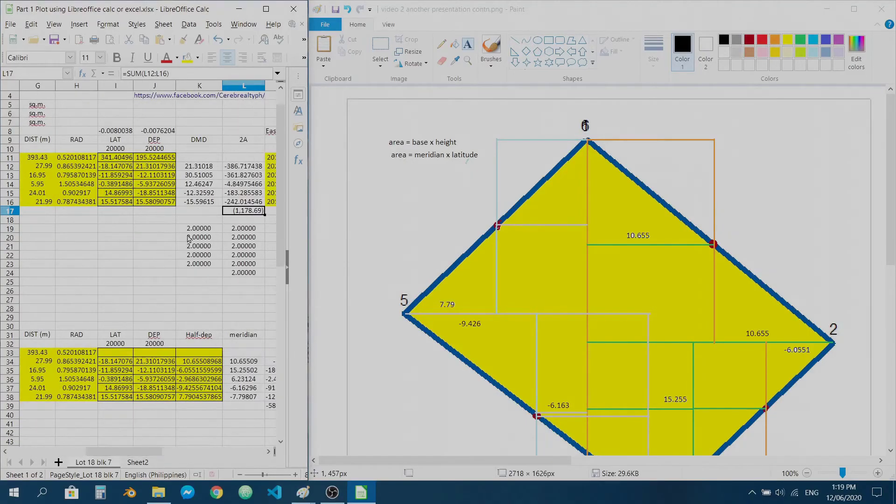
pyautogui.click(173, 220)
pyautogui.moveTo(173, 230); pyautogui.dragTo(252, 292)
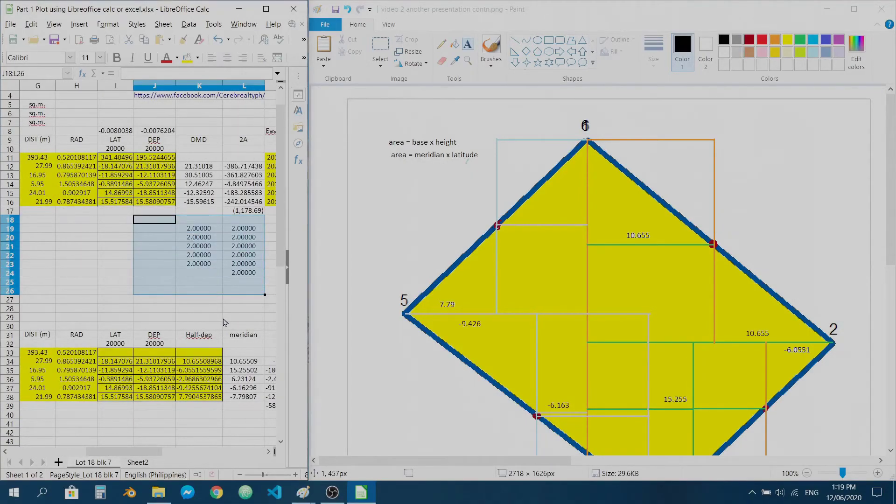
pyautogui.press('Delete')
# Inspect the Area computed formula in E6 and the 2A cells it references
pyautogui.moveTo(108, 451); pyautogui.dragTo(73, 451)
pyautogui.click(71, 116)
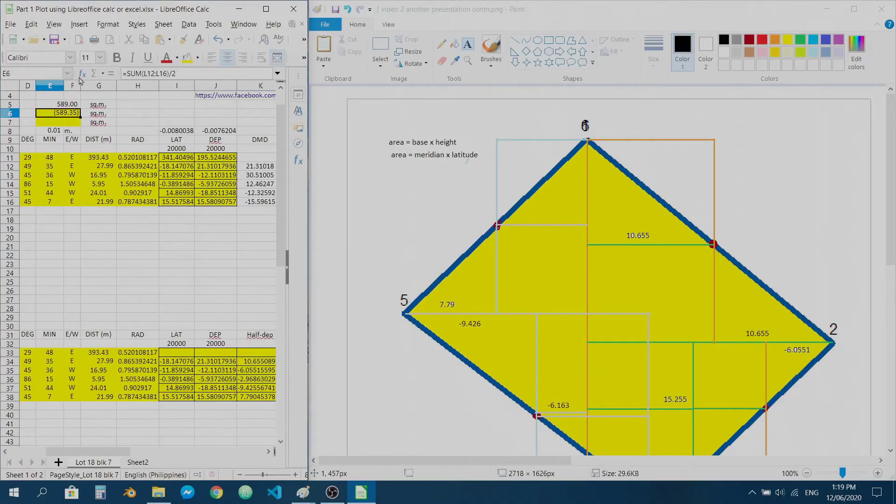
pyautogui.press('F2')
pyautogui.moveTo(101, 448); pyautogui.dragTo(139, 450)
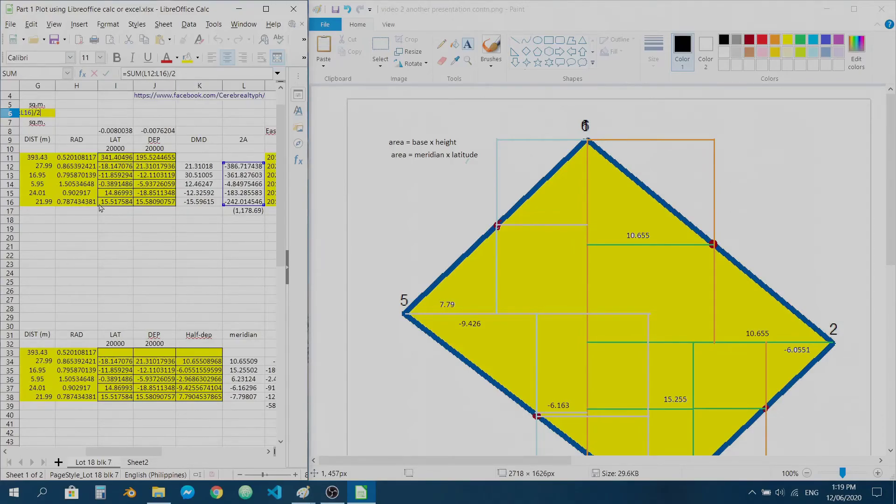
pyautogui.press('Return')
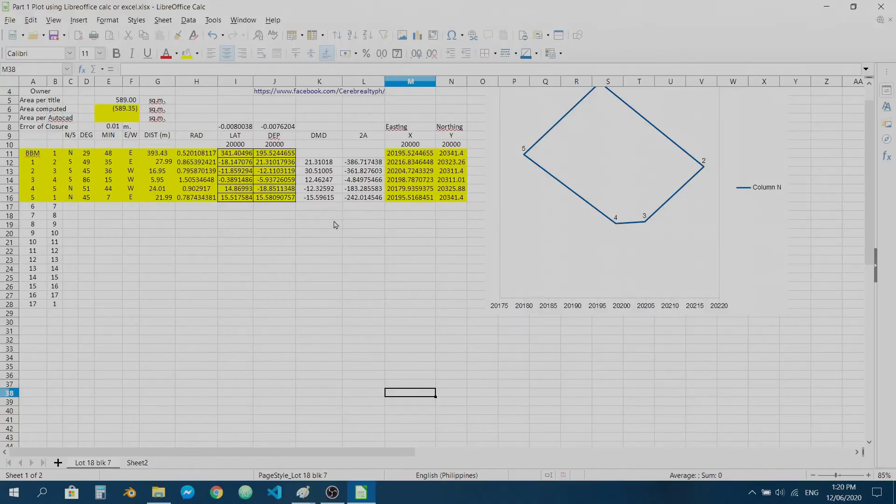
pyautogui.scroll(2, 294, 302)
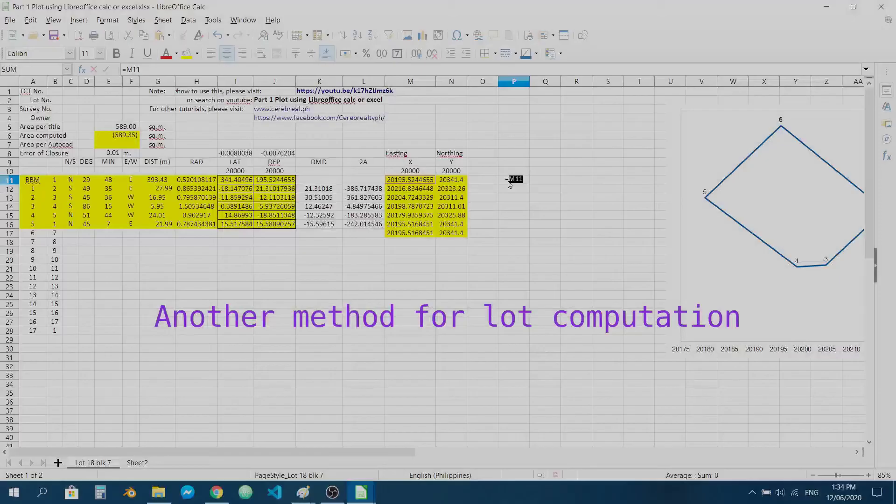
pyautogui.click(512, 187)
pyautogui.write('=')
pyautogui.press('Left')
pyautogui.press('Left')
pyautogui.press('Left')
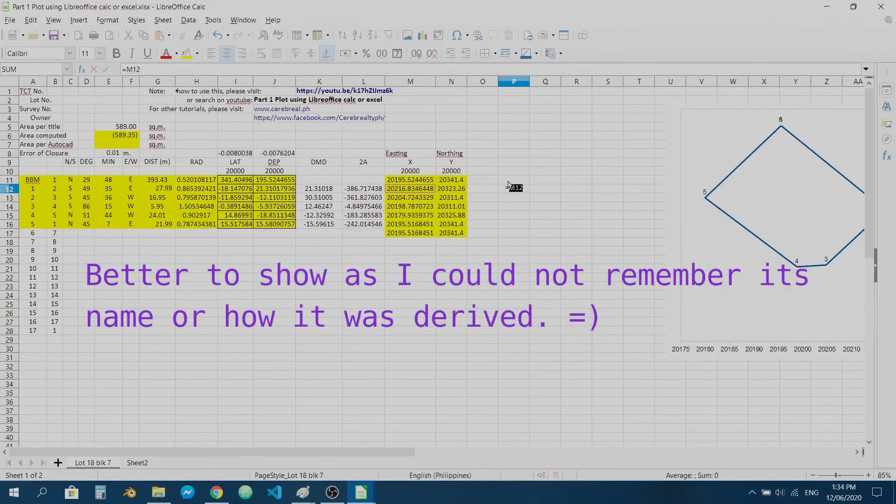
pyautogui.press('Escape')
# Enter the first cross product of the coordinates in P11 with =M11*N12
pyautogui.click(508, 181)
pyautogui.write('=')
pyautogui.press('Left')
pyautogui.press('Left')
pyautogui.press('Left')
pyautogui.write('*')
pyautogui.press('Left')
pyautogui.press('Left')
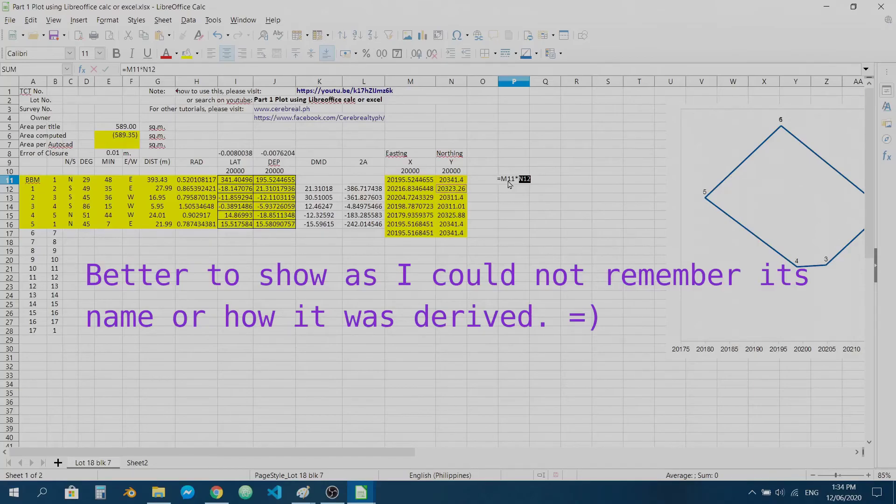
pyautogui.press('Tab')
# Enter the reverse cross product of the first coordinate pair in Q11 with =M12*N11
pyautogui.write('=')
pyautogui.press('Left')
pyautogui.press('Left')
pyautogui.press('Left')
pyautogui.press('Down')
pyautogui.press('Left')
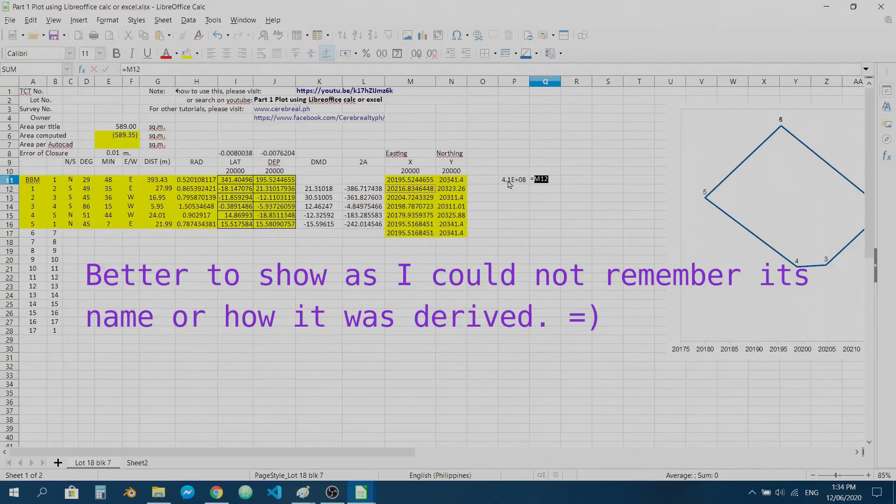
pyautogui.write('*')
pyautogui.press('Right')
pyautogui.press('Up')
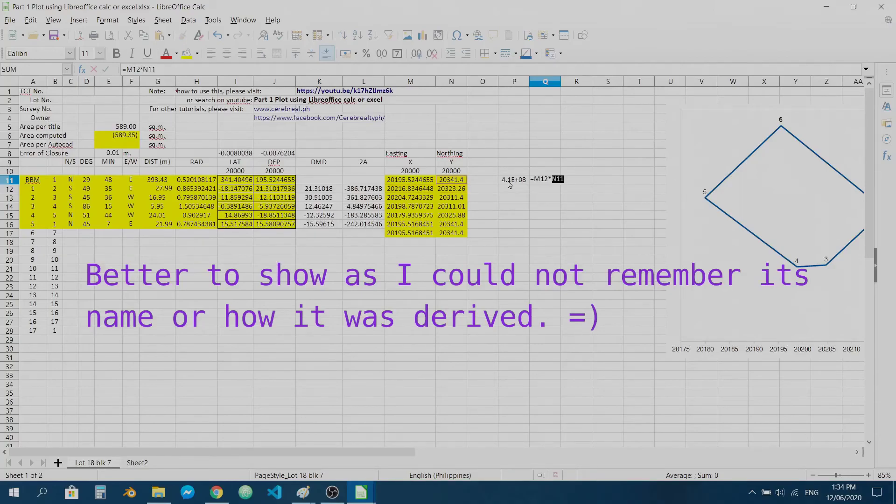
pyautogui.press('Return')
# Fill the two cross-product formulas in P11:Q11 down through row 17
pyautogui.press('Up')
pyautogui.hotkey('shift', 'Left')
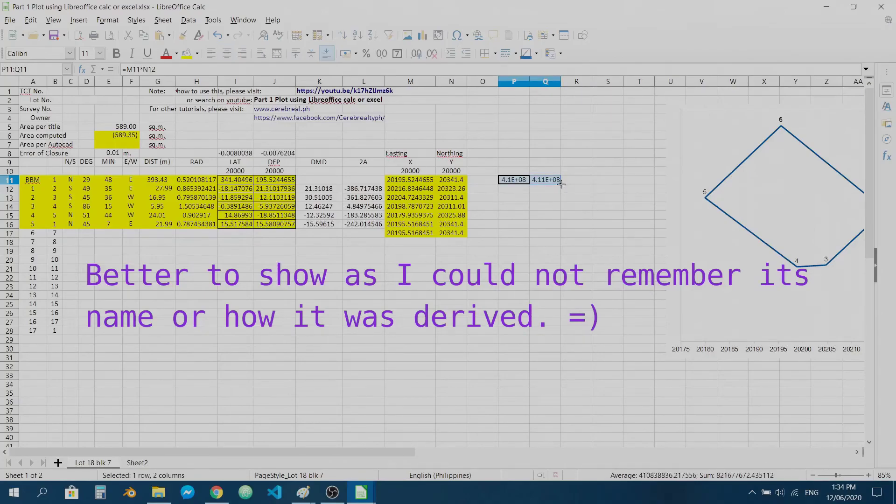
pyautogui.moveTo(561, 184); pyautogui.dragTo(552, 236)
pyautogui.moveTo(483, 260); pyautogui.dragTo(483, 252)
# Check the formula in M11, then copy the M11:N11 coordinates and paste them as unformatted text into M18:N18
pyautogui.click(402, 182)
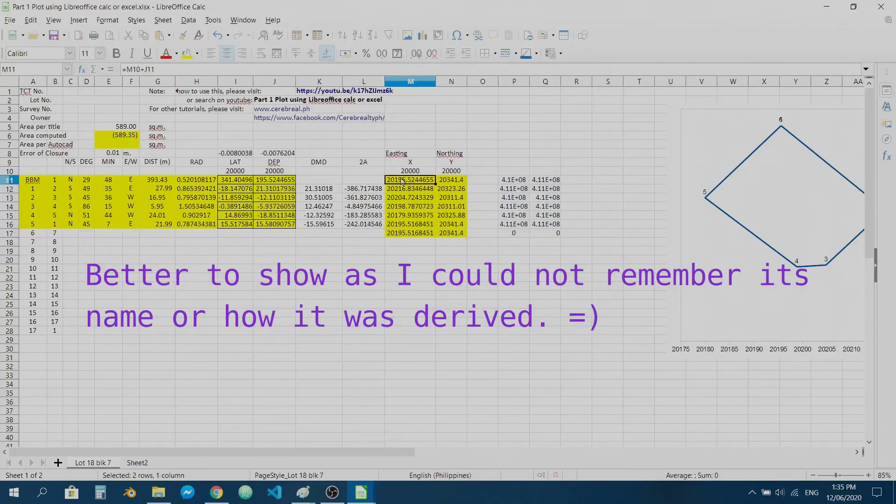
pyautogui.doubleClick(422, 182)
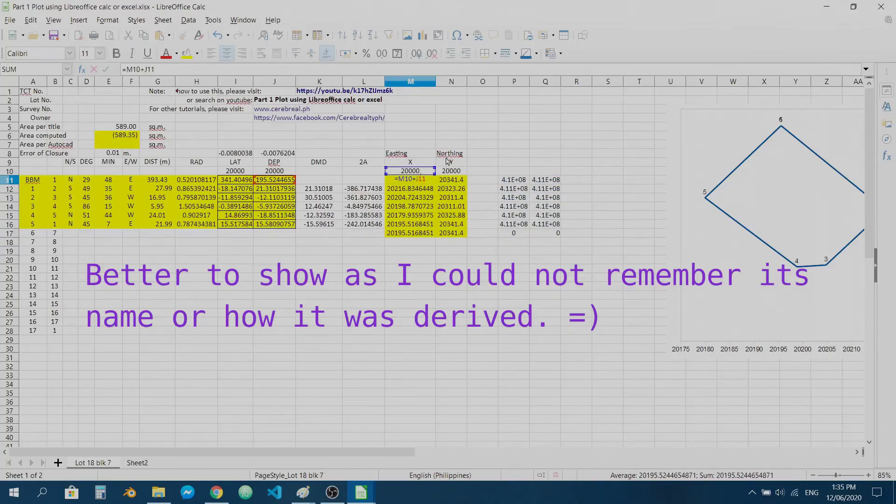
pyautogui.press('Escape')
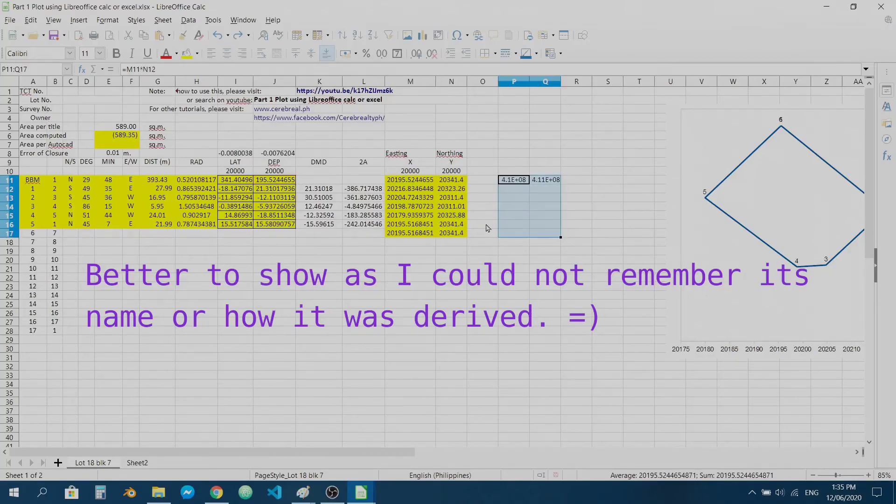
pyautogui.moveTo(415, 180); pyautogui.dragTo(451, 183)
pyautogui.hotkey('ctrl', 'c')
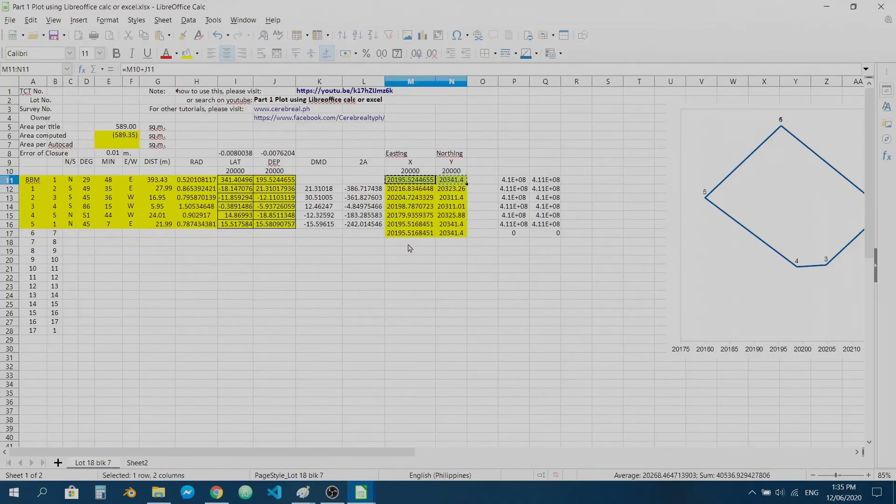
pyautogui.rightClick(410, 243)
pyautogui.moveTo(464, 291)
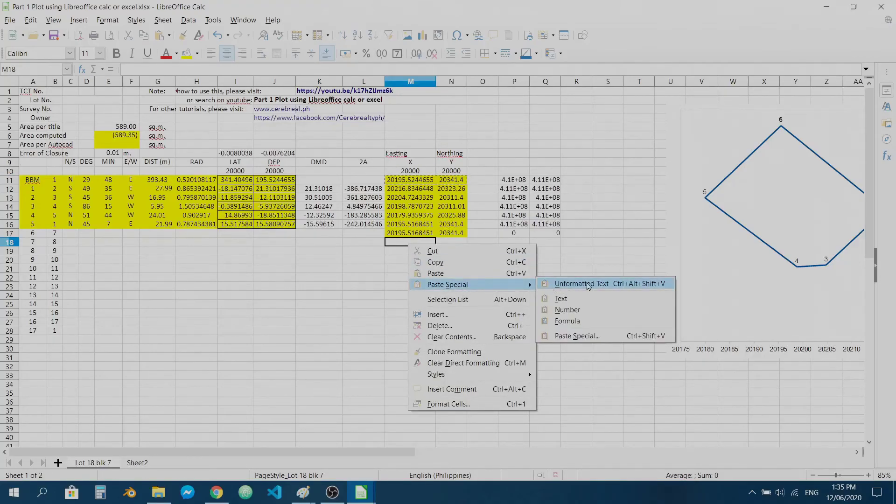
pyautogui.click(565, 285)
pyautogui.click(493, 269)
pyautogui.click(511, 235)
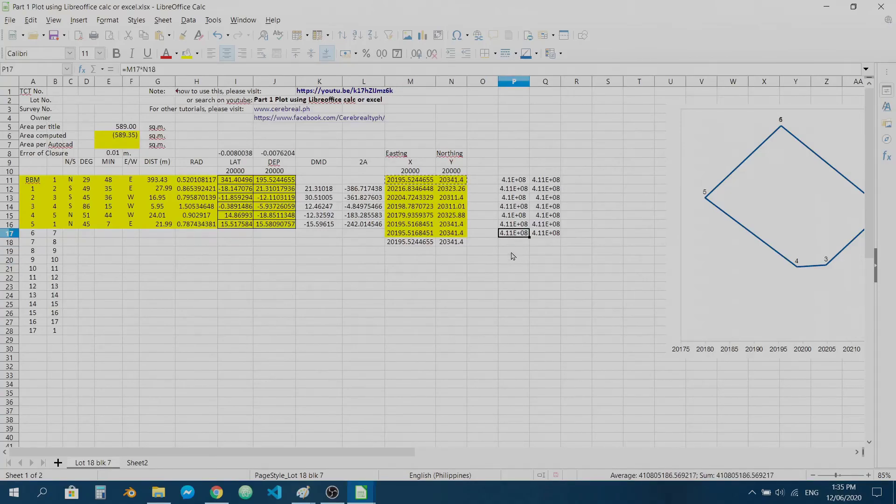
# Total the first cross-product column in P18 with =SUM(P11:P17) and extend the sum to Q18
pyautogui.click(513, 252)
pyautogui.click(514, 243)
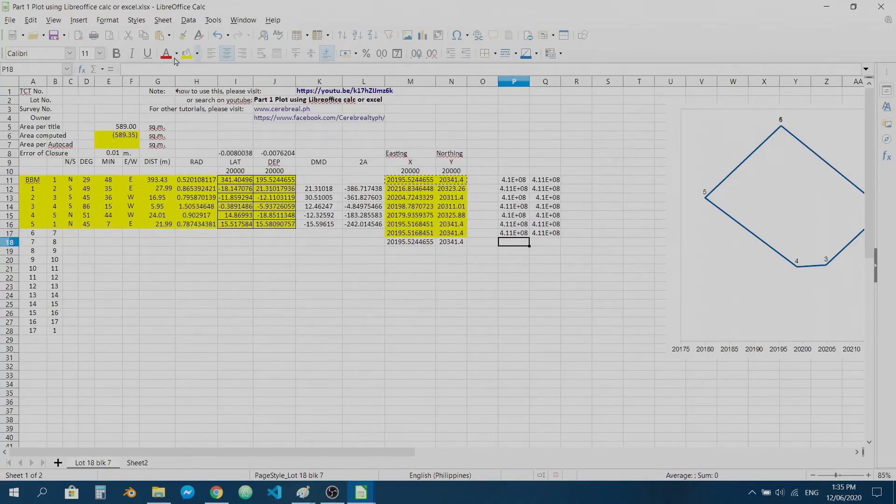
pyautogui.click(102, 70)
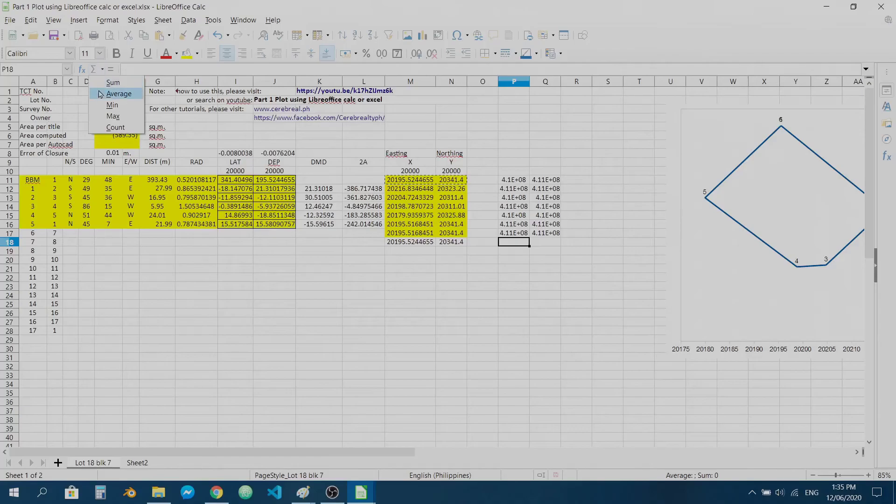
pyautogui.click(116, 87)
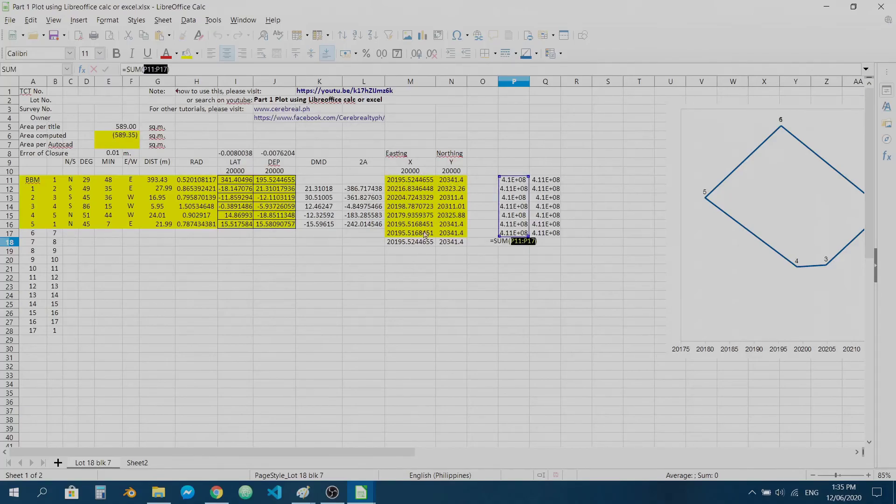
pyautogui.press('Return')
pyautogui.press('Up')
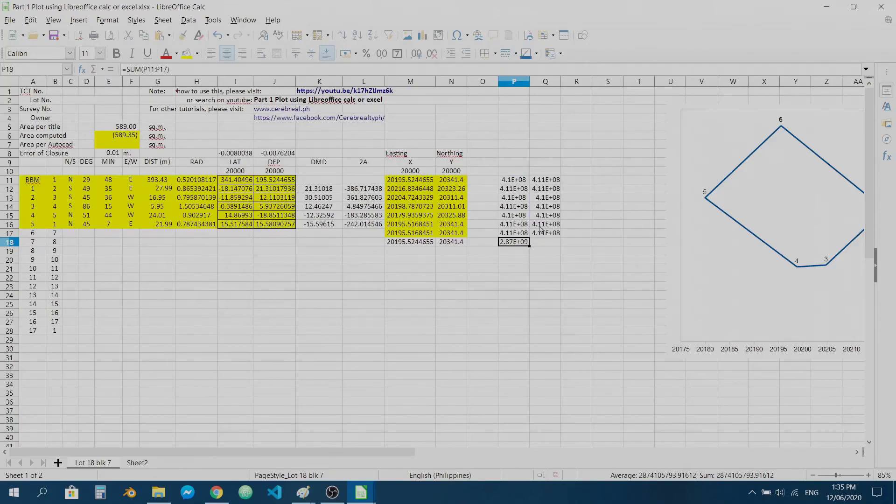
pyautogui.moveTo(529, 246); pyautogui.dragTo(545, 244)
# Compute the area in P20 as half the difference of the totals with =(P18-Q18)/2
pyautogui.click(527, 264)
pyautogui.write('=')
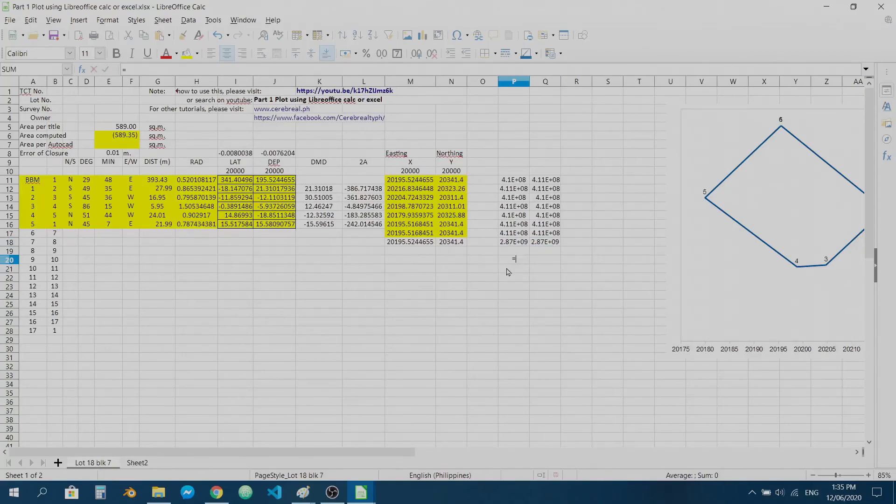
pyautogui.write('(')
pyautogui.click(516, 243)
pyautogui.write('-')
pyautogui.press('Up')
pyautogui.press('Up')
pyautogui.press('Right')
pyautogui.write(')/2')
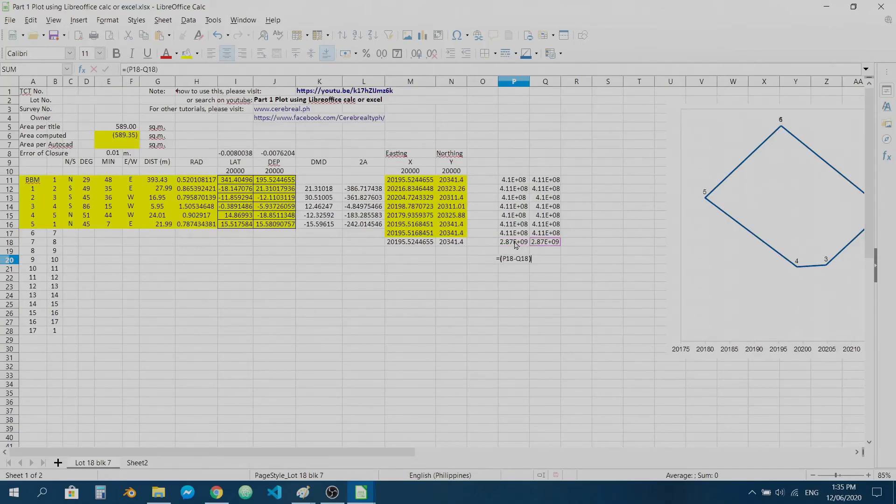
pyautogui.press('Return')
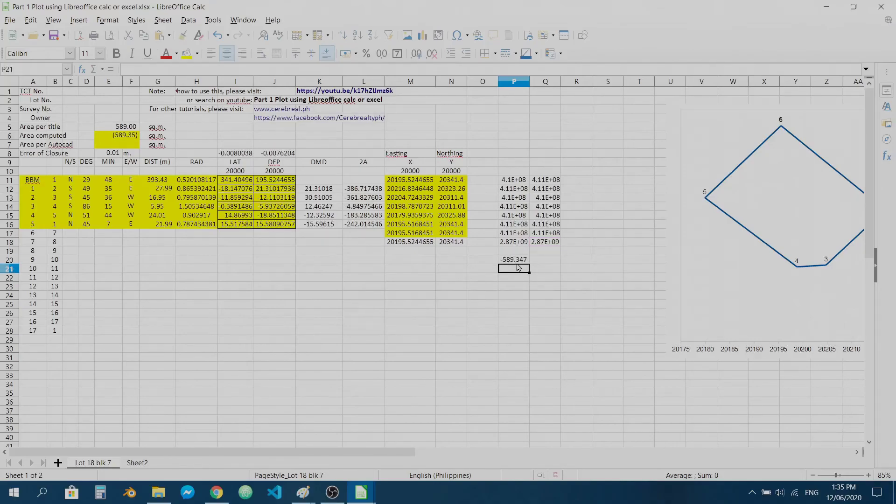
# Compare the cross-product area in P20 with Area computed in E6, and review the products in P11:Q18
pyautogui.click(516, 261)
pyautogui.click(118, 139)
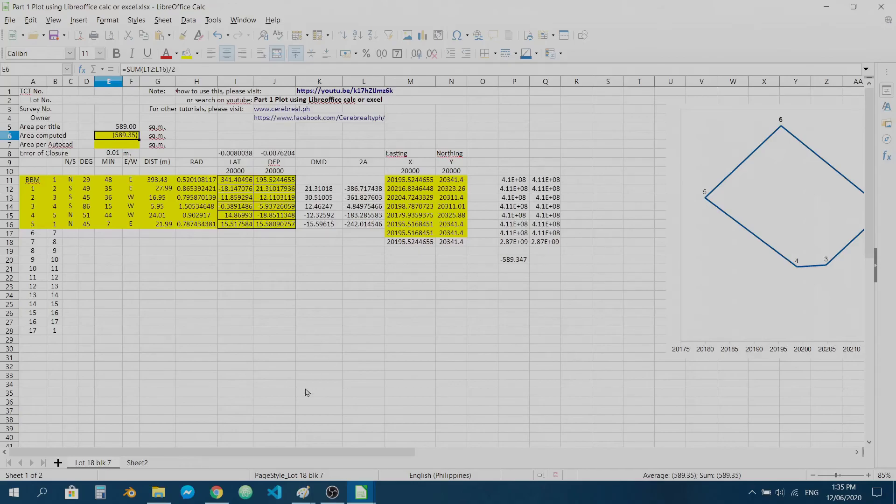
pyautogui.moveTo(514, 181)
pyautogui.mouseDown()
pyautogui.moveTo(547, 242)
pyautogui.moveTo(510, 181)
pyautogui.mouseUp()
pyautogui.click(579, 247)
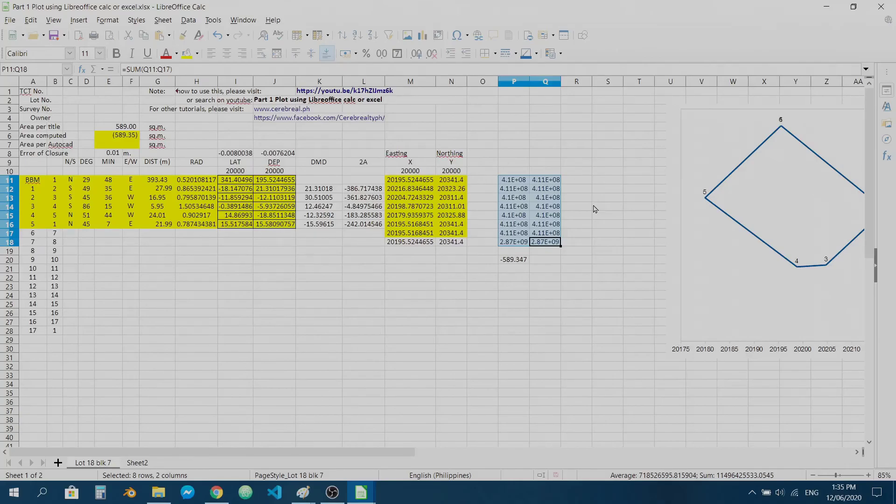
pyautogui.click(587, 245)
# Switch to the subdivide bangen.xlsx workbook and compare its cross-product area in Q32 with Area computed in E6
pyautogui.moveTo(356, 498)
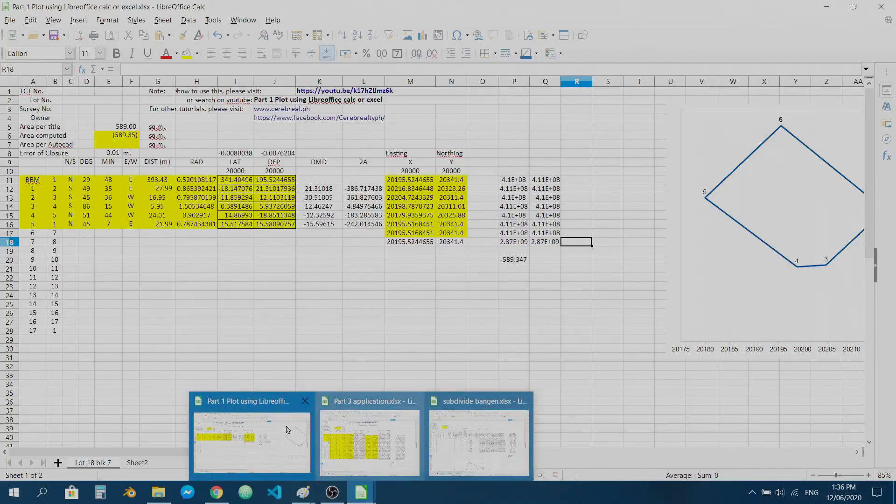
pyautogui.click(360, 495)
pyautogui.moveTo(365, 493)
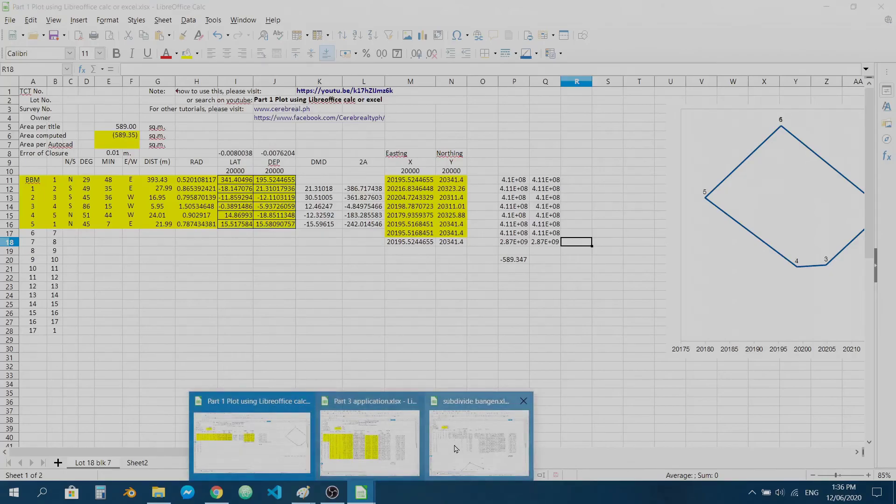
pyautogui.click(490, 443)
pyautogui.click(573, 183)
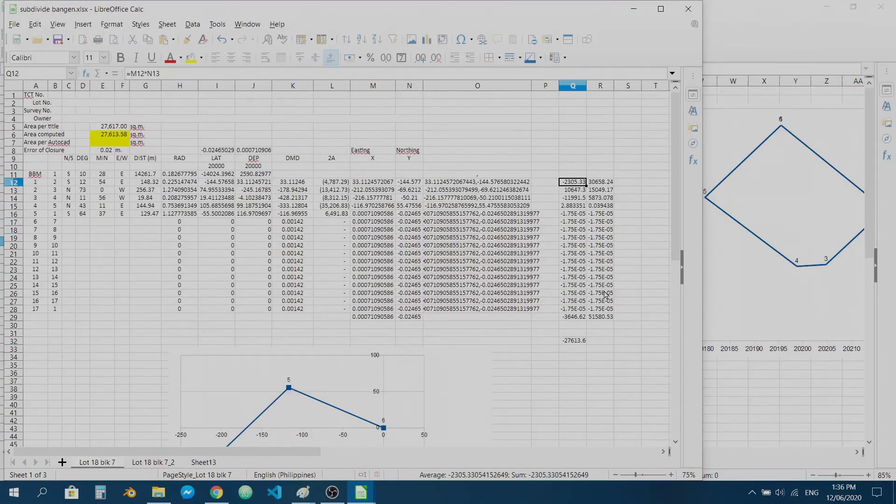
pyautogui.click(574, 343)
pyautogui.press('F1')
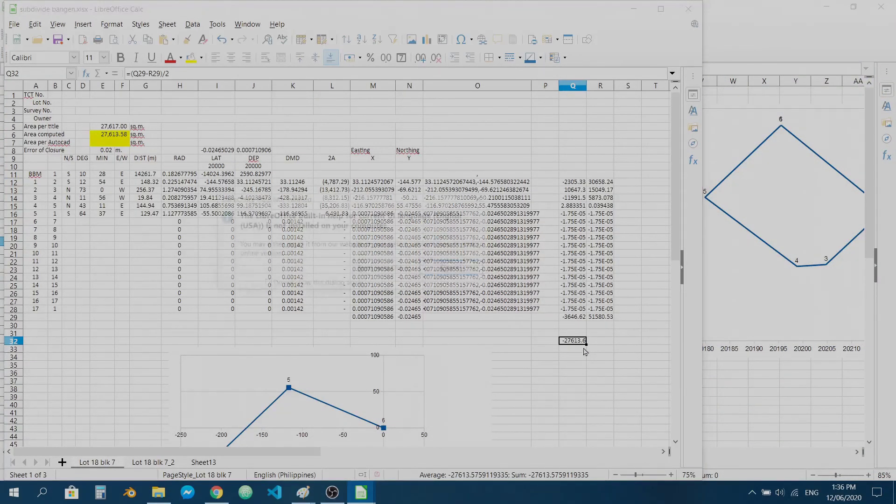
pyautogui.click(435, 271)
pyautogui.moveTo(573, 182); pyautogui.dragTo(600, 326)
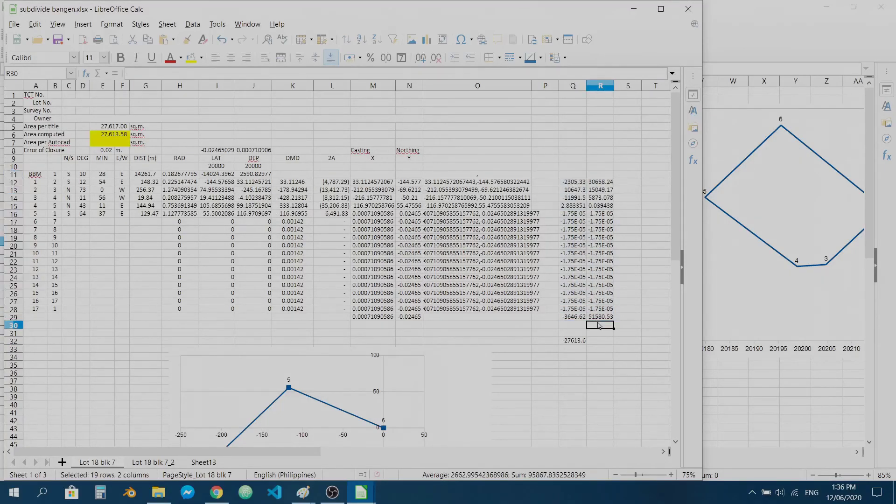
pyautogui.click(581, 342)
pyautogui.click(108, 136)
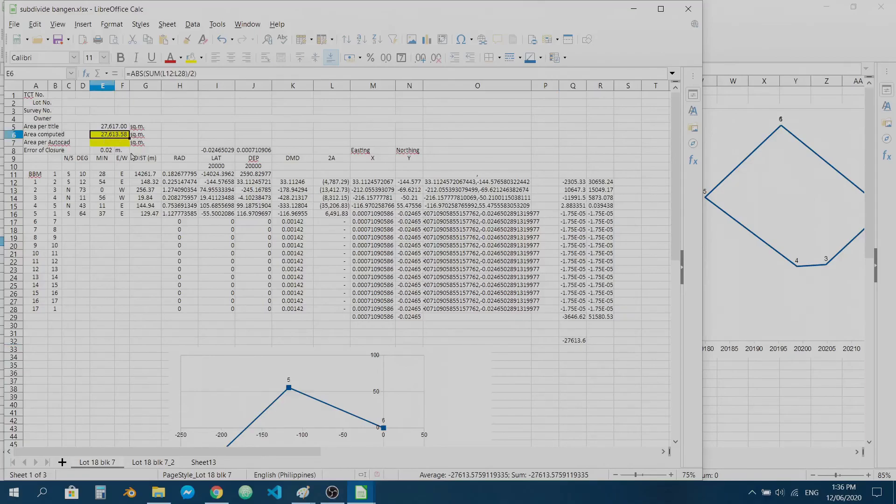
# Inspect the area formula in Q32 and the cross-product formulas at the start of columns Q and R
pyautogui.doubleClick(572, 342)
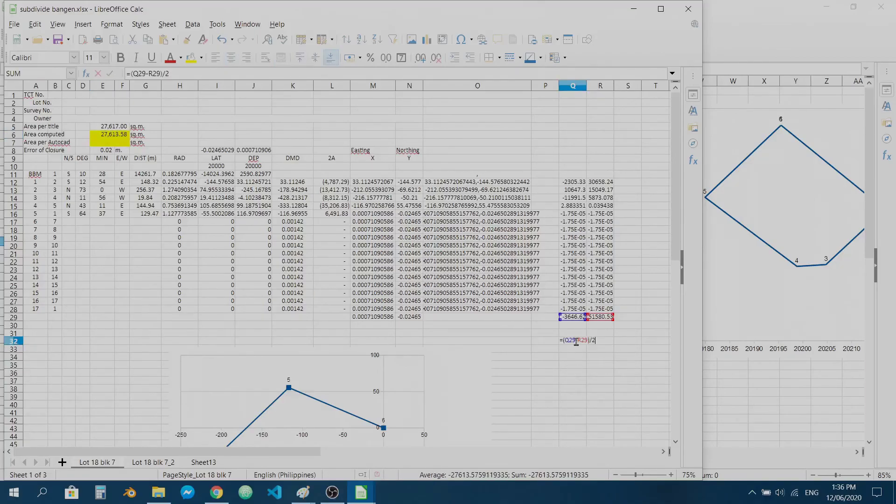
pyautogui.press('Escape')
pyautogui.click(570, 186)
pyautogui.doubleClick(570, 185)
pyautogui.press('Escape')
pyautogui.doubleClick(602, 186)
pyautogui.press('Escape')
pyautogui.click(608, 362)
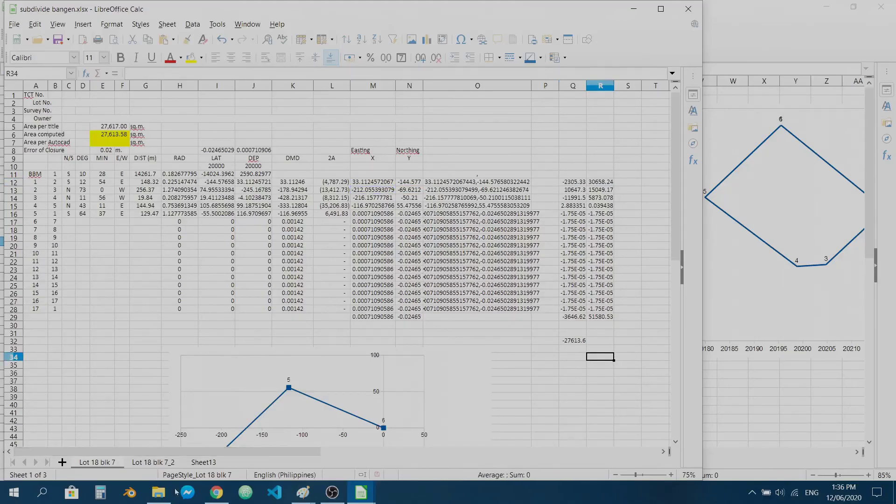
# Switch to the Part 3 application.xlsx workbook and inspect the formulas in O32, P12 and Q12
pyautogui.click(366, 493)
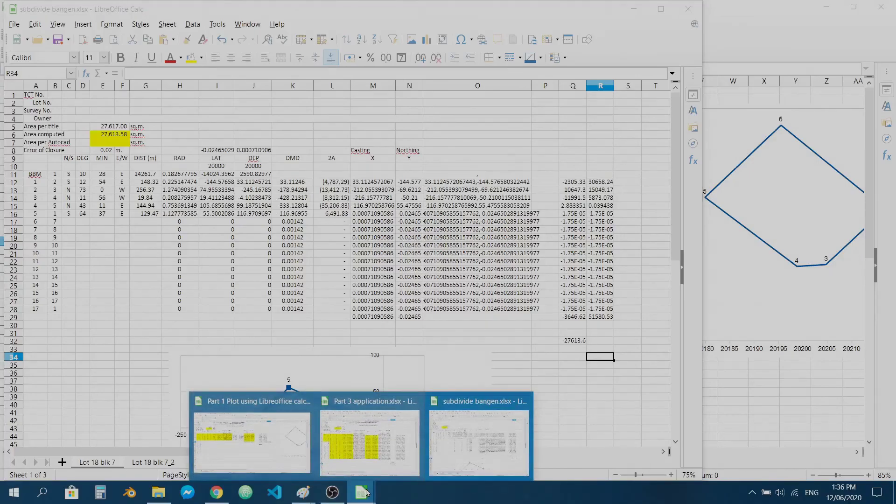
pyautogui.click(376, 446)
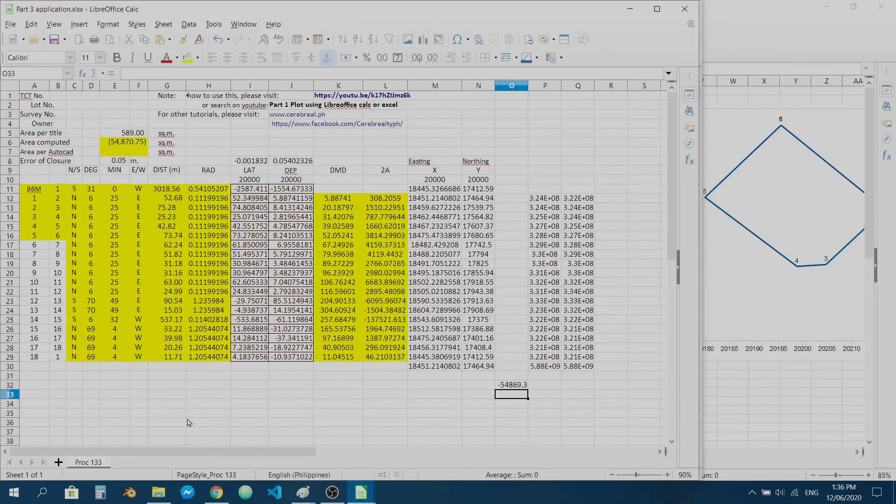
pyautogui.click(518, 387)
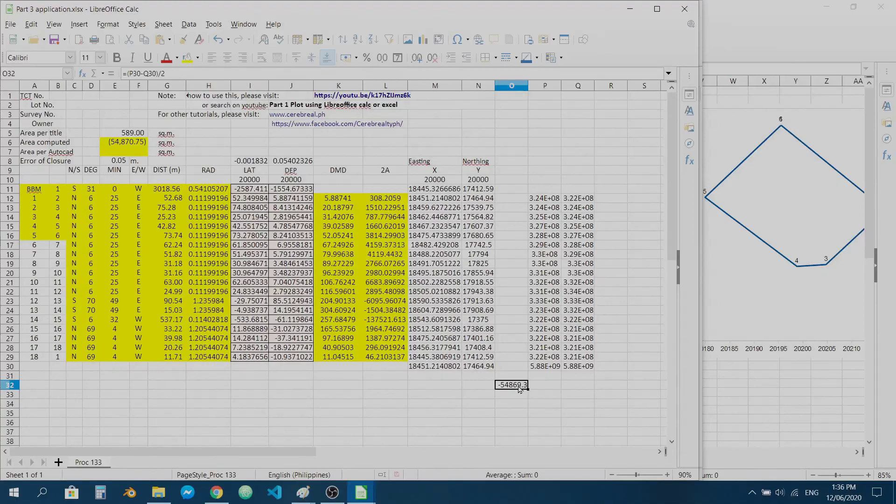
pyautogui.doubleClick(517, 387)
pyautogui.press('Escape')
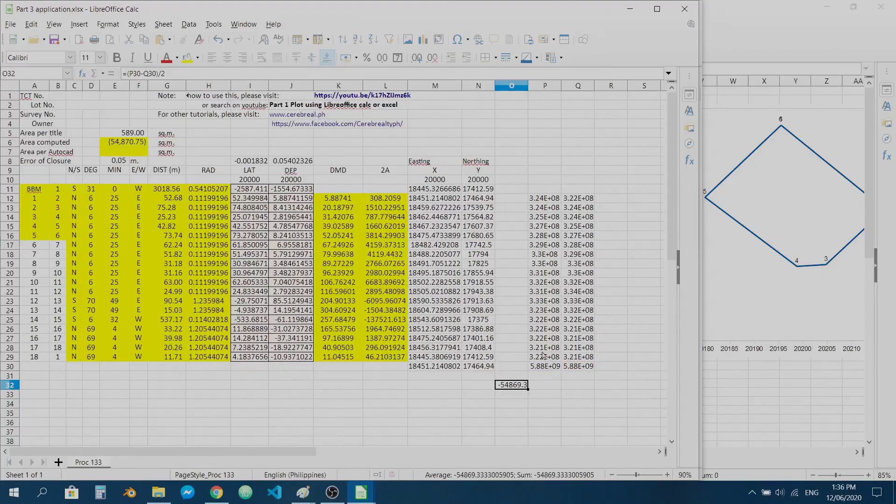
pyautogui.doubleClick(537, 199)
pyautogui.press('Escape')
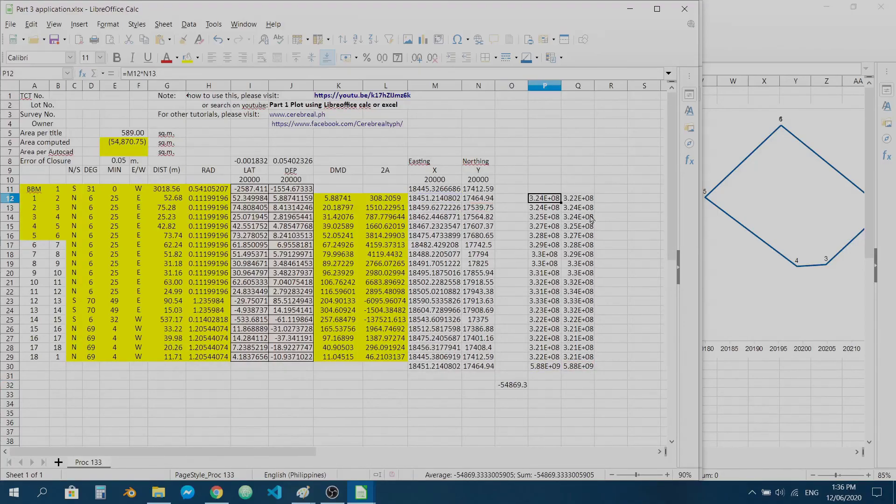
pyautogui.press('Right')
pyautogui.press('F2')
pyautogui.press('Escape')
# Clear the Area per title value in E5 and compare the area in O32 with Area computed in E6
pyautogui.click(566, 386)
pyautogui.click(512, 387)
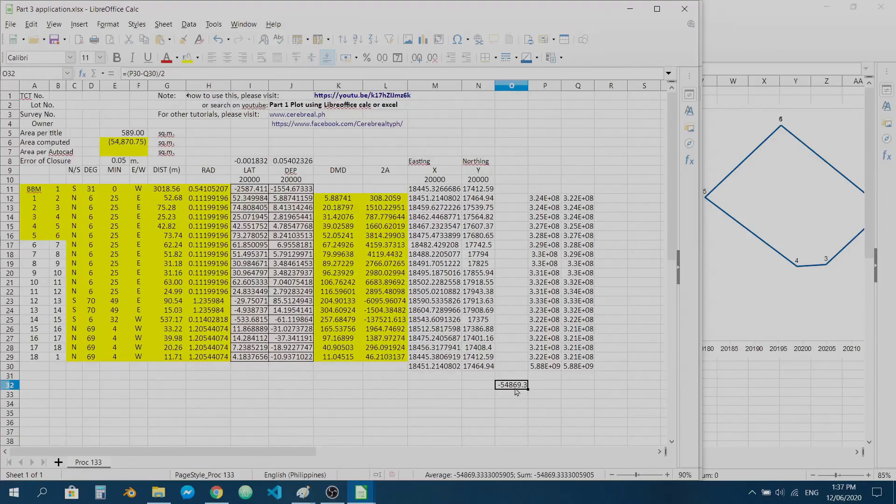
pyautogui.click(127, 134)
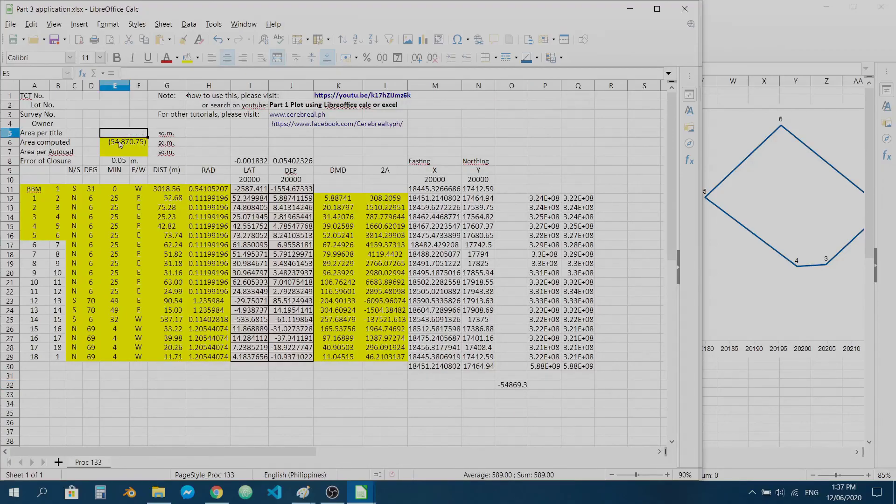
pyautogui.click(122, 143)
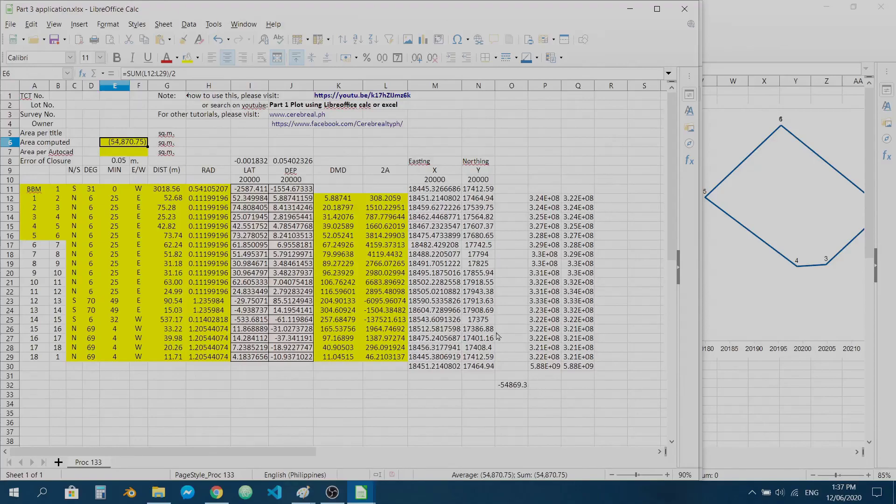
pyautogui.click(514, 387)
pyautogui.click(549, 386)
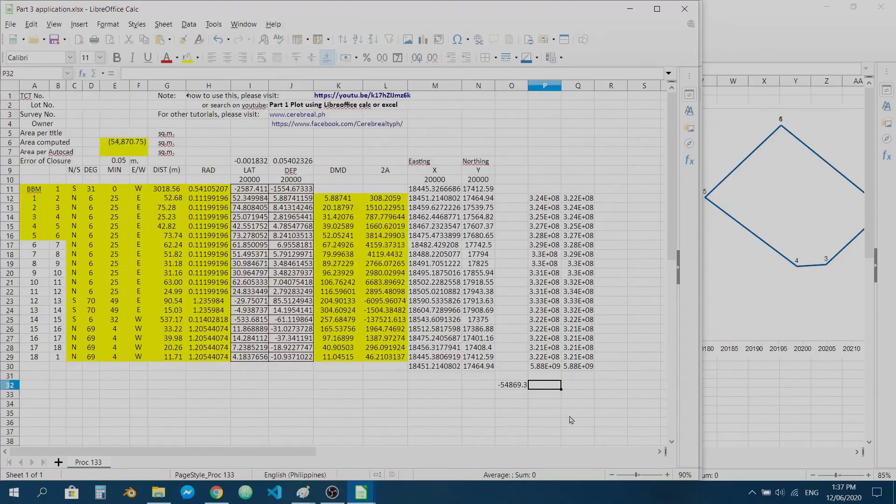